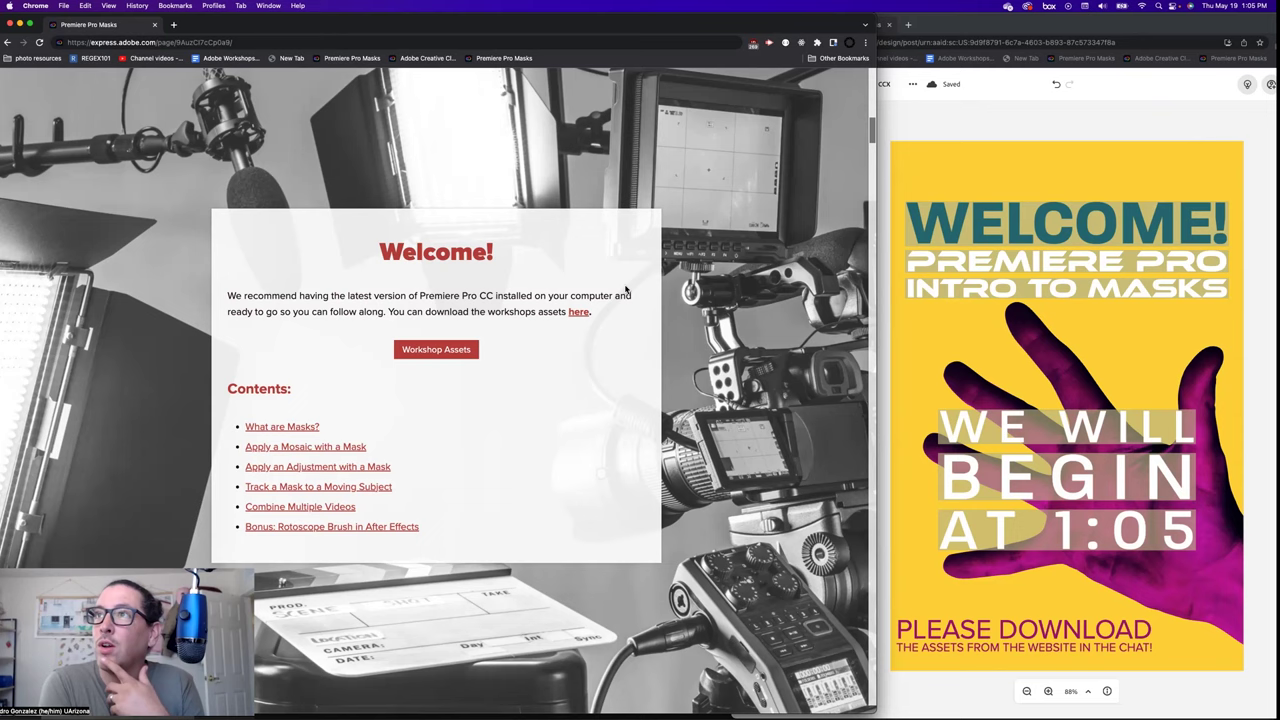
Open the Box 'Premiere Pro Masks' workshop assets folder in a new tab, then return to the welcome page
scroll(525, 477, up, 8)
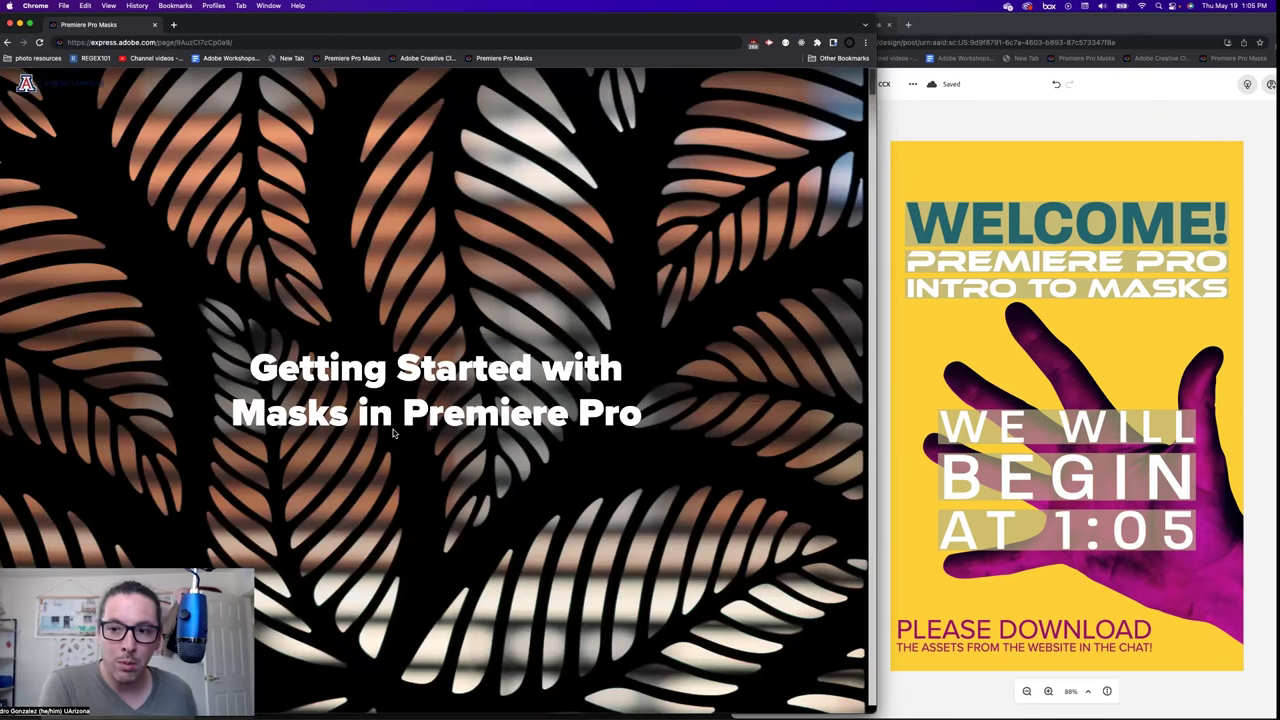
scroll(393, 440, down, 6)
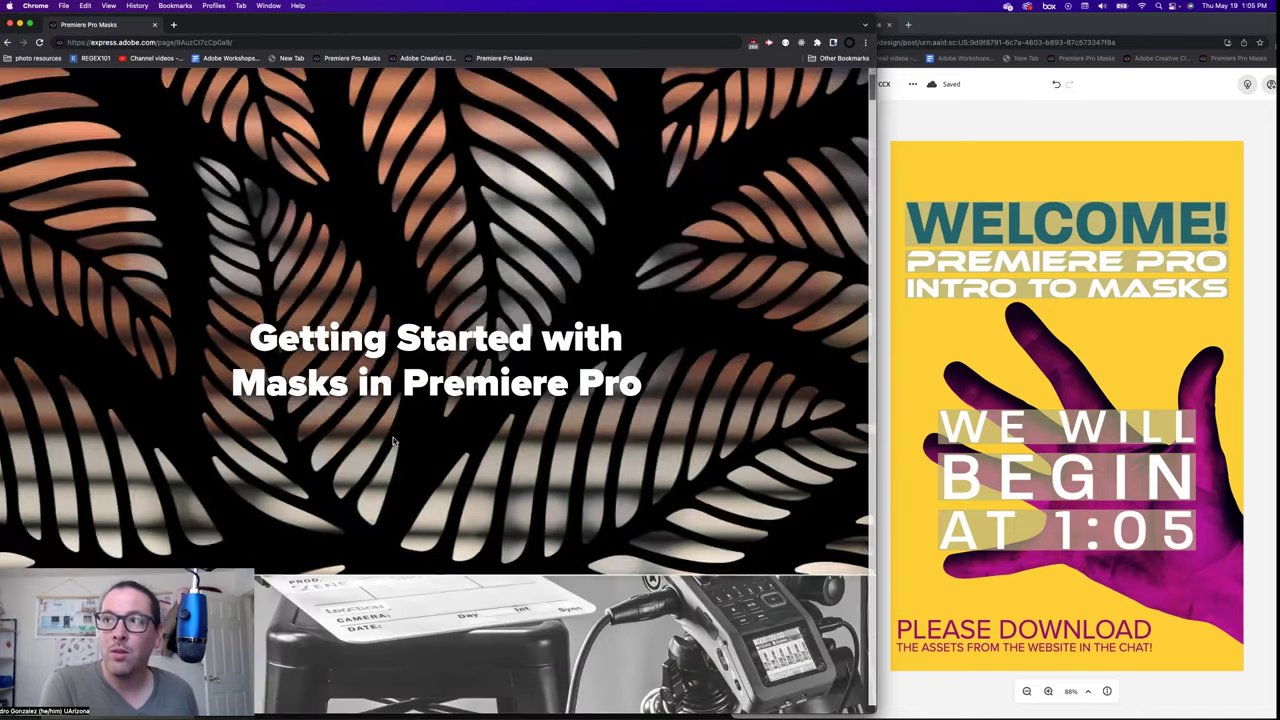
scroll(393, 443, down, 3)
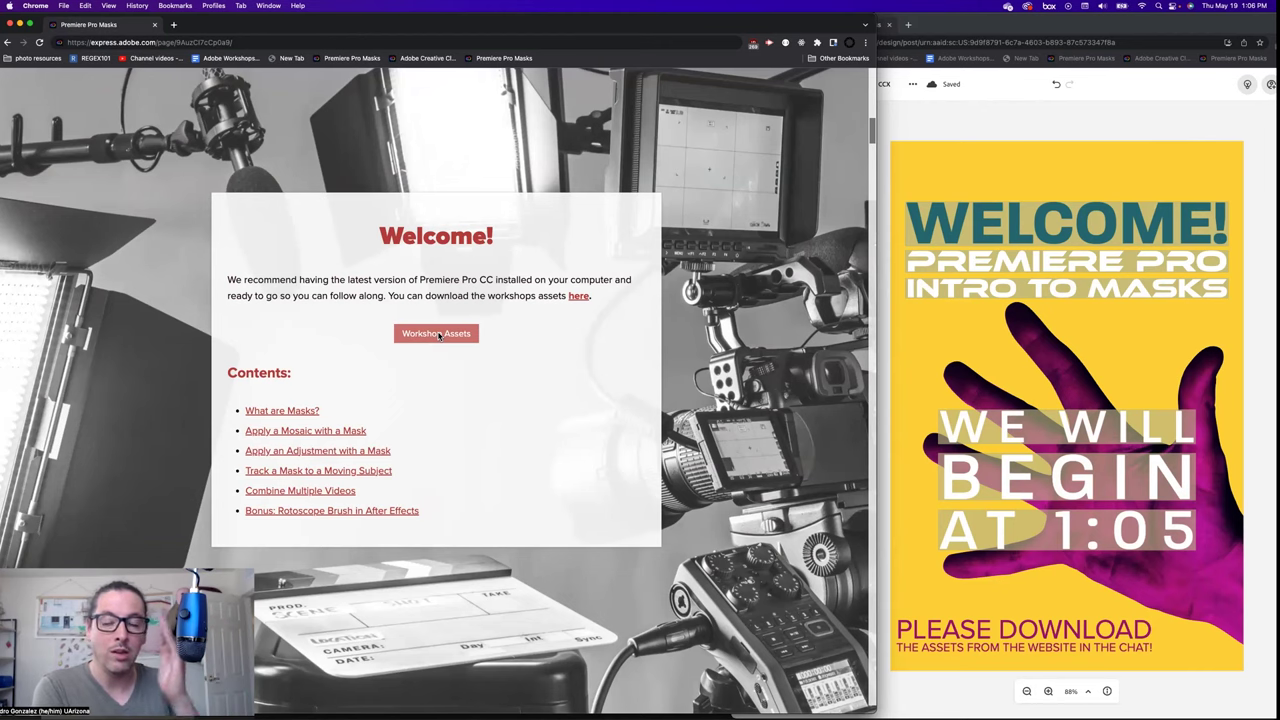
click(437, 334)
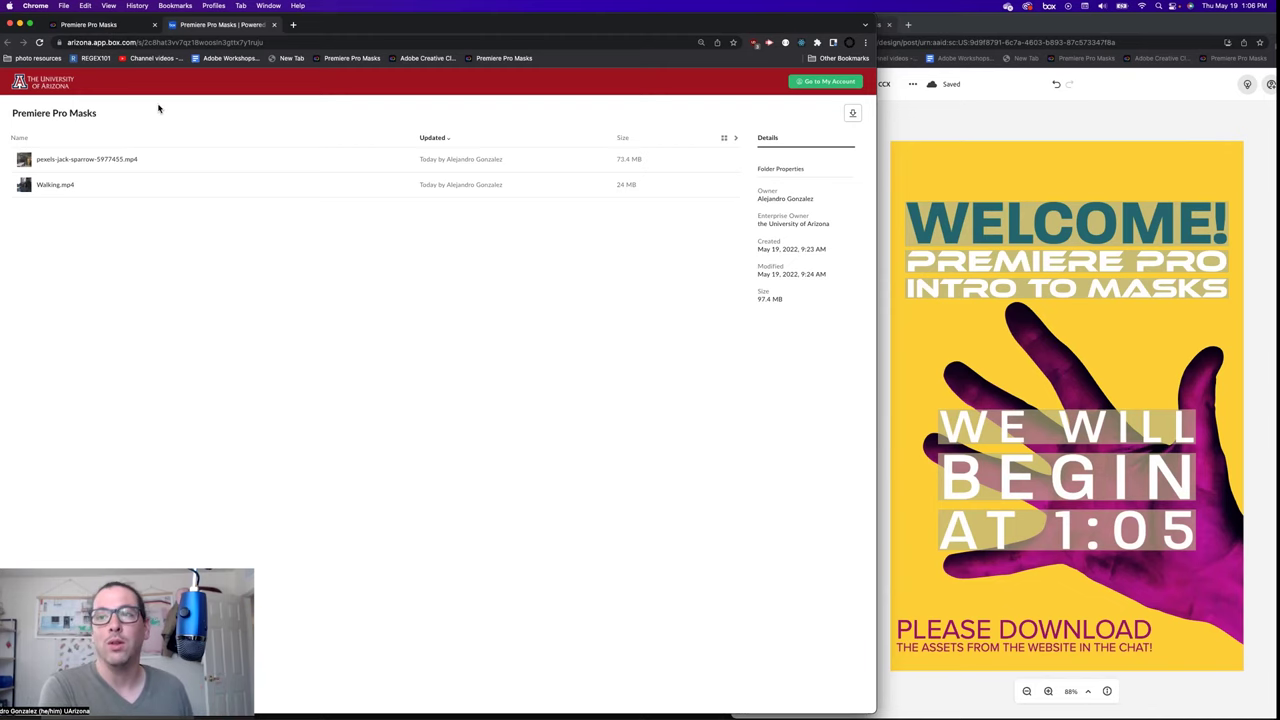
click(89, 28)
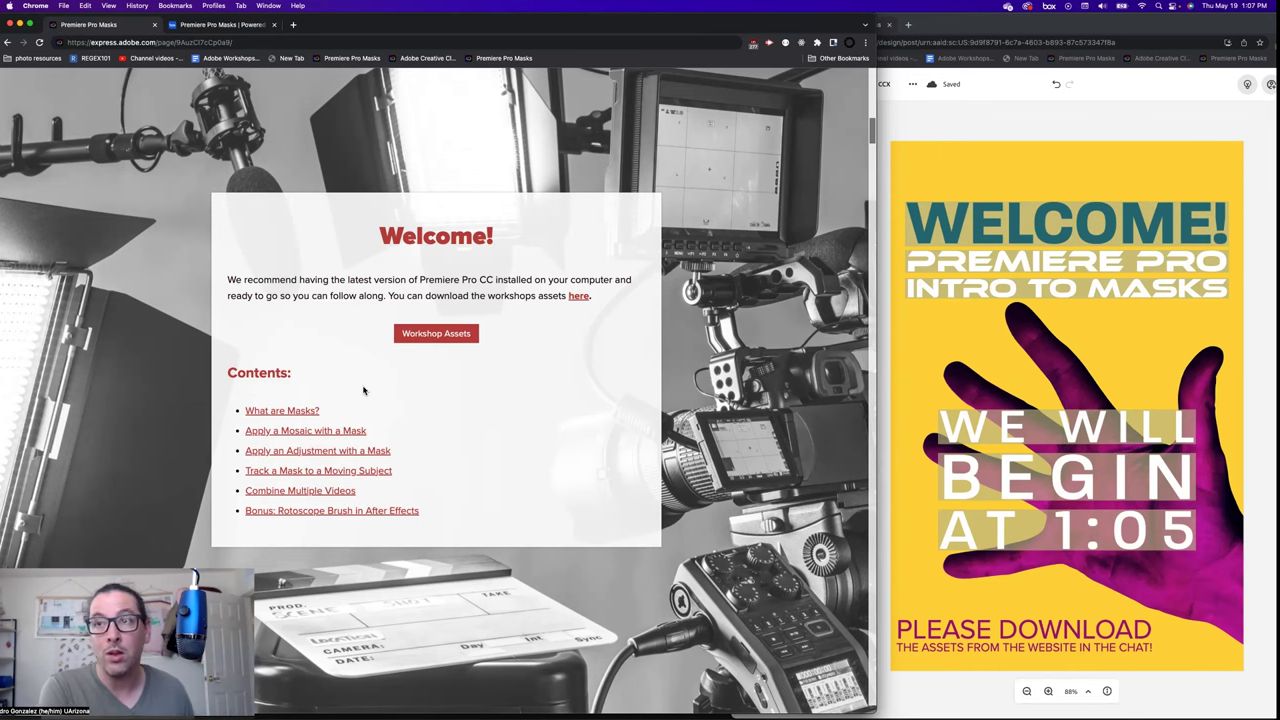
Jump to 'What are Masks?' and open the 'Learn more about masking in PR' help article
click(283, 411)
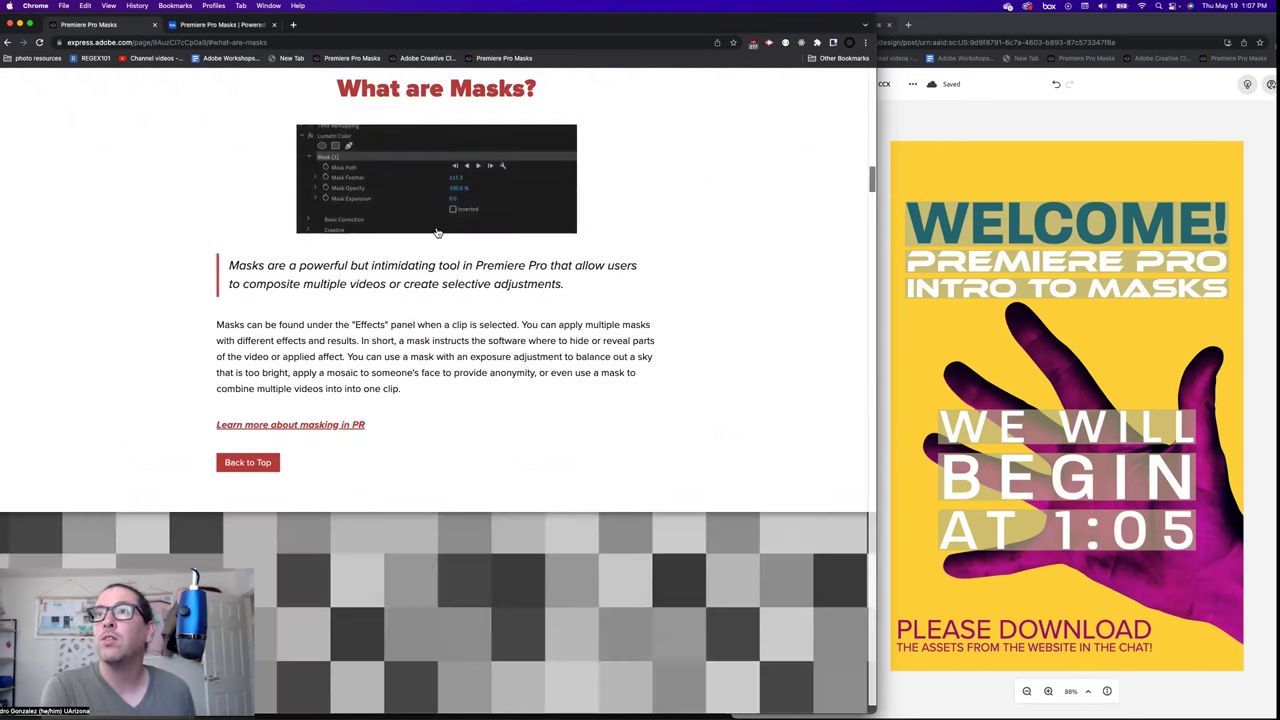
scroll(586, 329, up, 1)
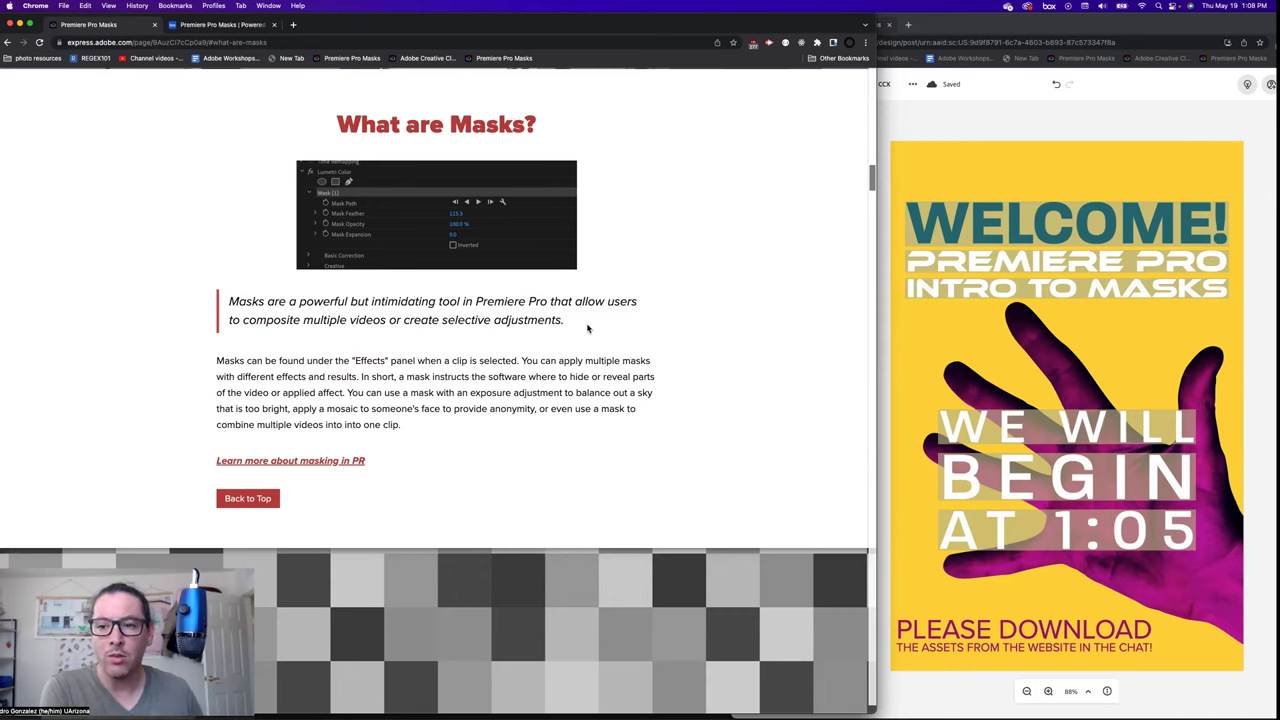
click(256, 465)
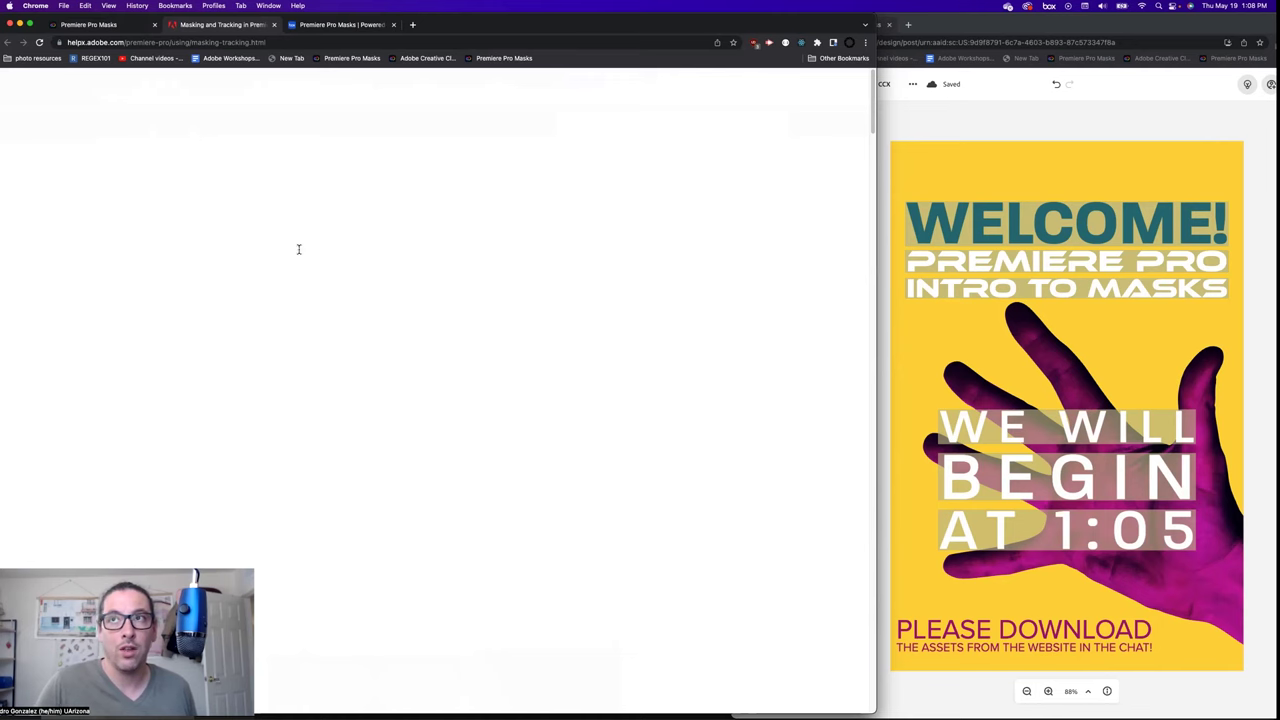
Close the 'Masking and tracking' help tab to return to the workshop page
click(273, 24)
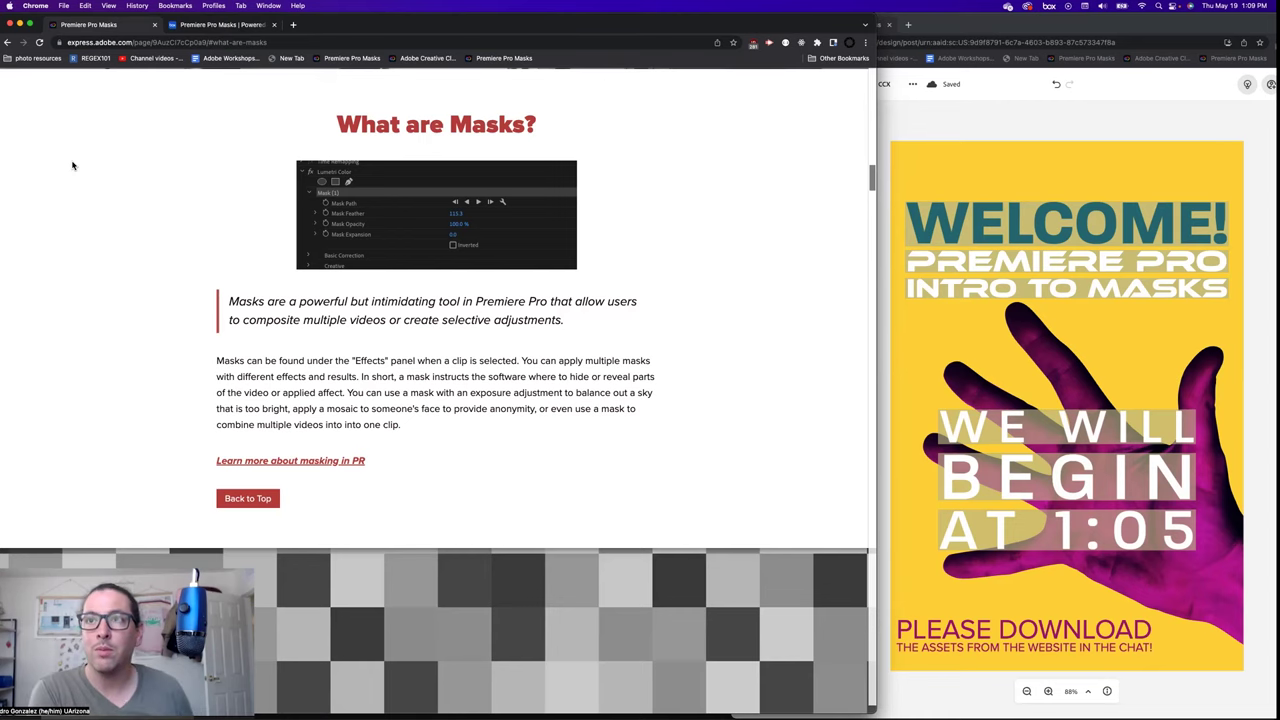
scroll(340, 472, down, 10)
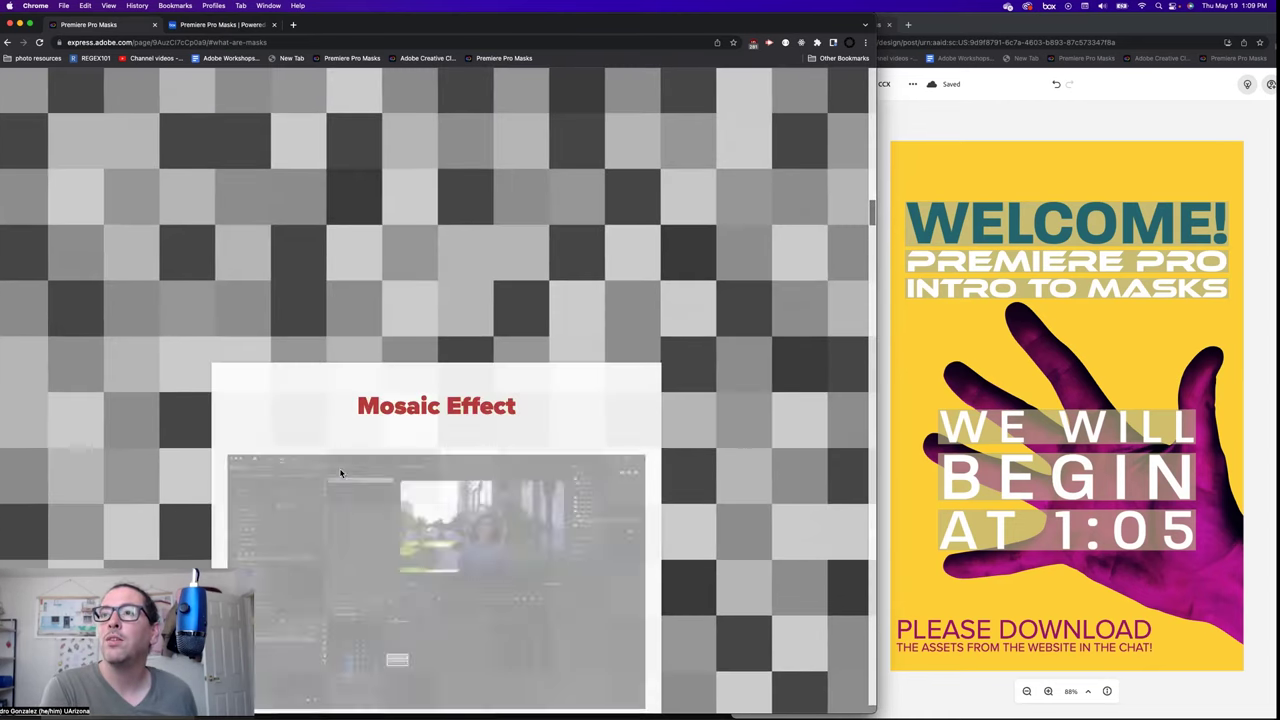
scroll(340, 472, down, 2)
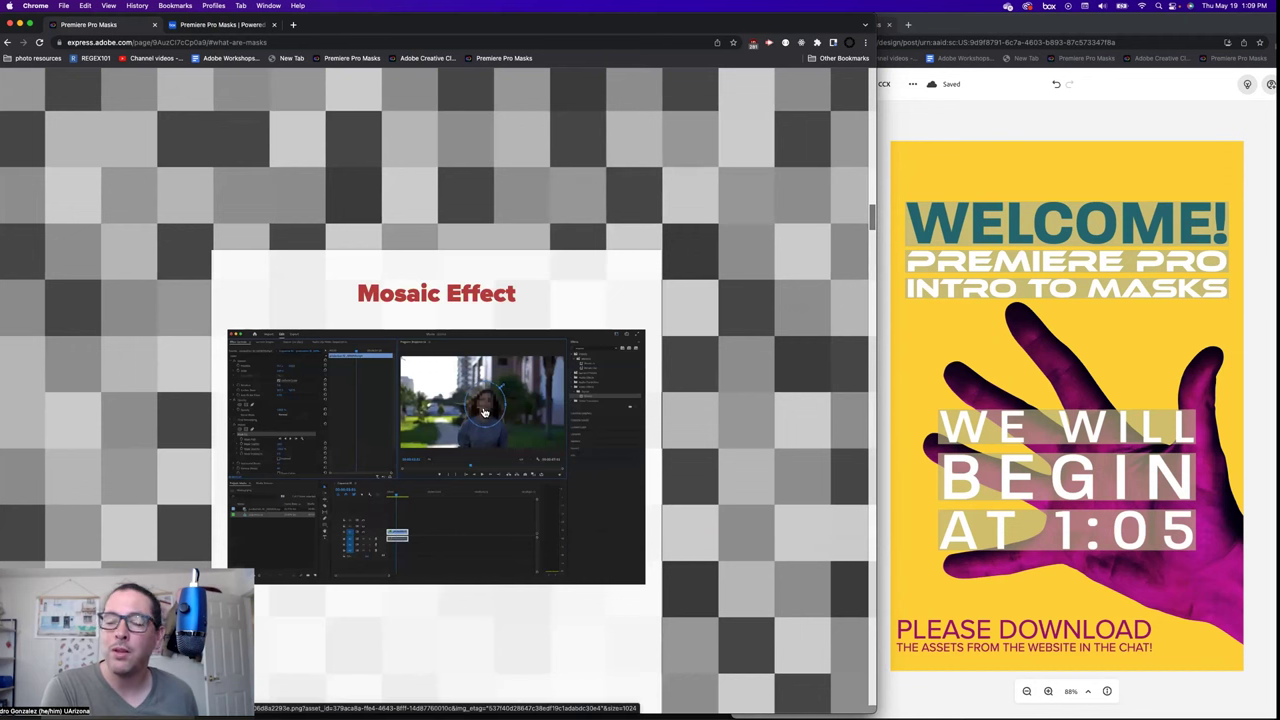
scroll(479, 374, up, 15)
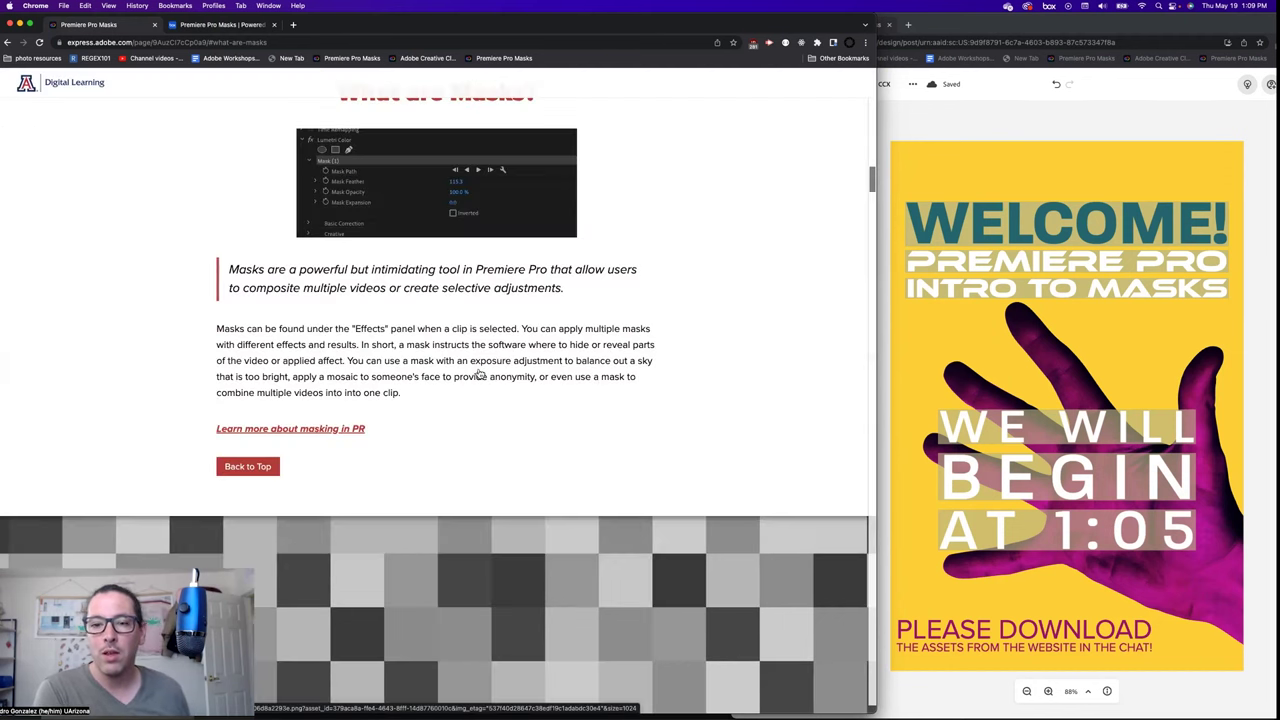
scroll(479, 374, up, 5)
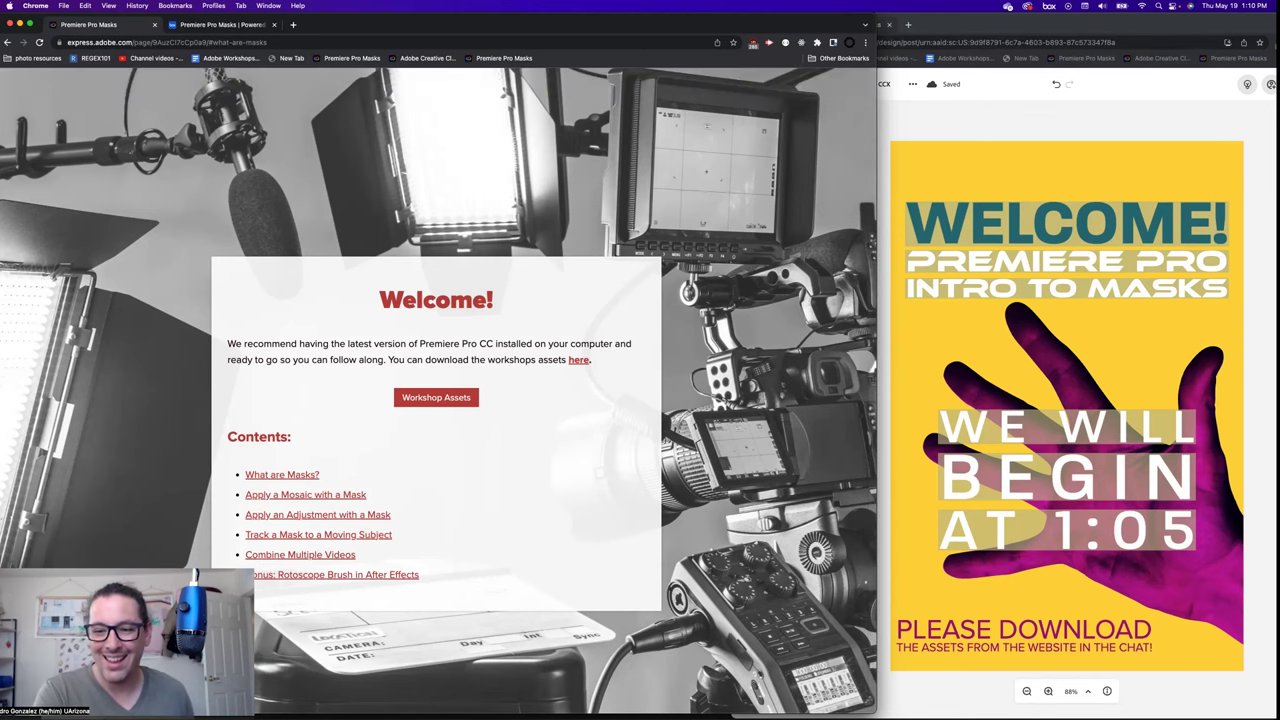
Switch to Premiere Pro and start a new project from the Home screen
key(super+Tab)
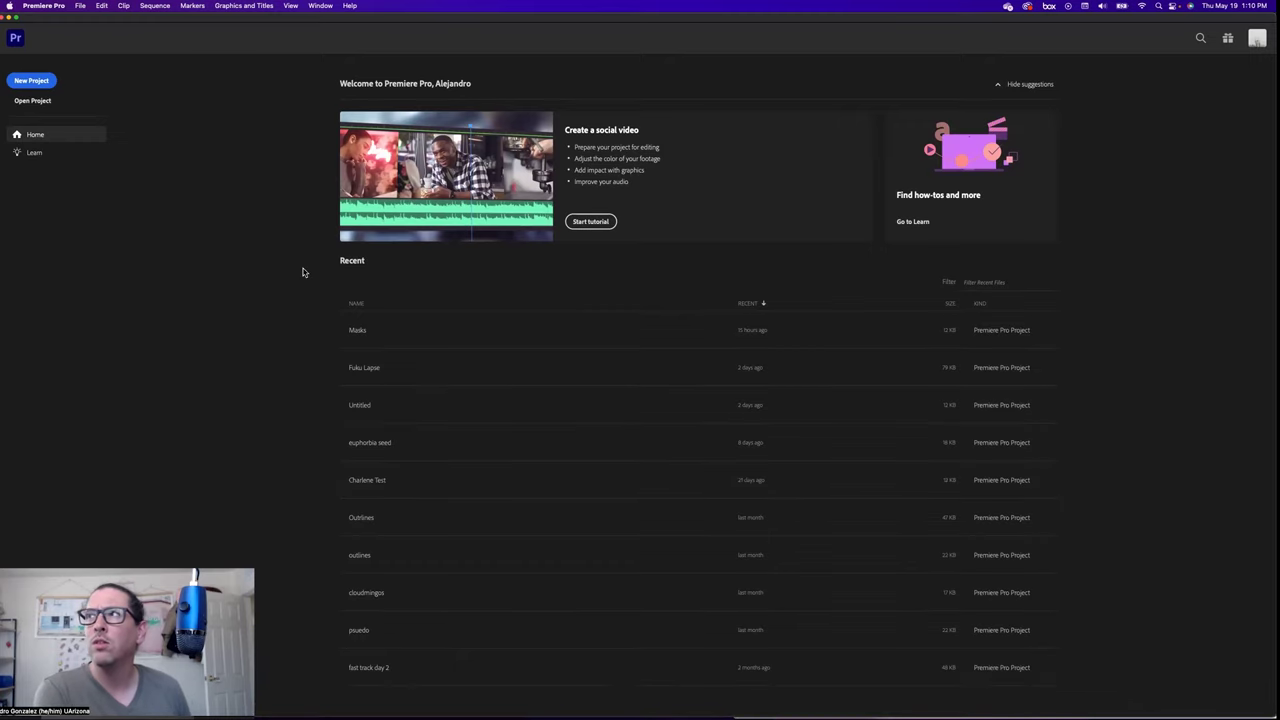
click(30, 82)
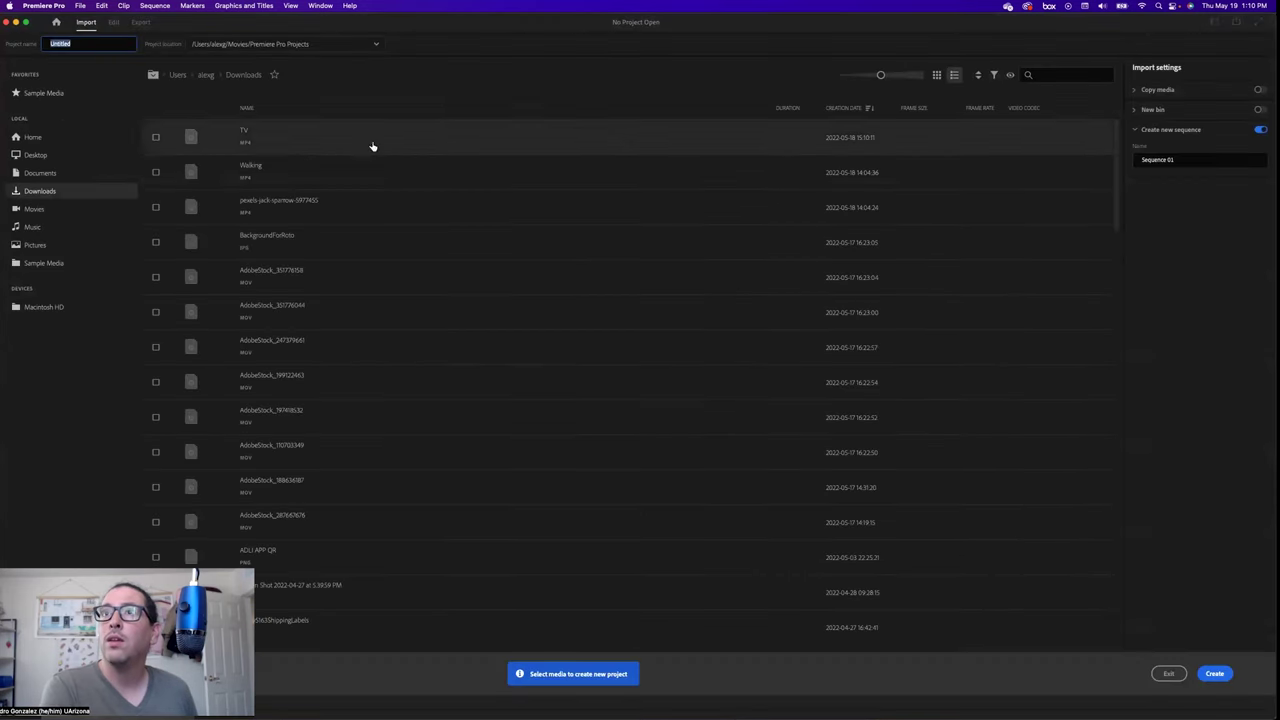
Check the Walking clip for import and name the project 'Mask Demo 5.19.22'
click(247, 173)
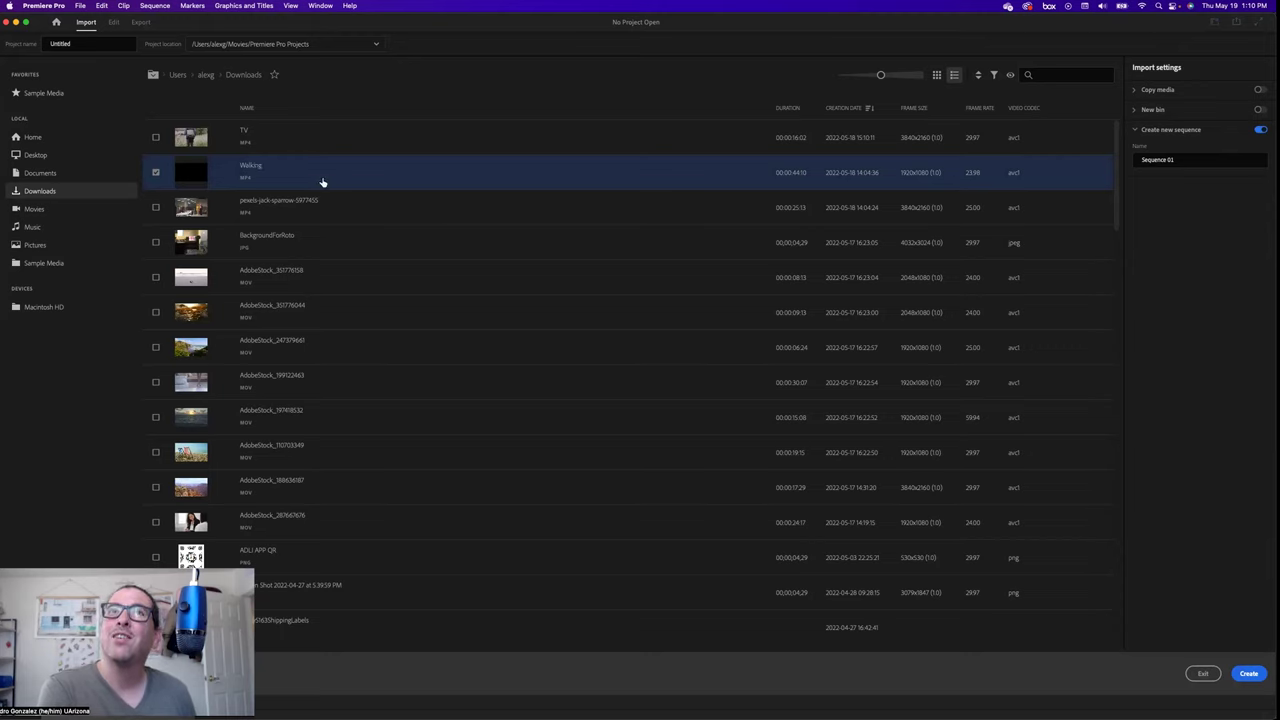
click(74, 45)
text(Mask Demo 5)
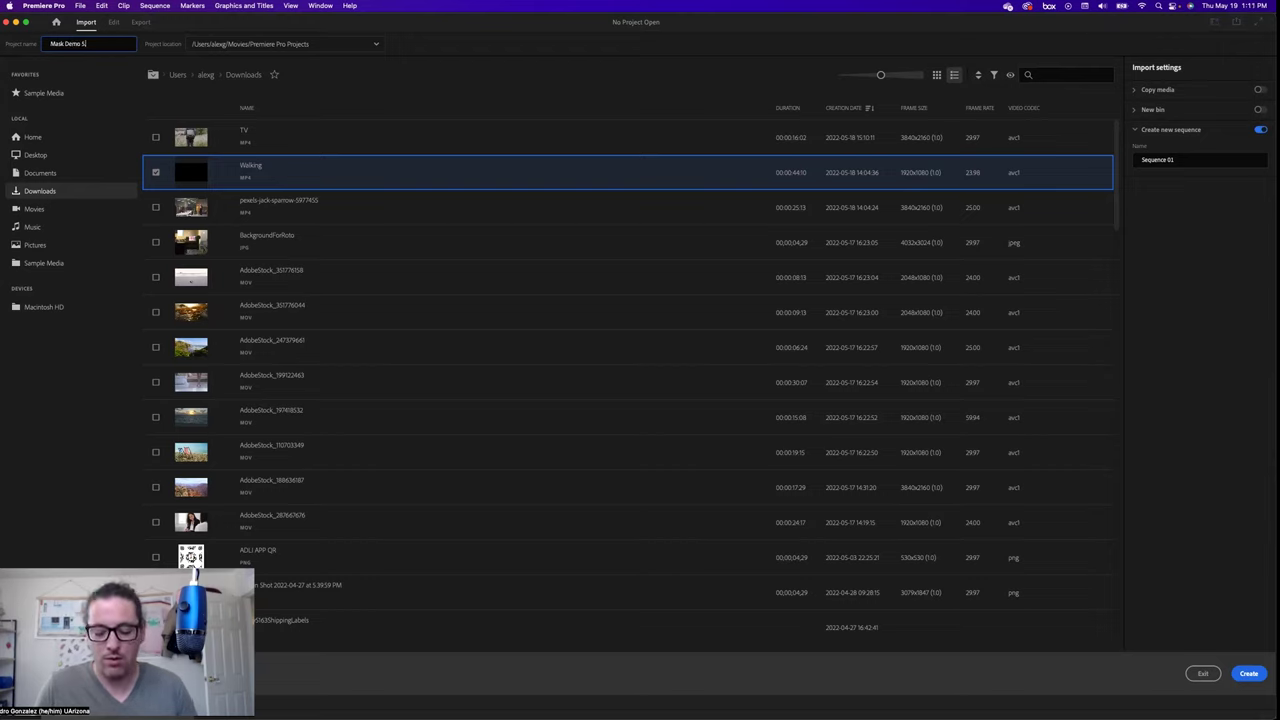
text(.19.22)
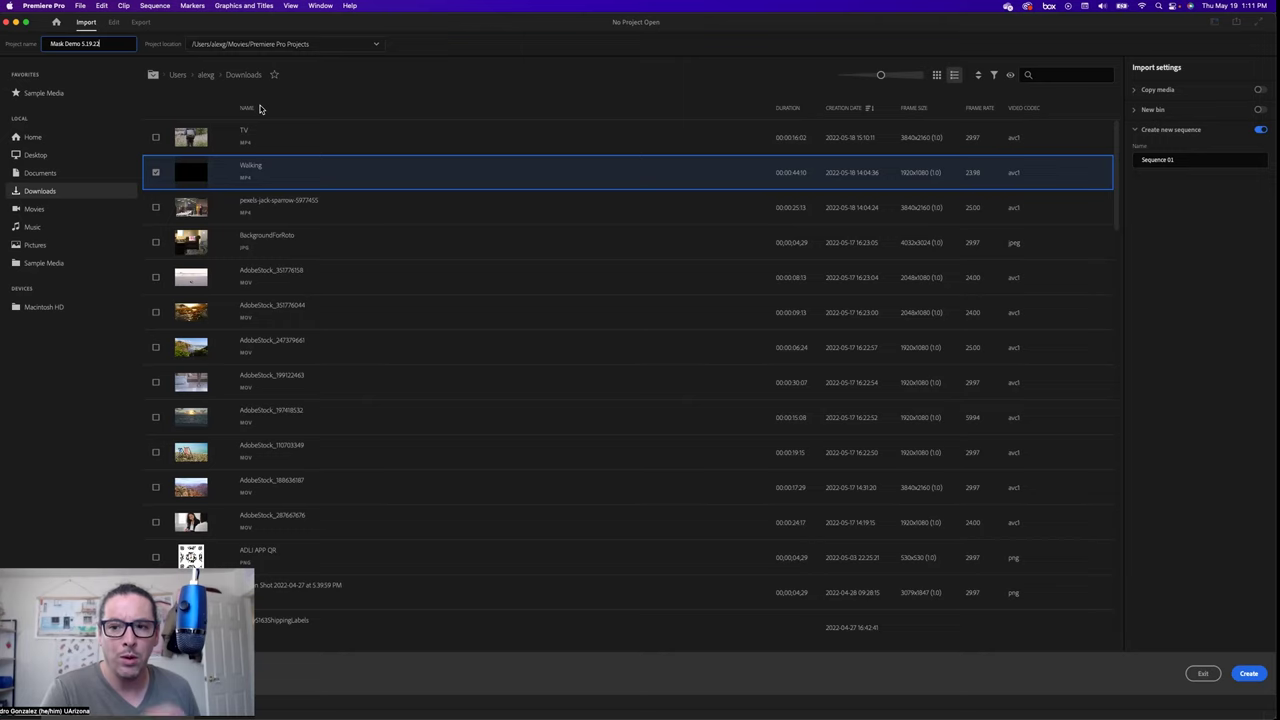
Create the project with Walking.mp4 in Sequence 01 and play the clip back
click(1251, 674)
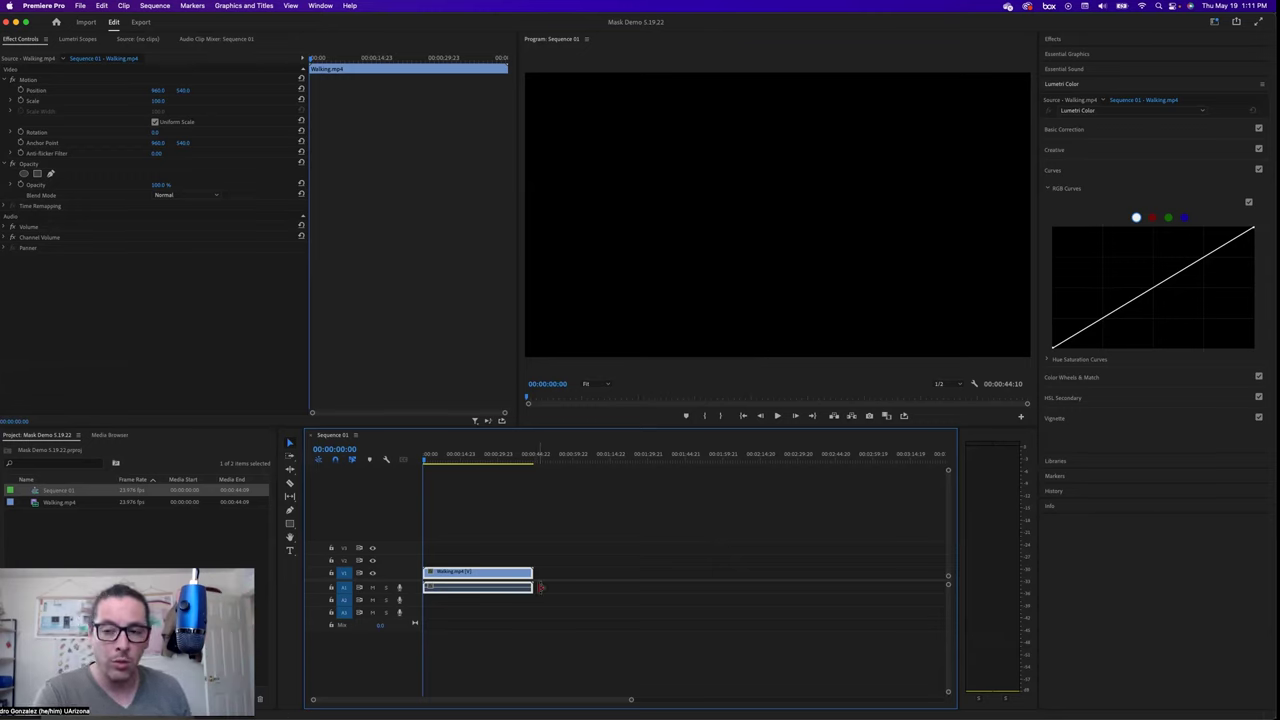
click(778, 416)
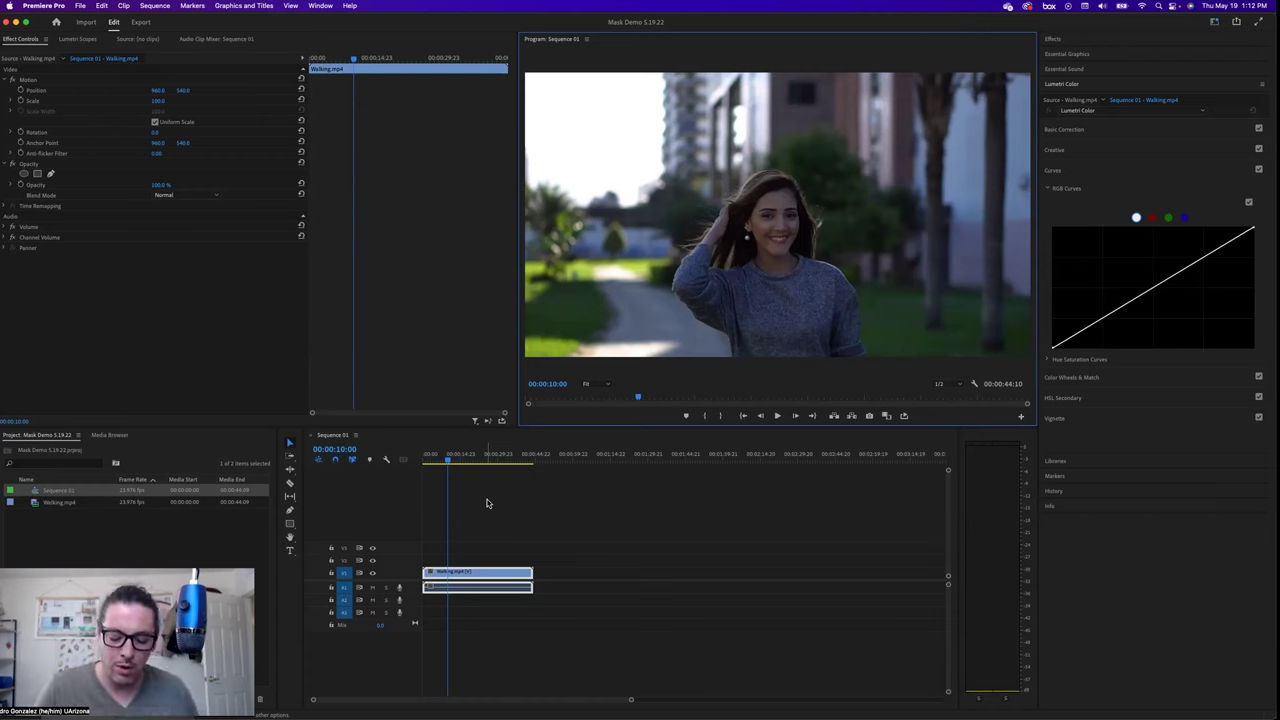
key(super+k)
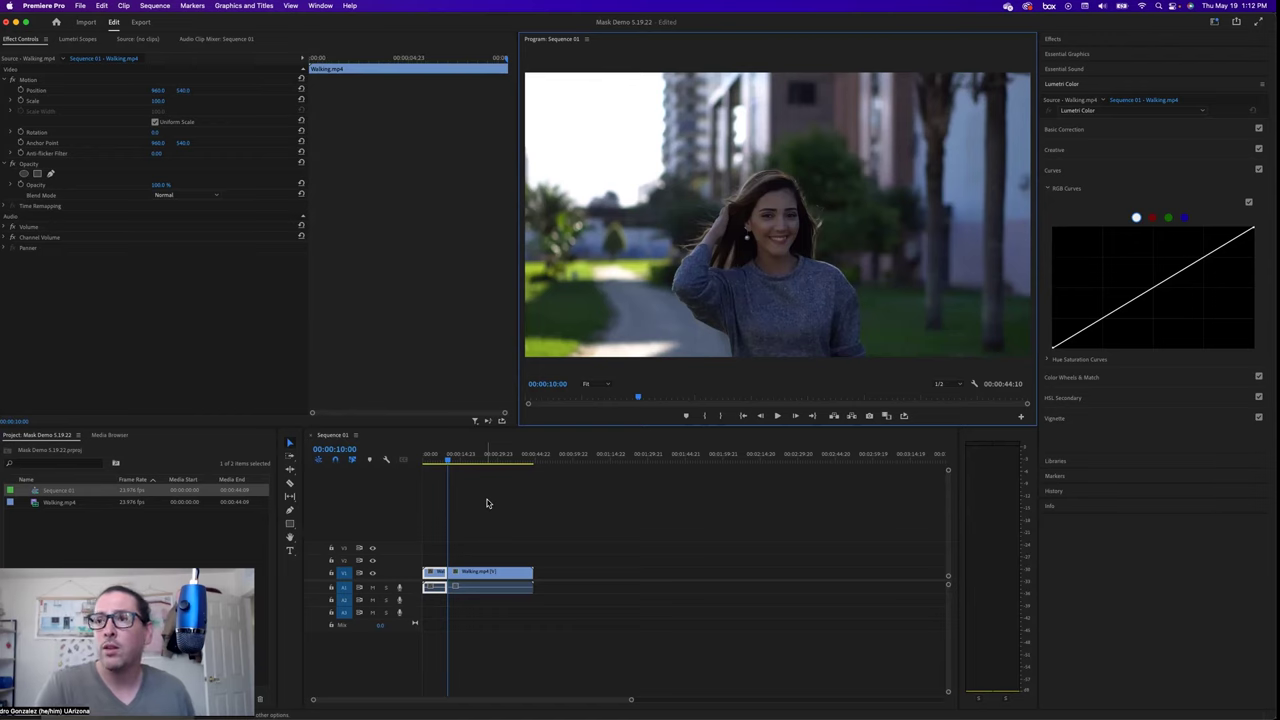
click(470, 576)
key(BackSpace)
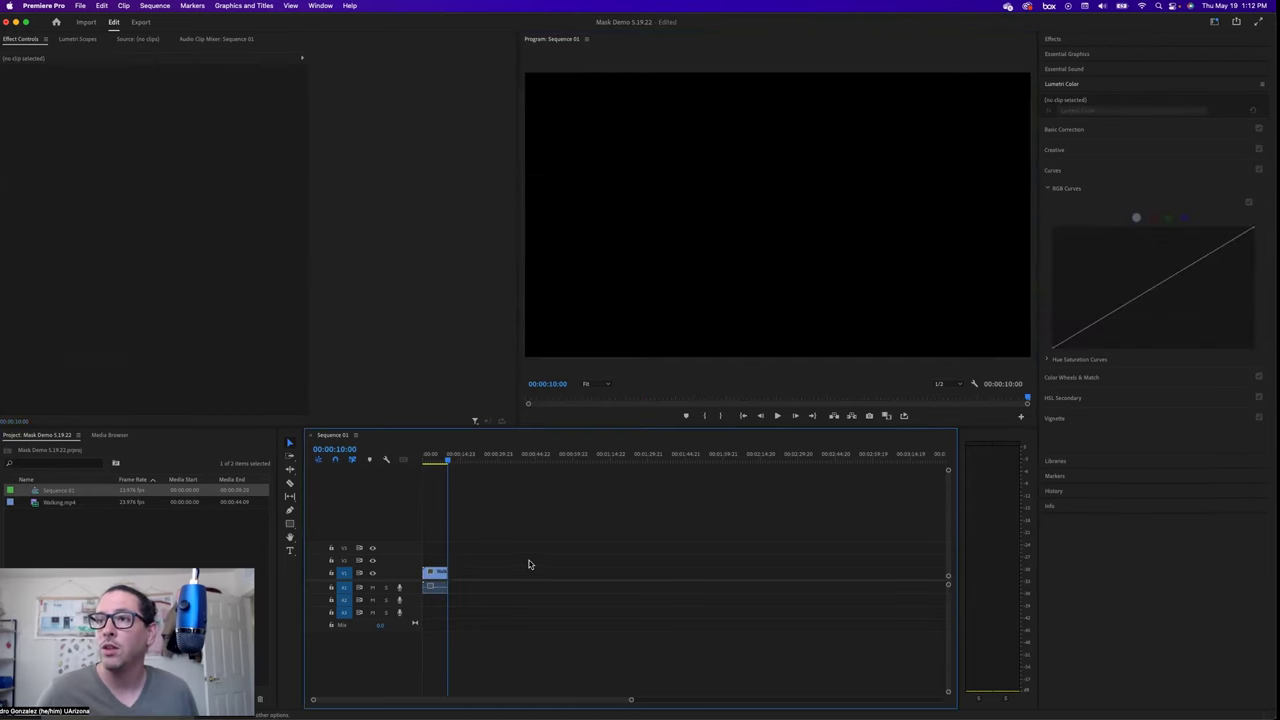
drag(449, 457, 425, 462)
drag(622, 707, 489, 703)
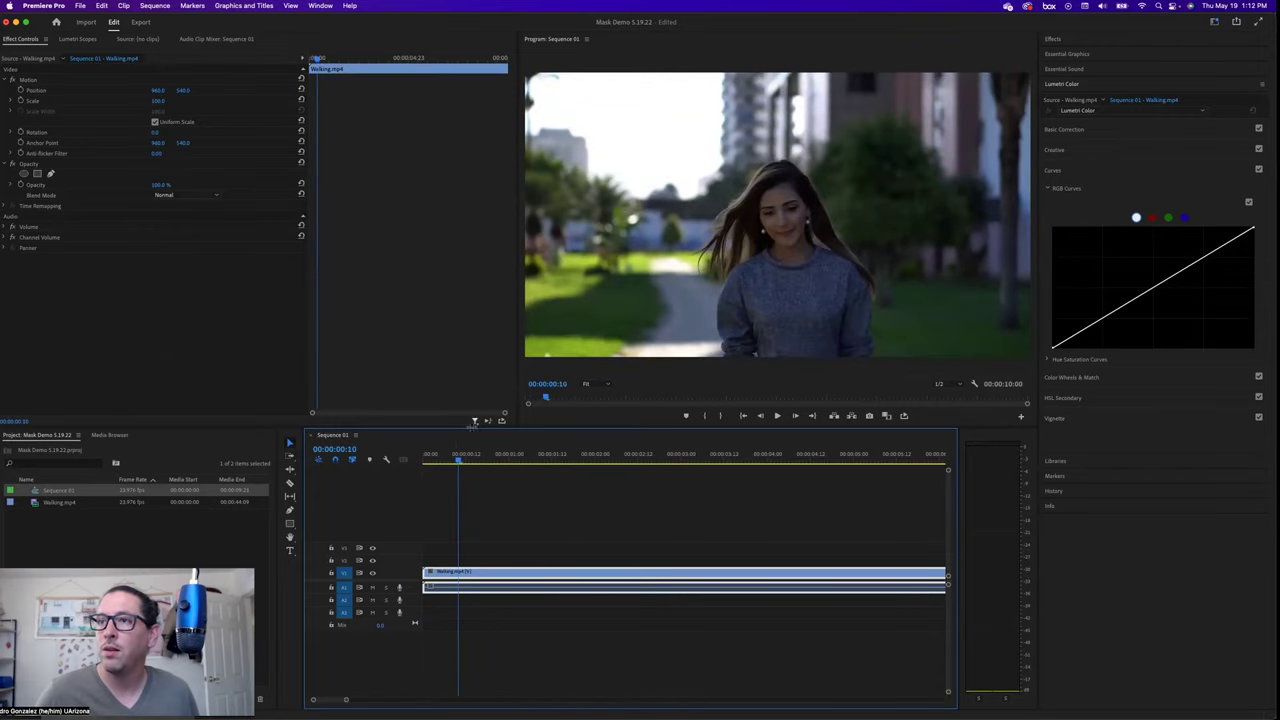
mouse_move(458, 462)
mouse_down()
mouse_move(423, 467)
mouse_move(446, 472)
mouse_up()
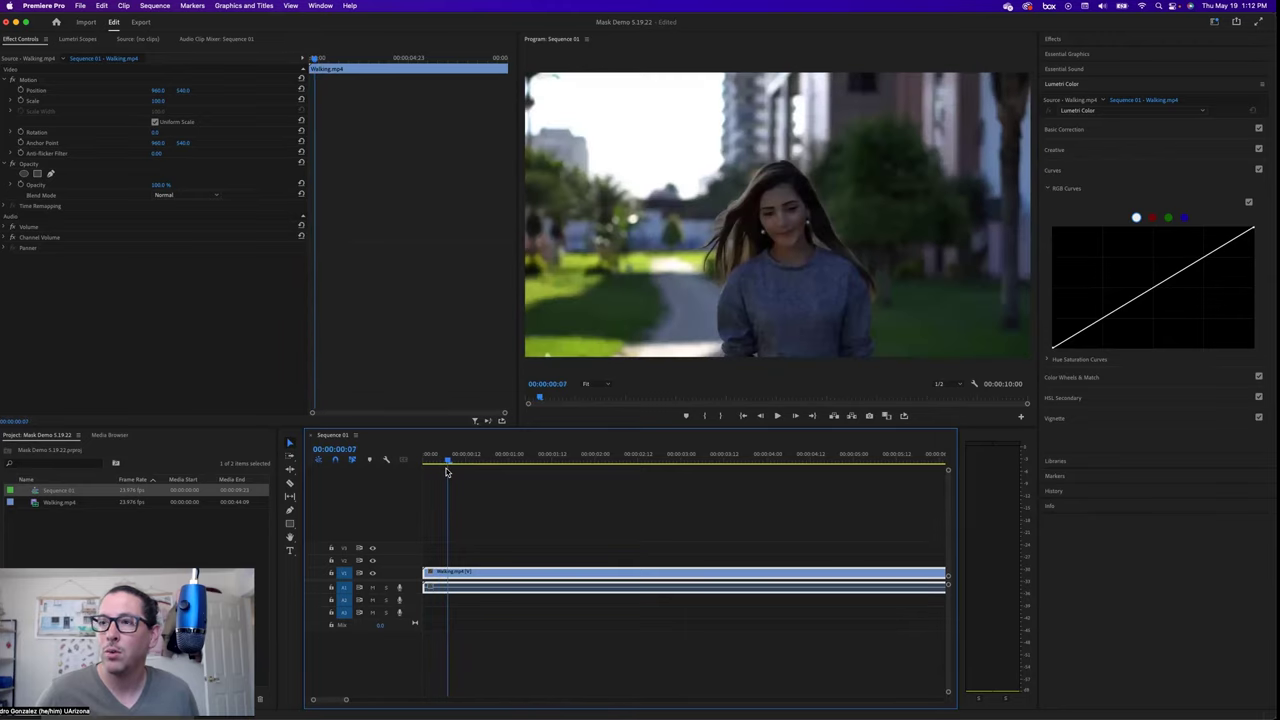
key(super+k)
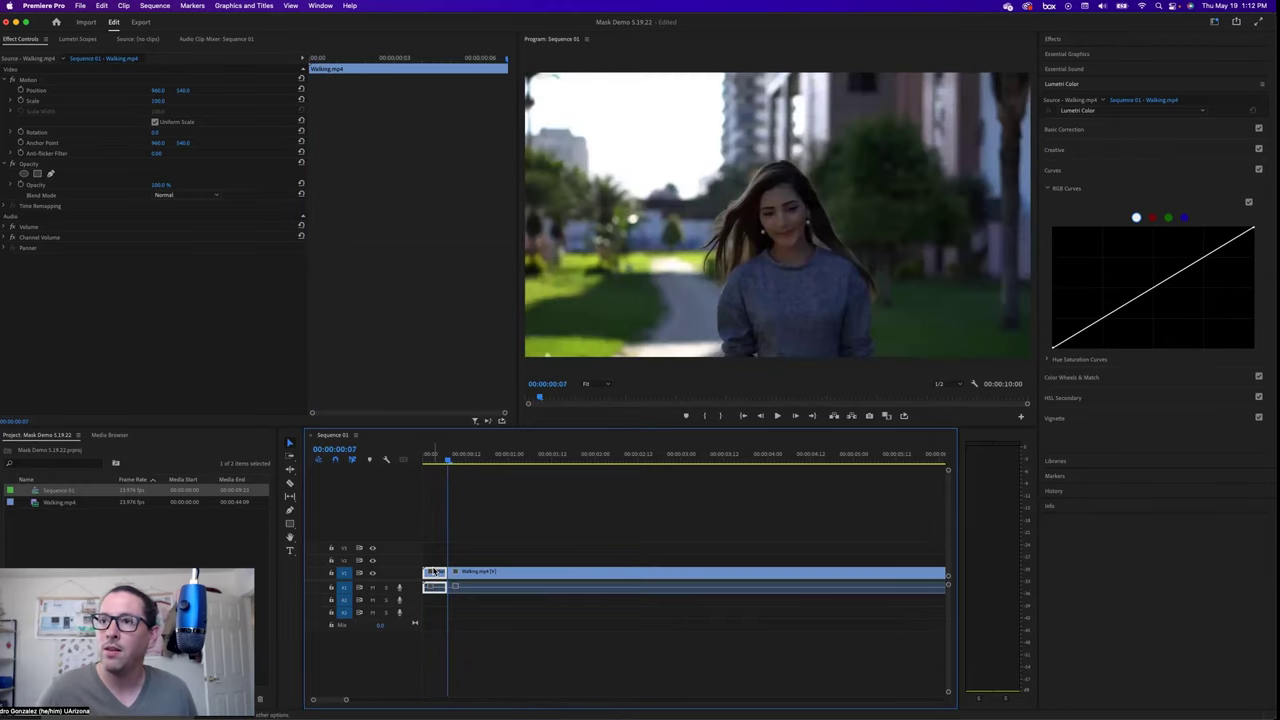
key(Delete)
drag(462, 578, 440, 575)
drag(346, 700, 359, 700)
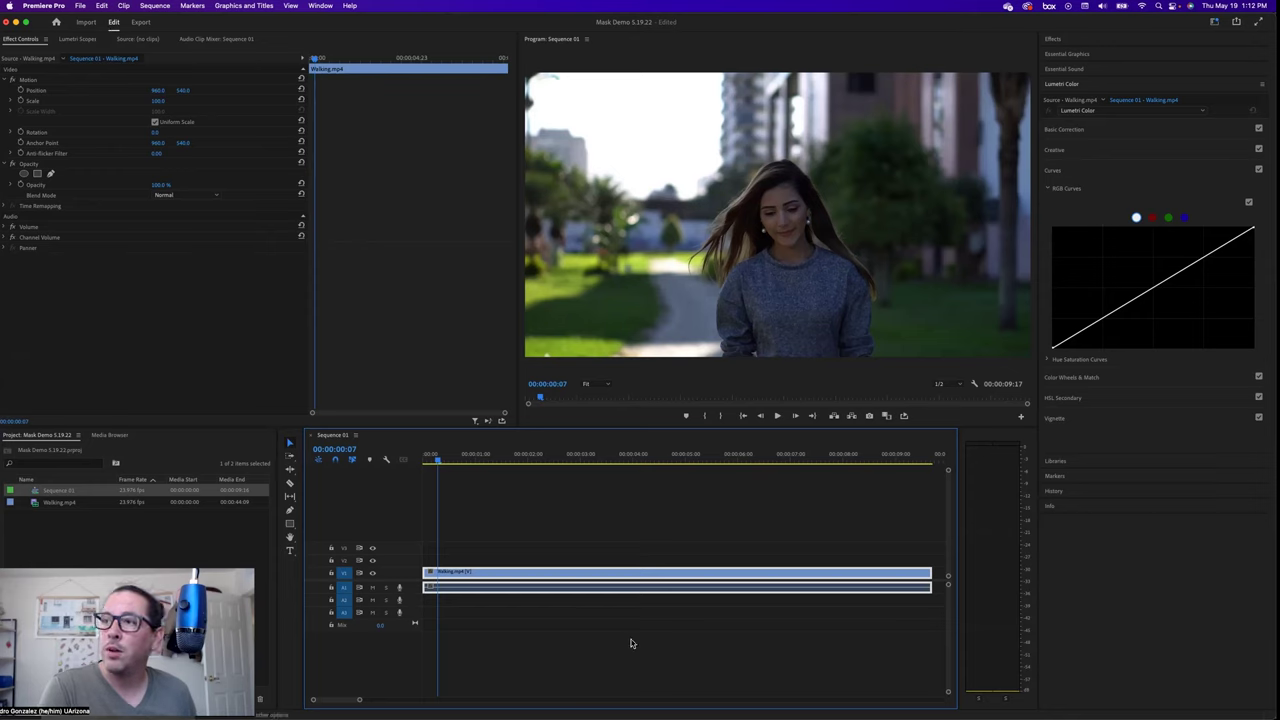
drag(437, 463, 451, 366)
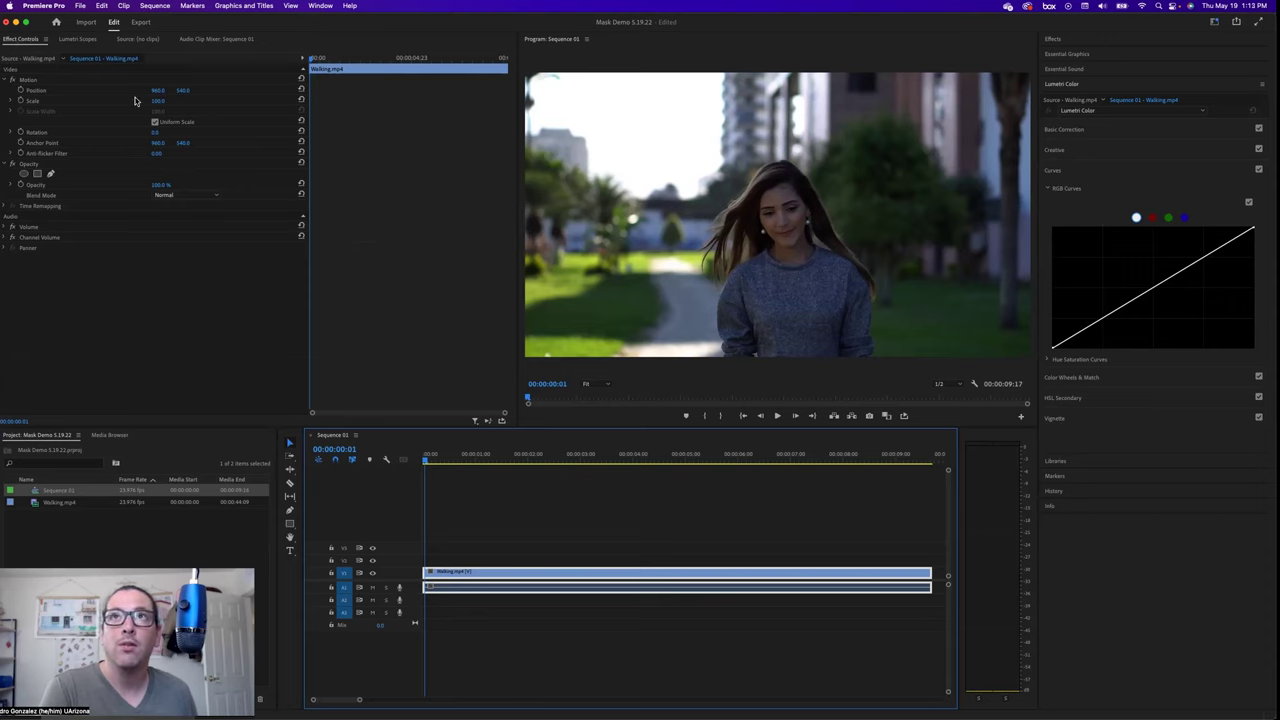
Collapse the Lumetri Color settings, reselect Walking.mp4 and return to the sequence's first frame
click(465, 553)
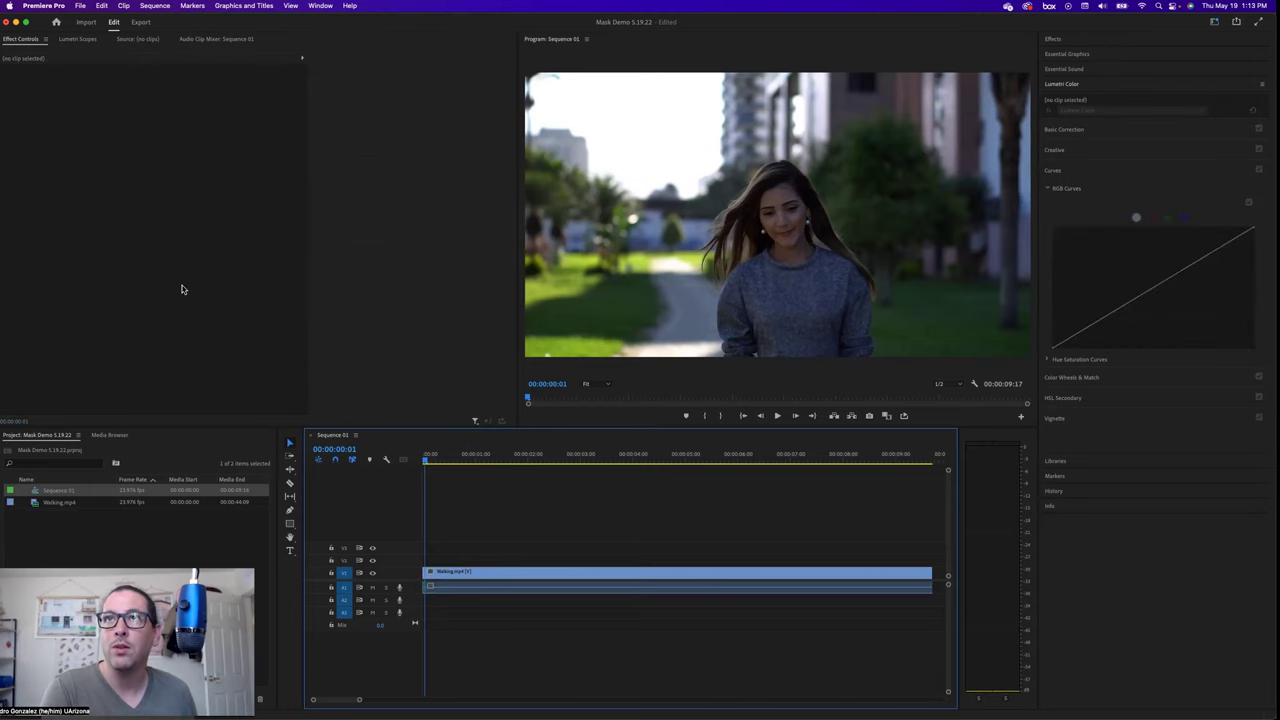
click(1142, 87)
click(443, 578)
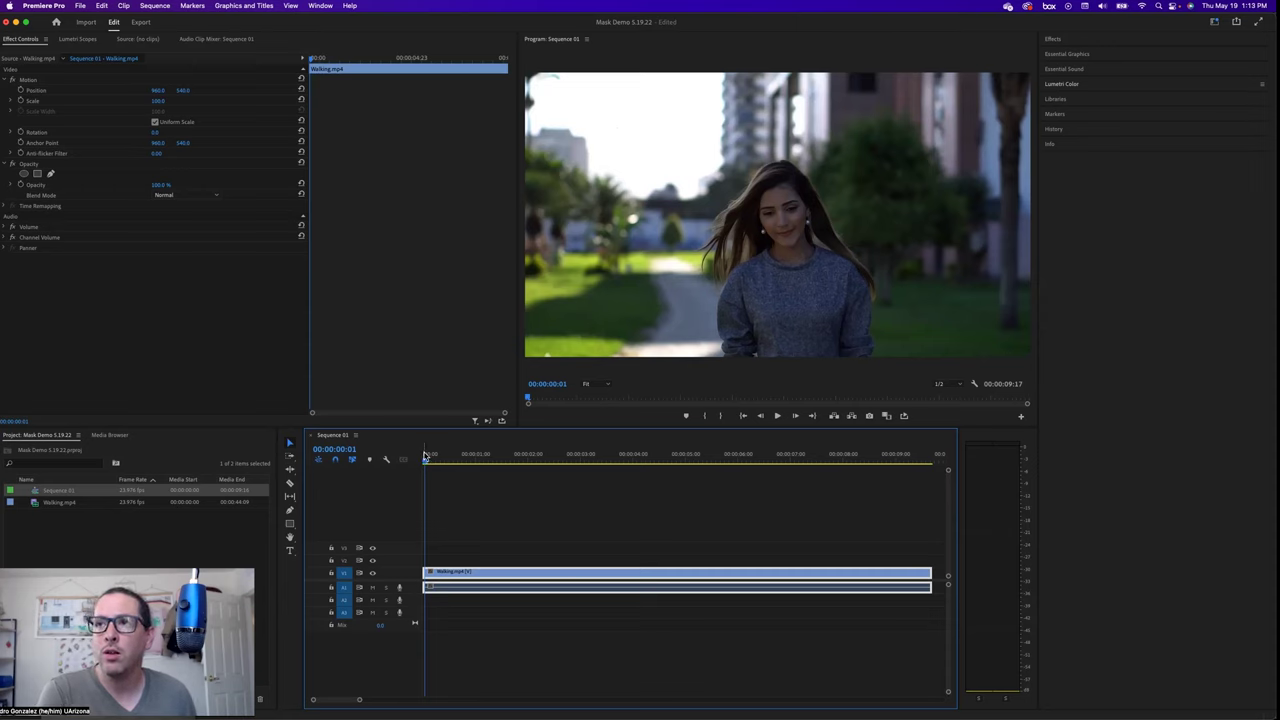
click(424, 455)
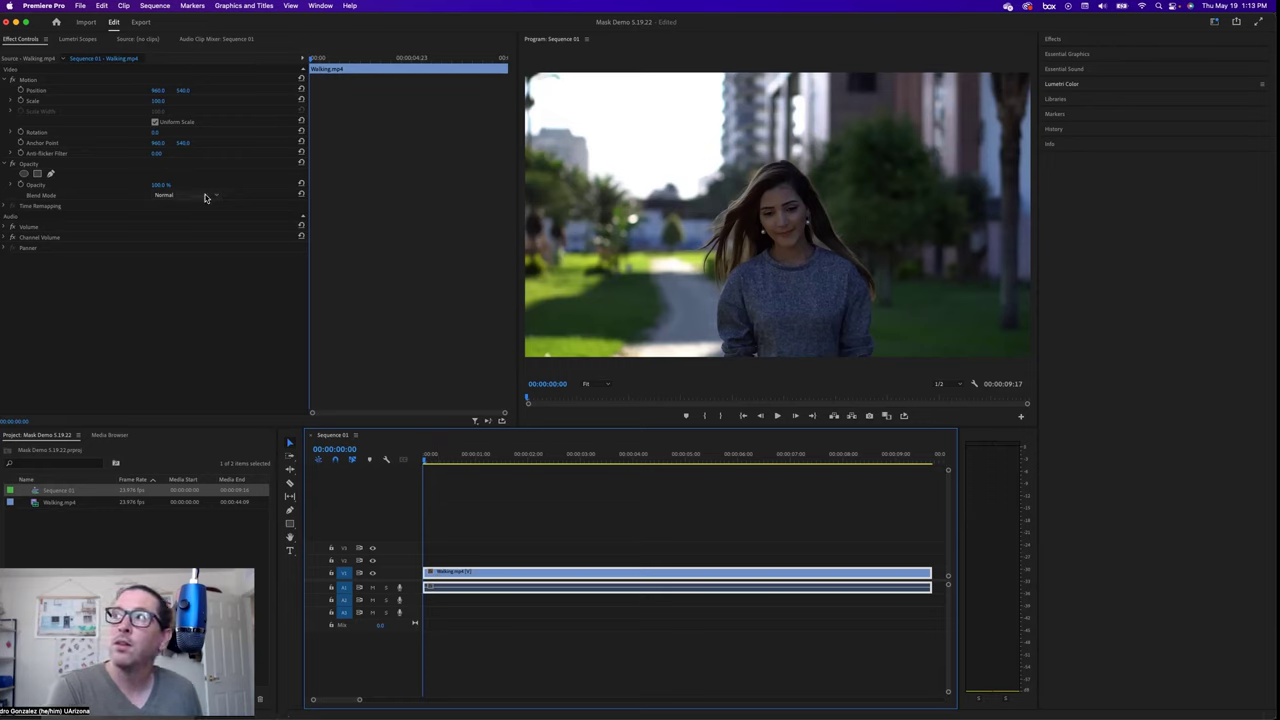
Search the Effects library for 'mos' to list the Mosaic presets and Stylize Mosaic effect
click(1052, 40)
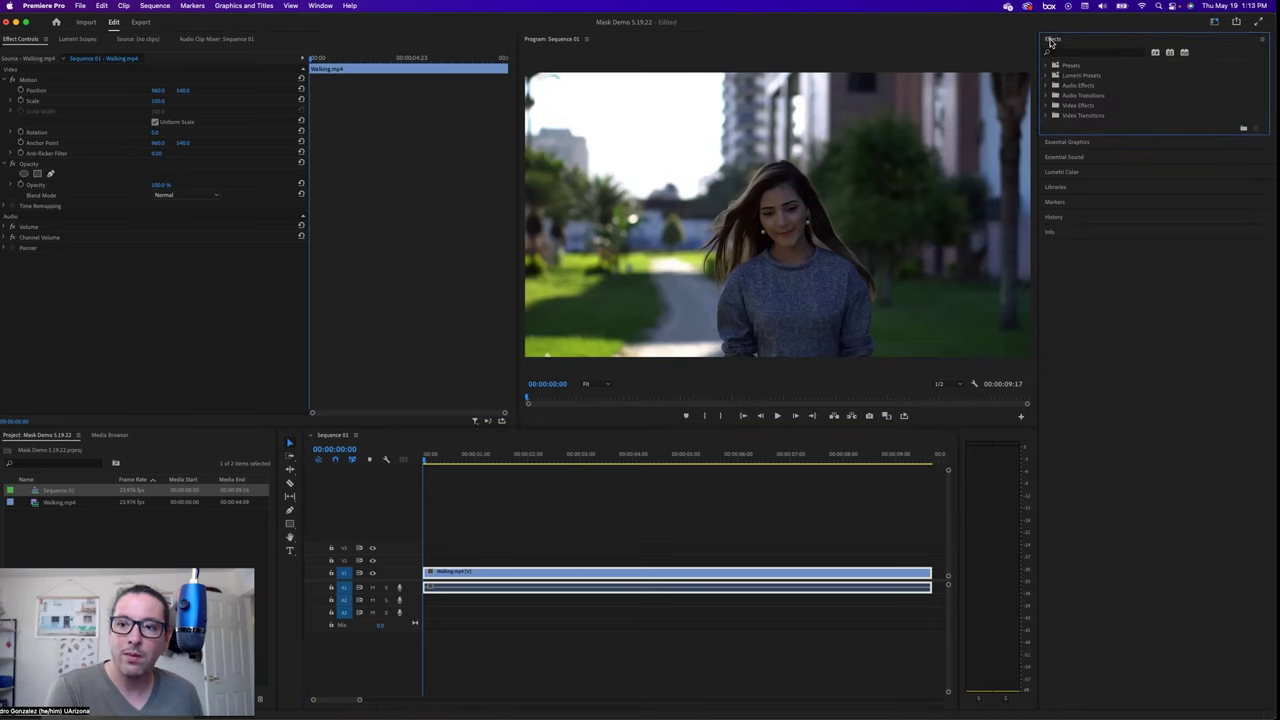
click(1068, 55)
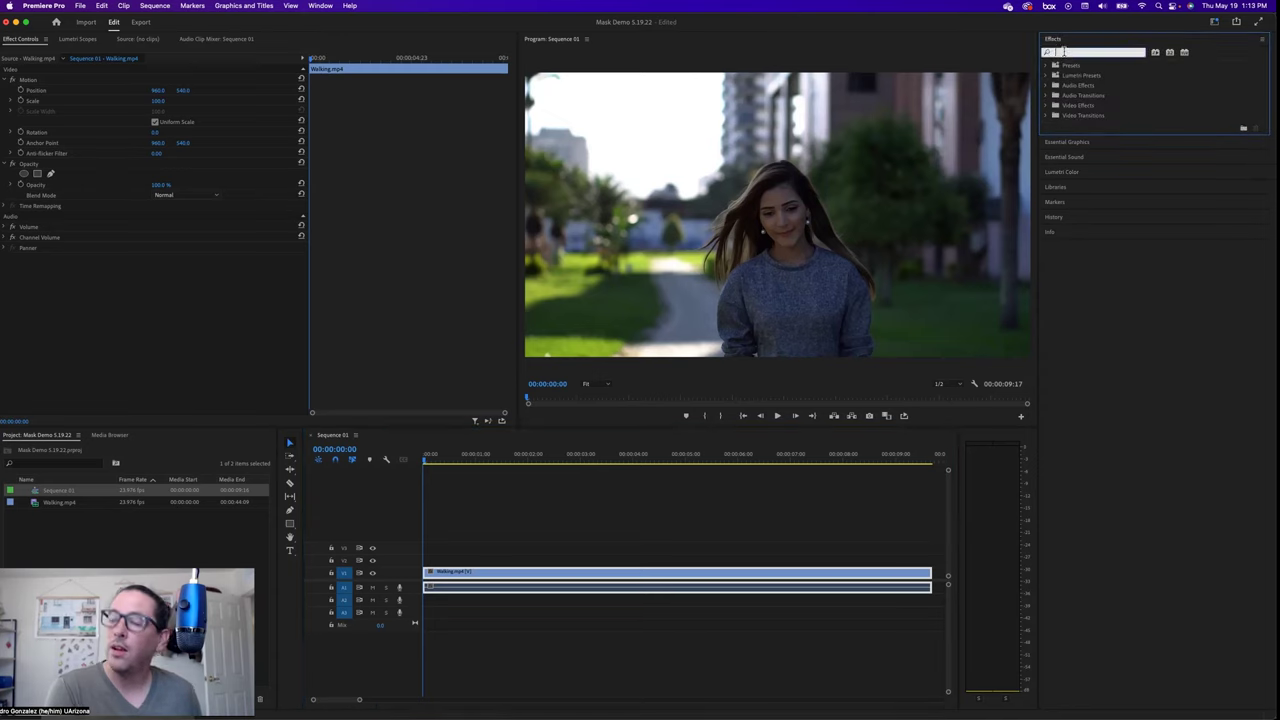
text(mosaic)
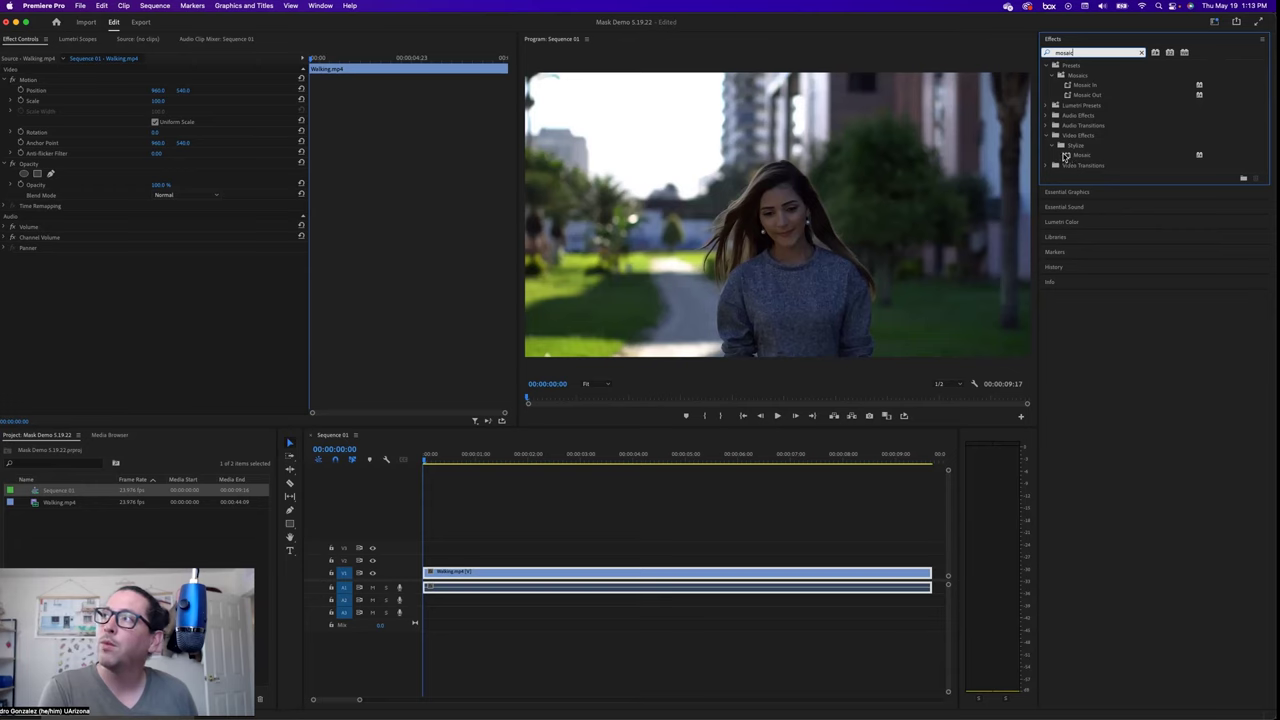
Apply Stylize > Mosaic to Walking.mp4, preview the playback, then return to the start
drag(1067, 160, 442, 574)
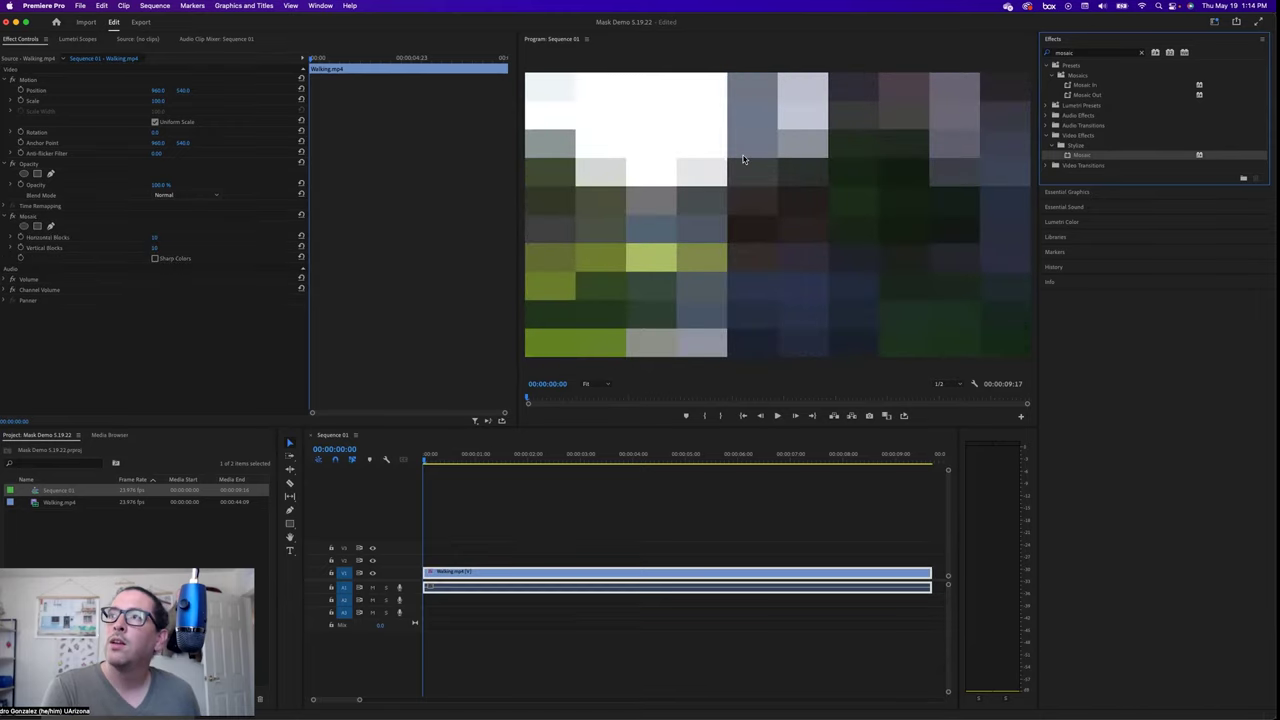
click(777, 416)
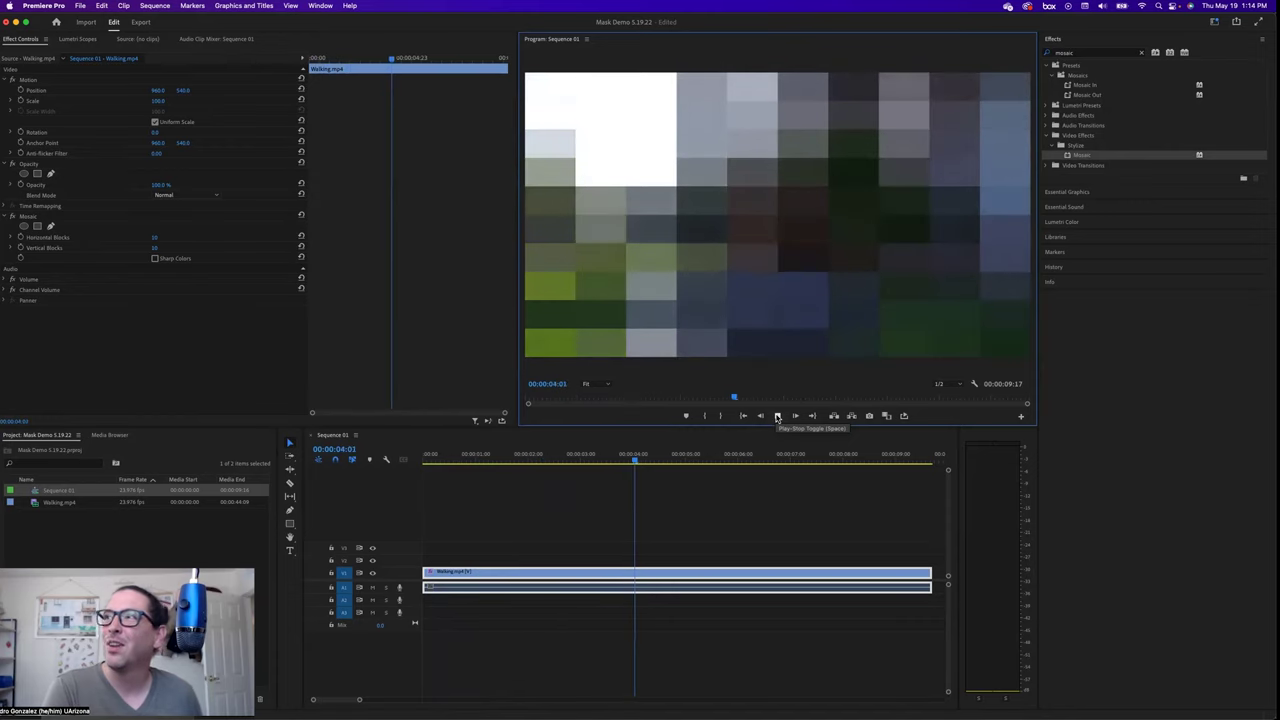
click(777, 416)
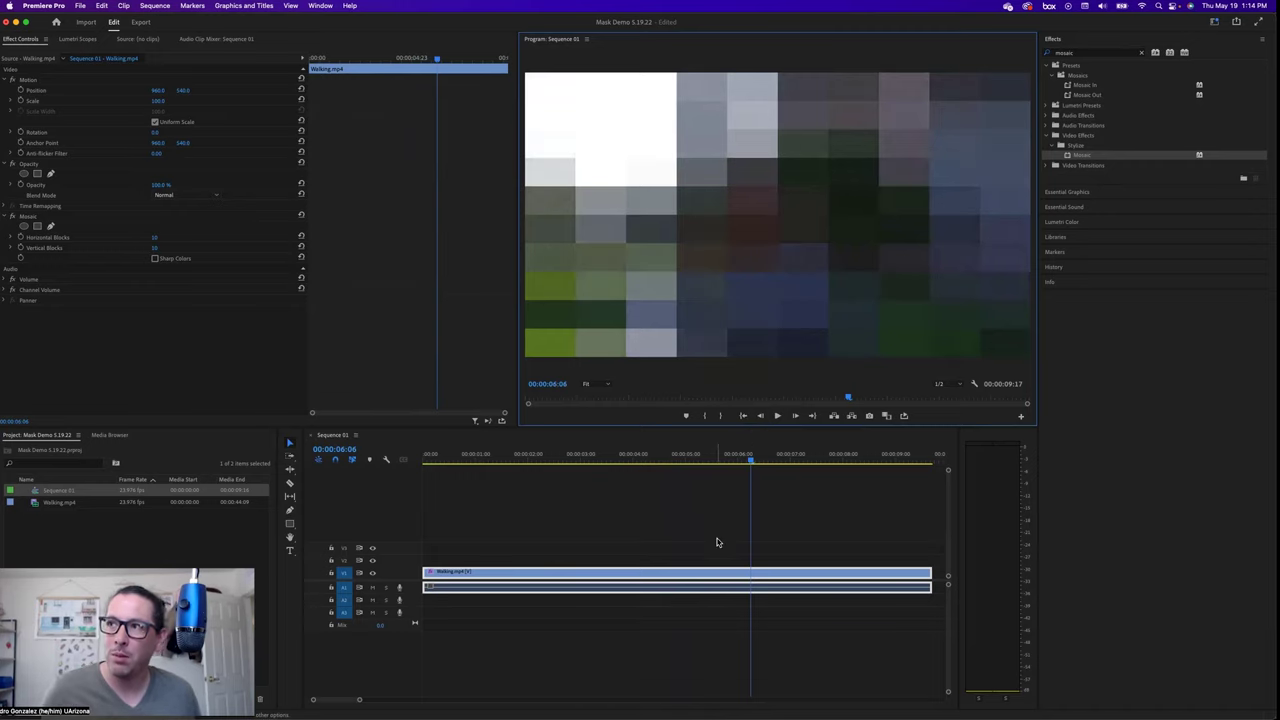
key(Home)
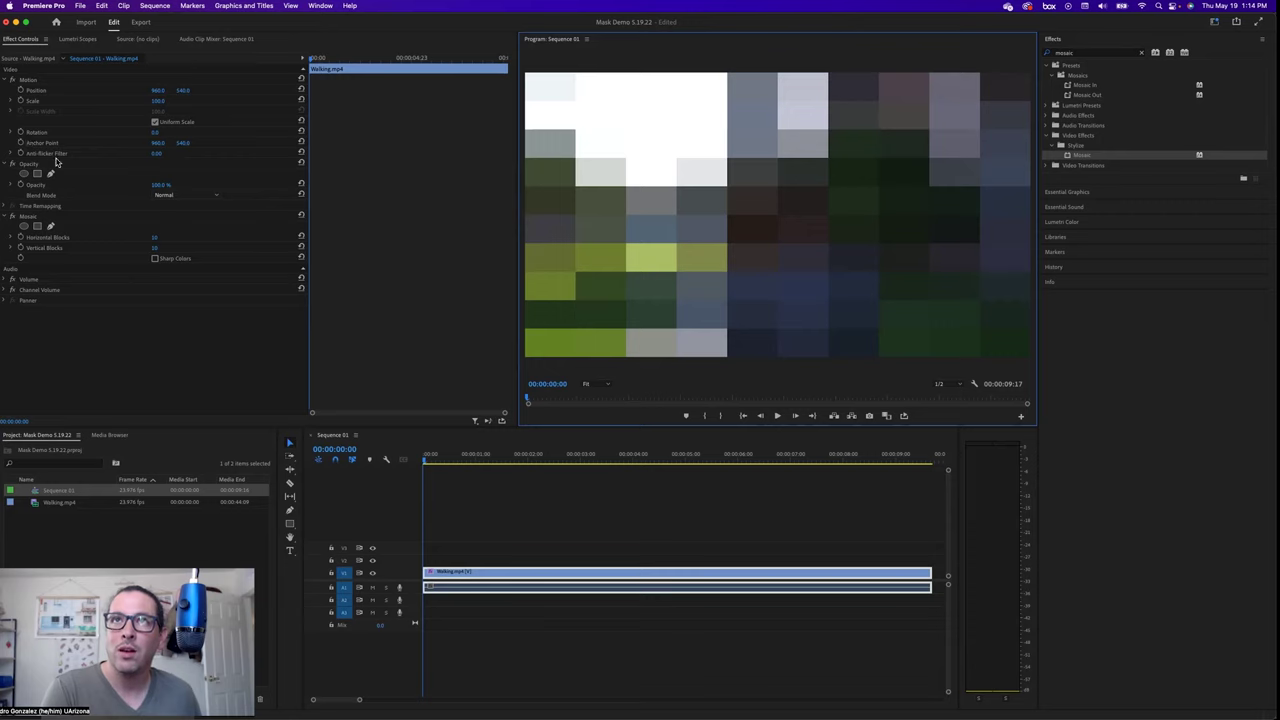
click(12, 218)
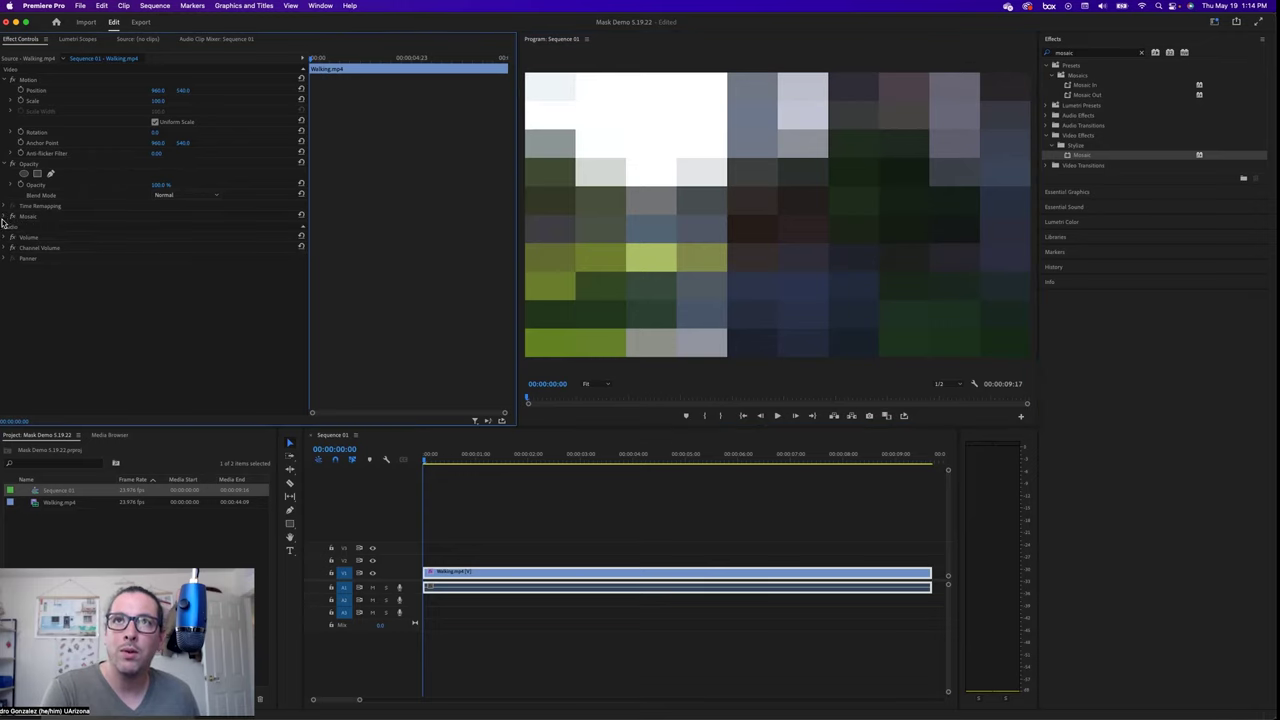
click(4, 218)
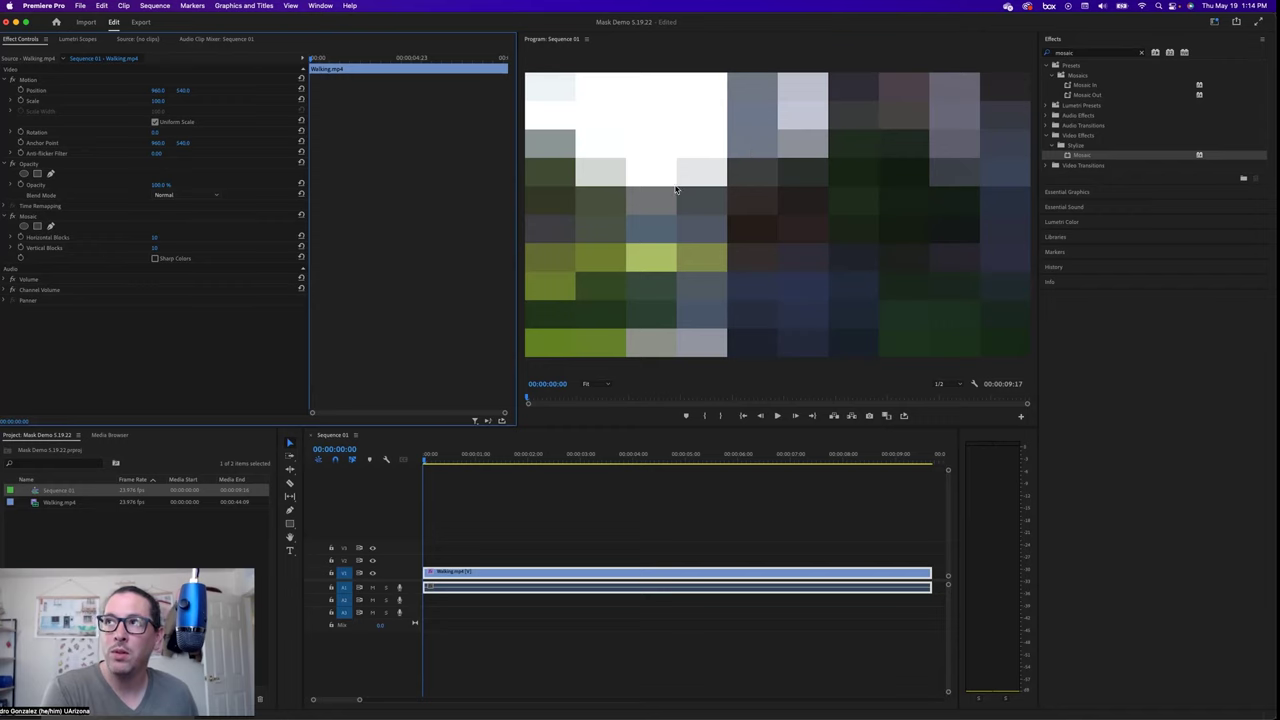
click(13, 219)
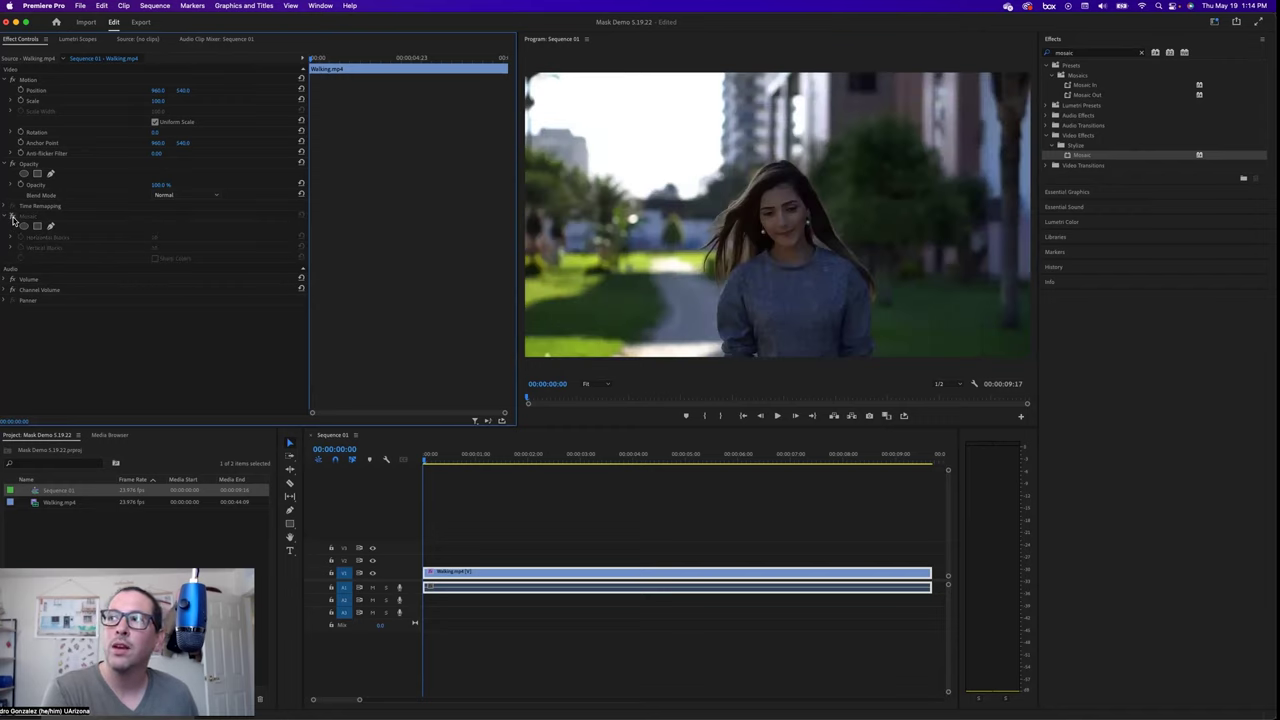
click(13, 219)
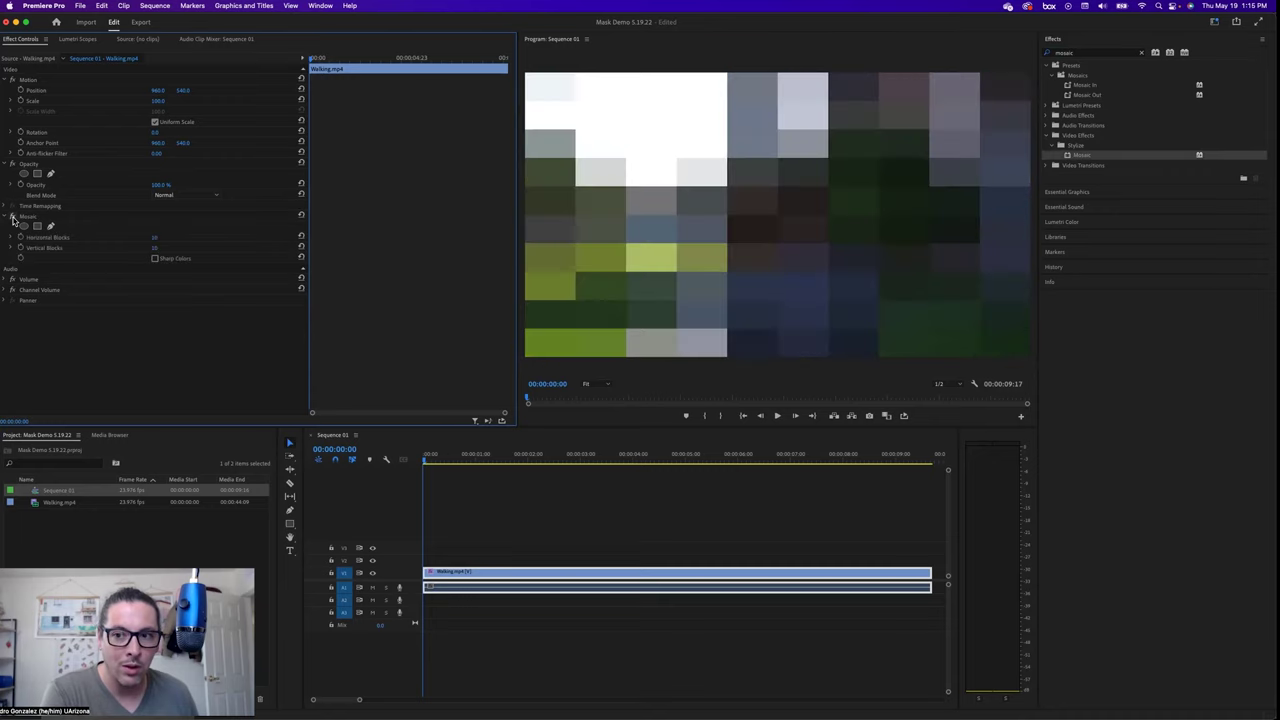
click(13, 219)
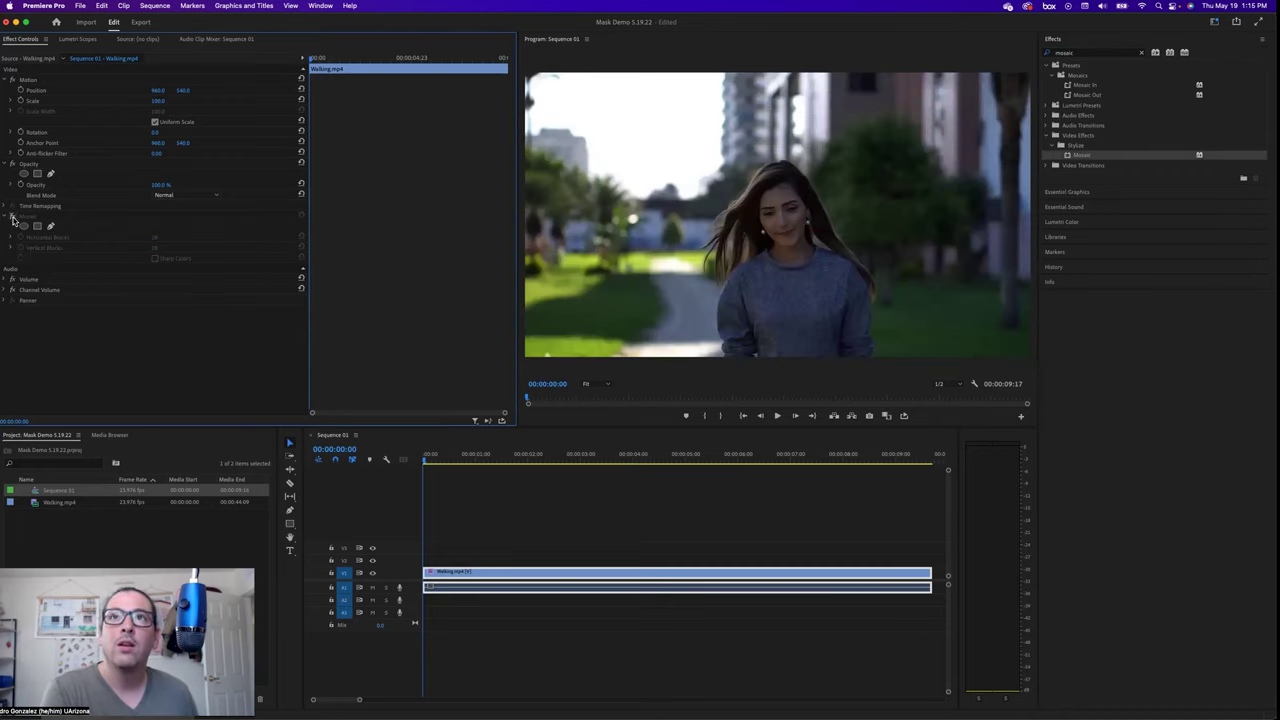
click(13, 219)
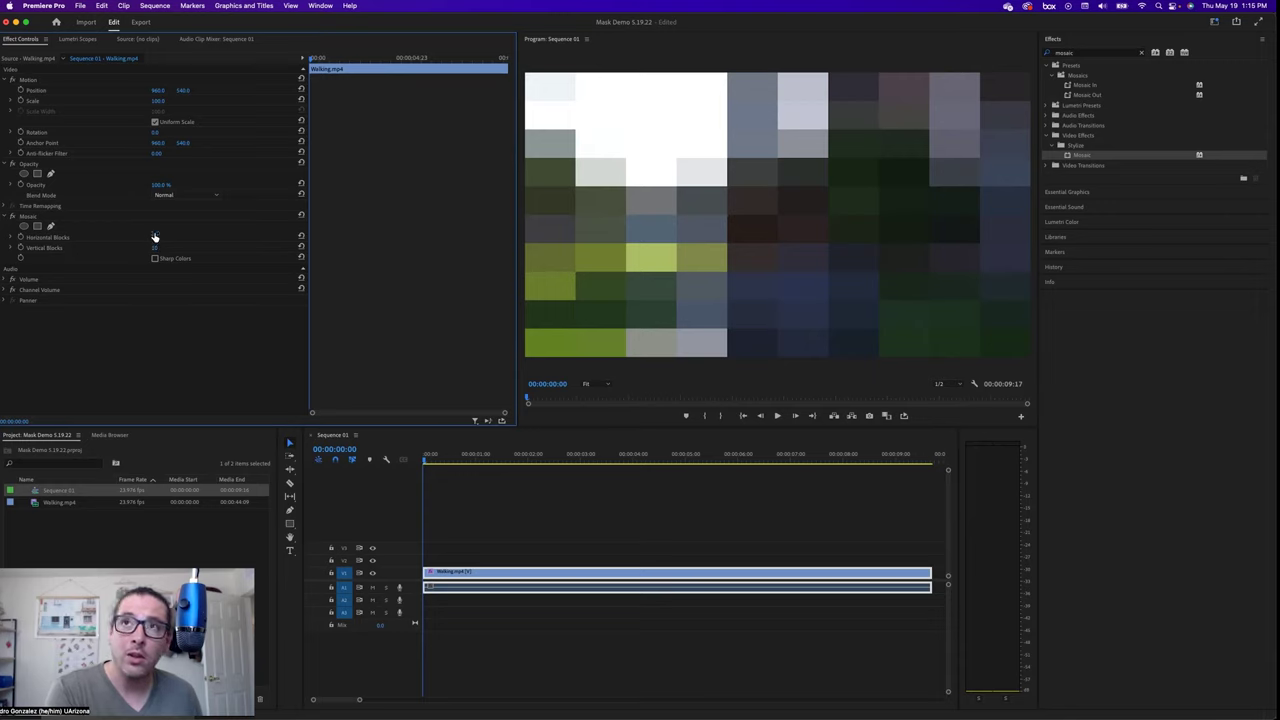
Set Mosaic to 75 horizontal and 75 vertical blocks and play to check the result
drag(153, 241, 158, 268)
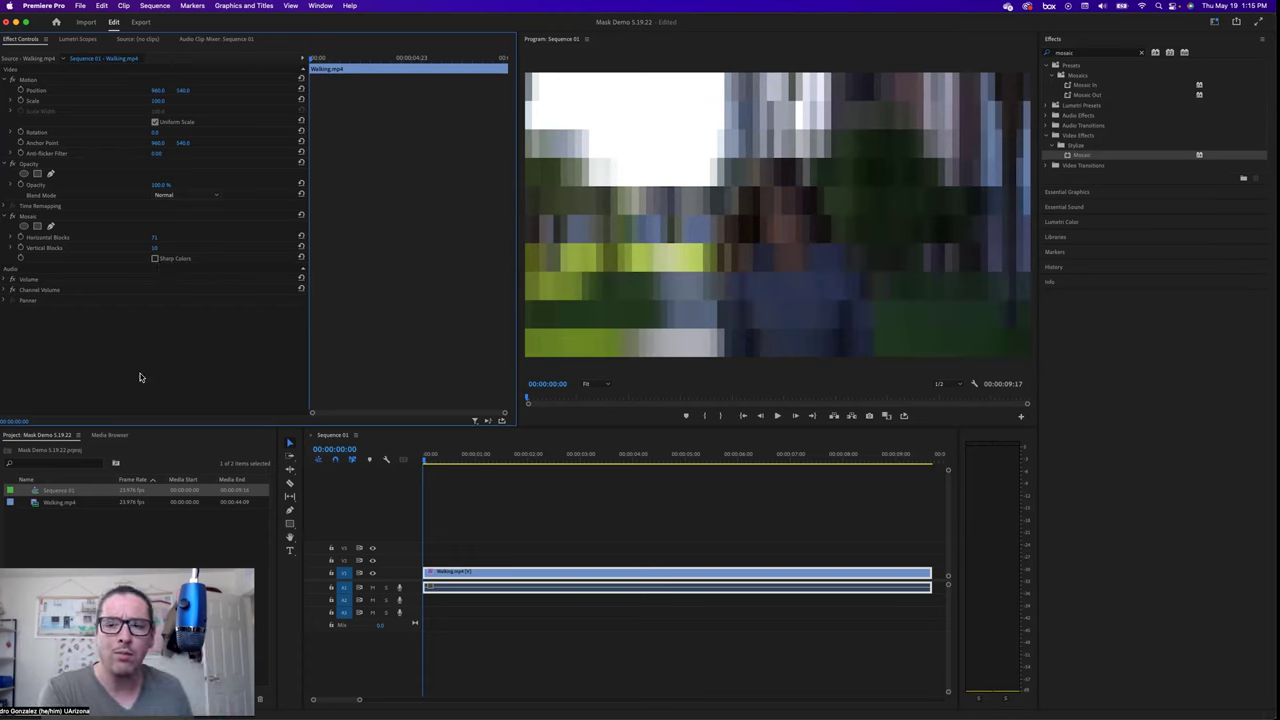
click(155, 238)
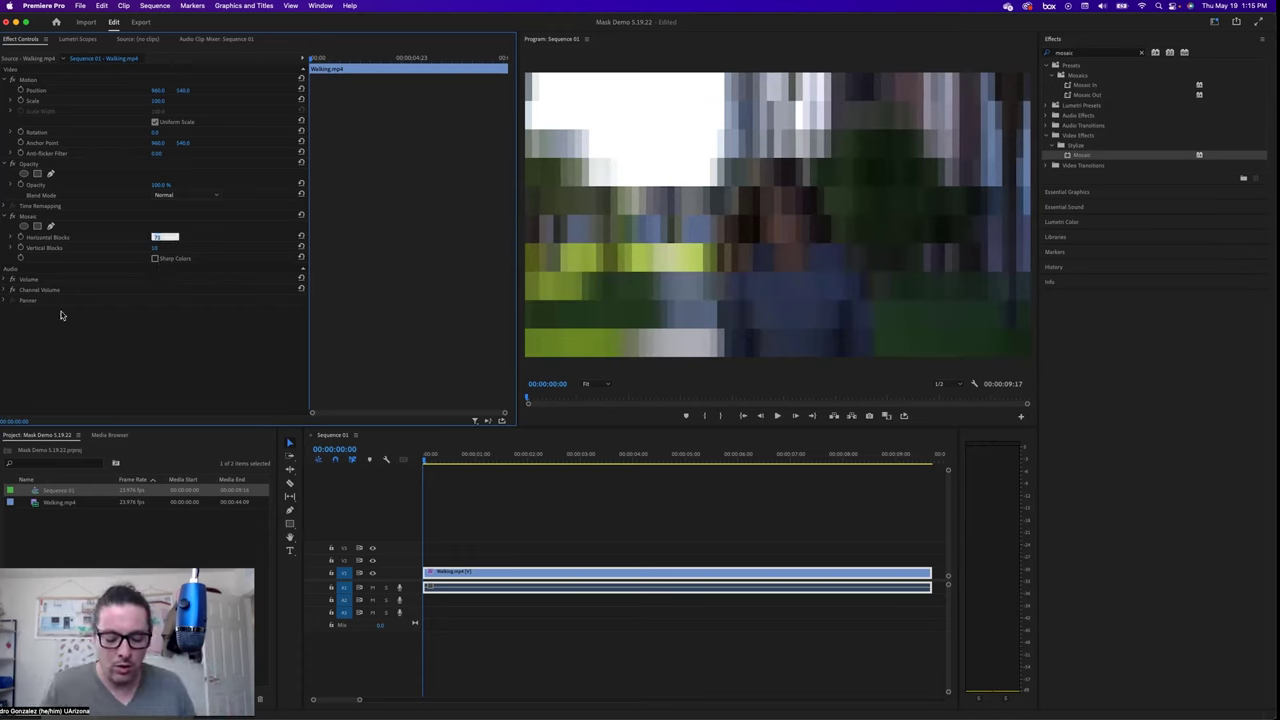
text(75)
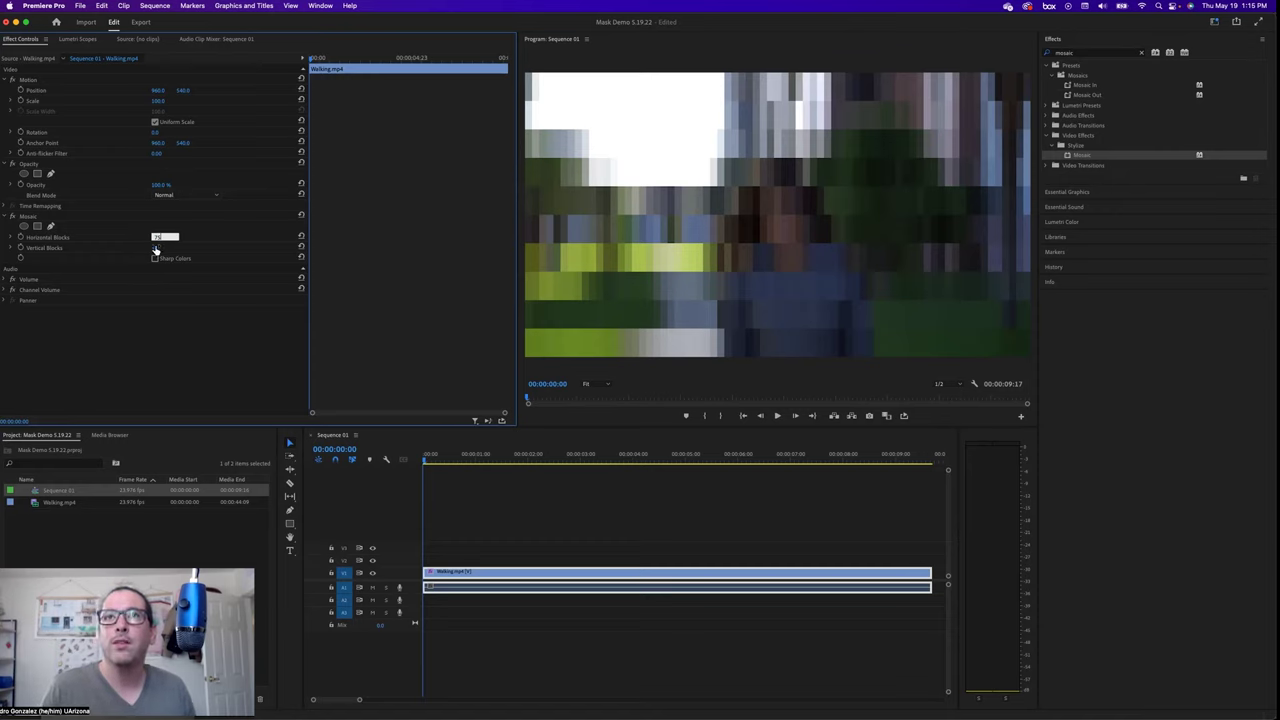
click(156, 251)
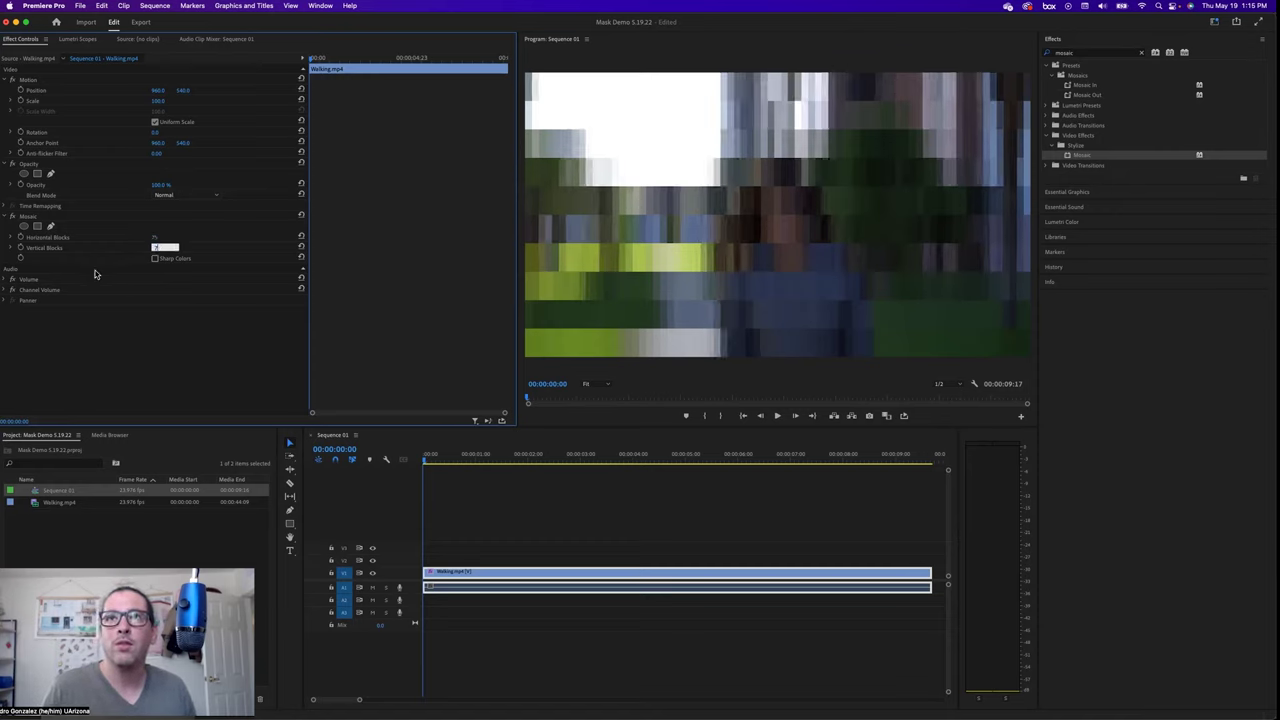
text(75)
key(Return)
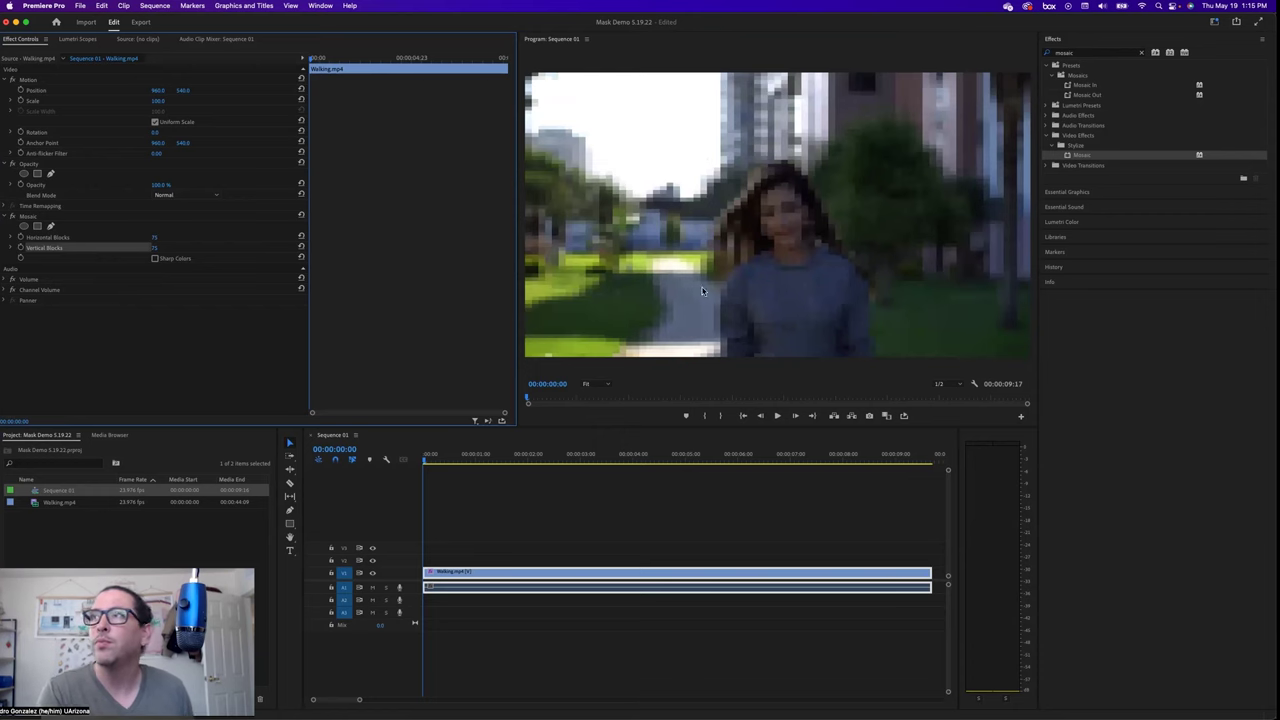
click(778, 416)
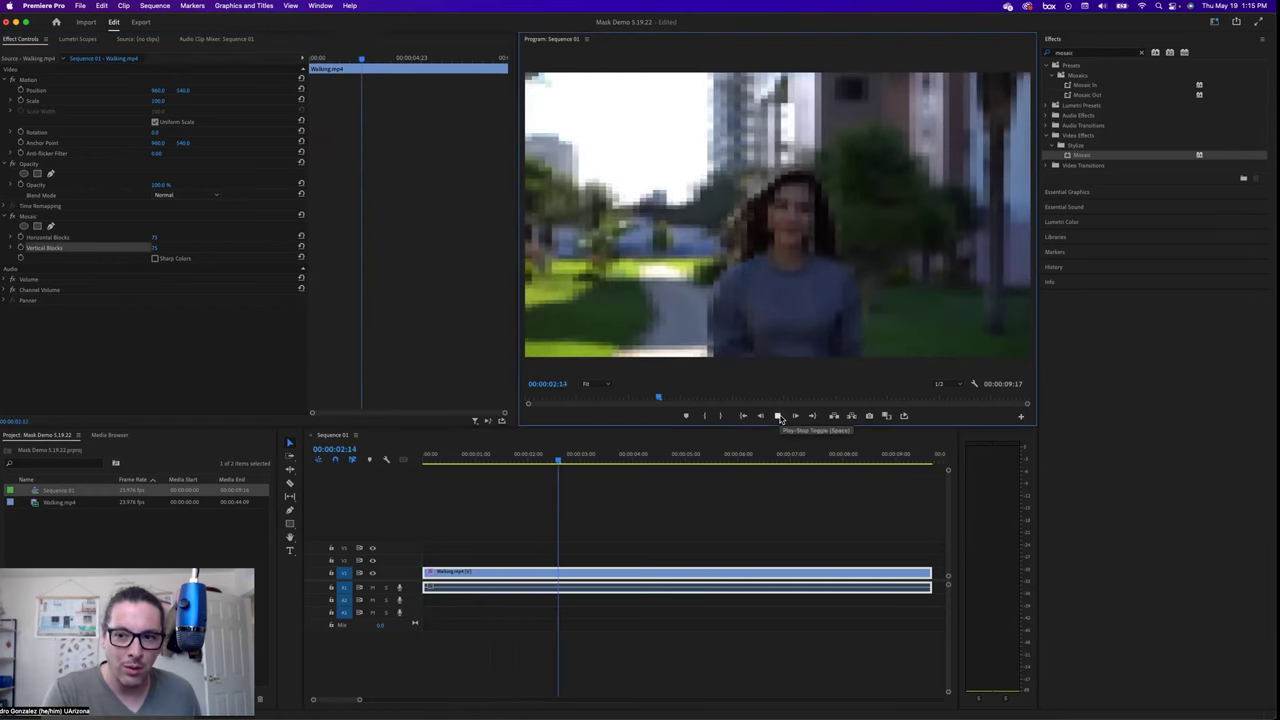
click(778, 416)
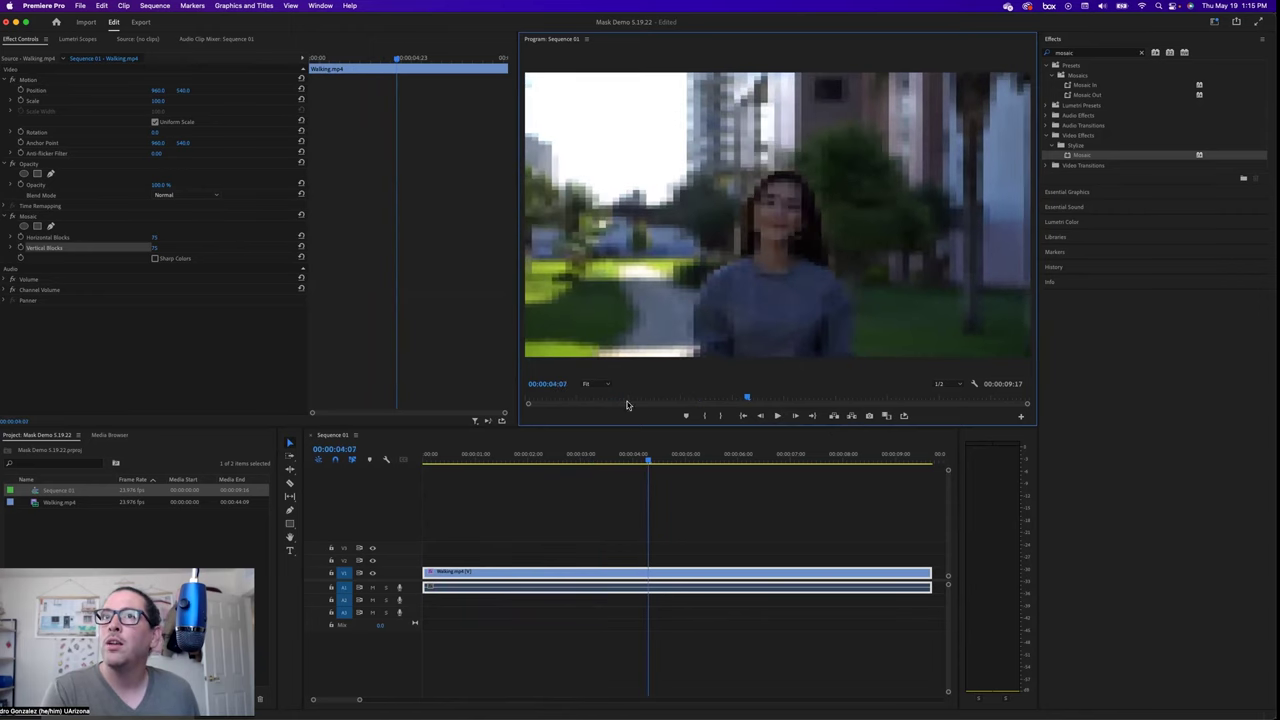
click(155, 260)
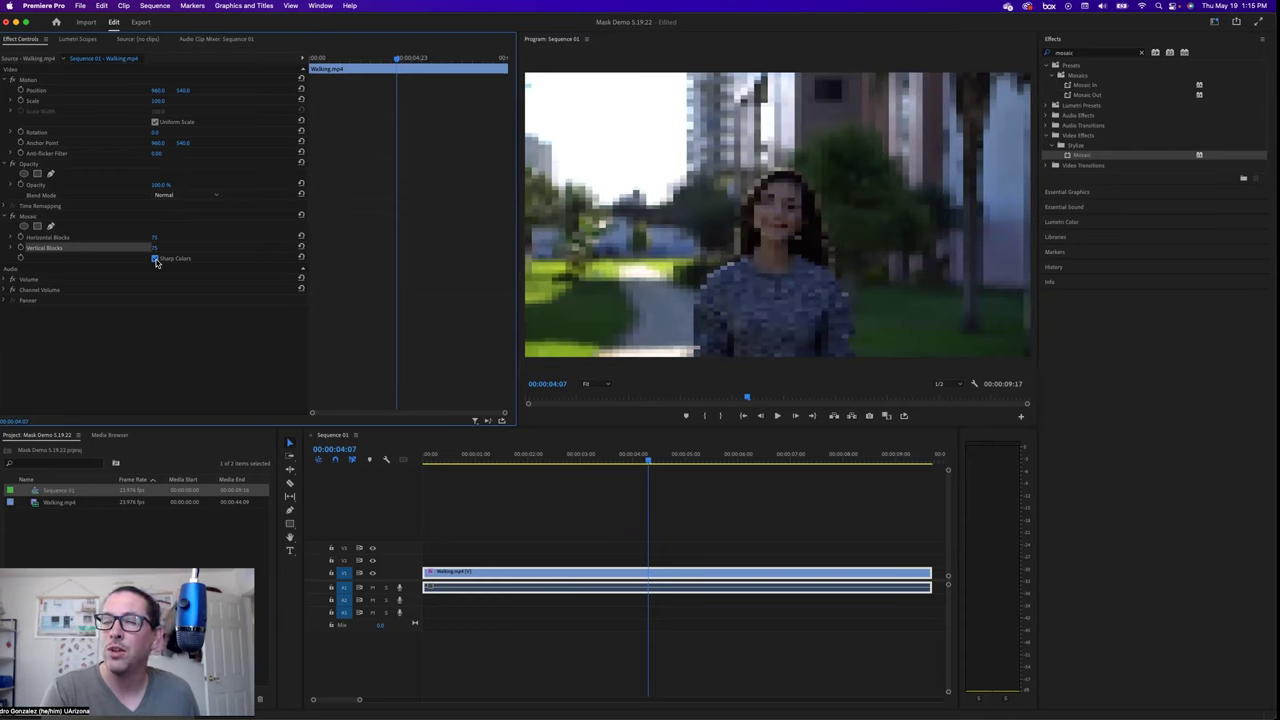
click(155, 260)
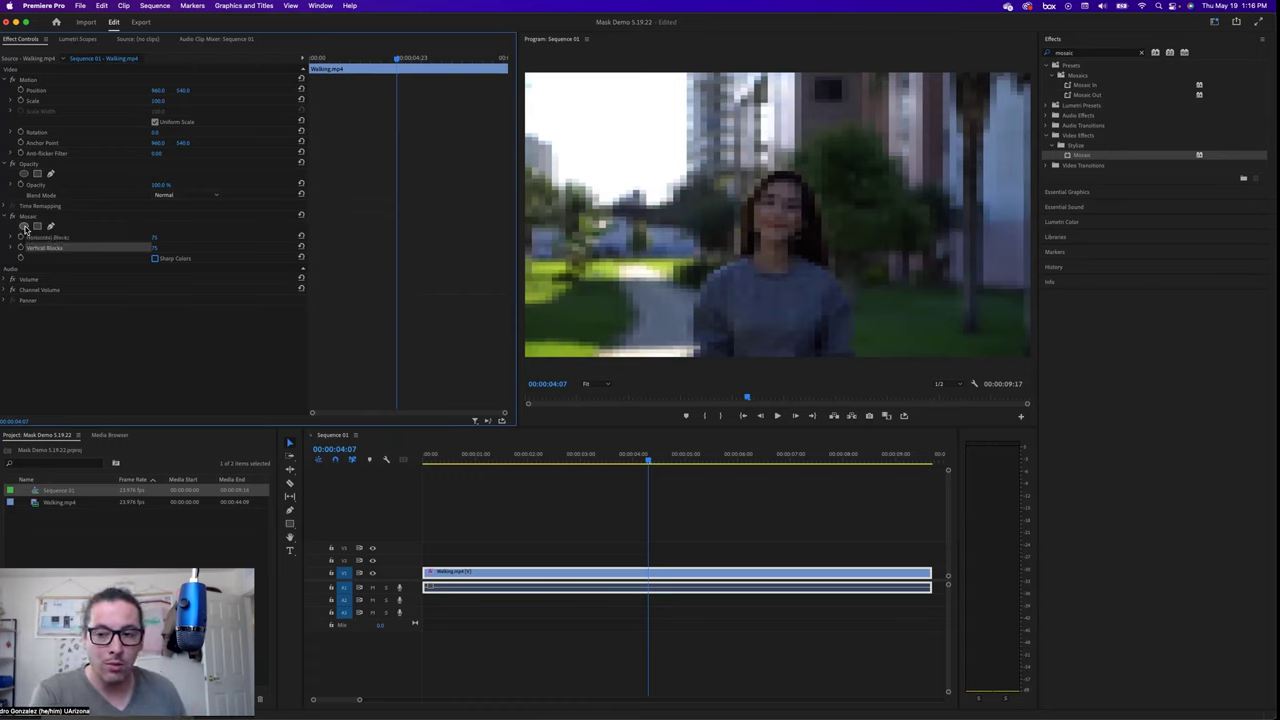
Add an ellipse mask to Mosaic and reshape it into a tall oval over the woman's face
click(25, 227)
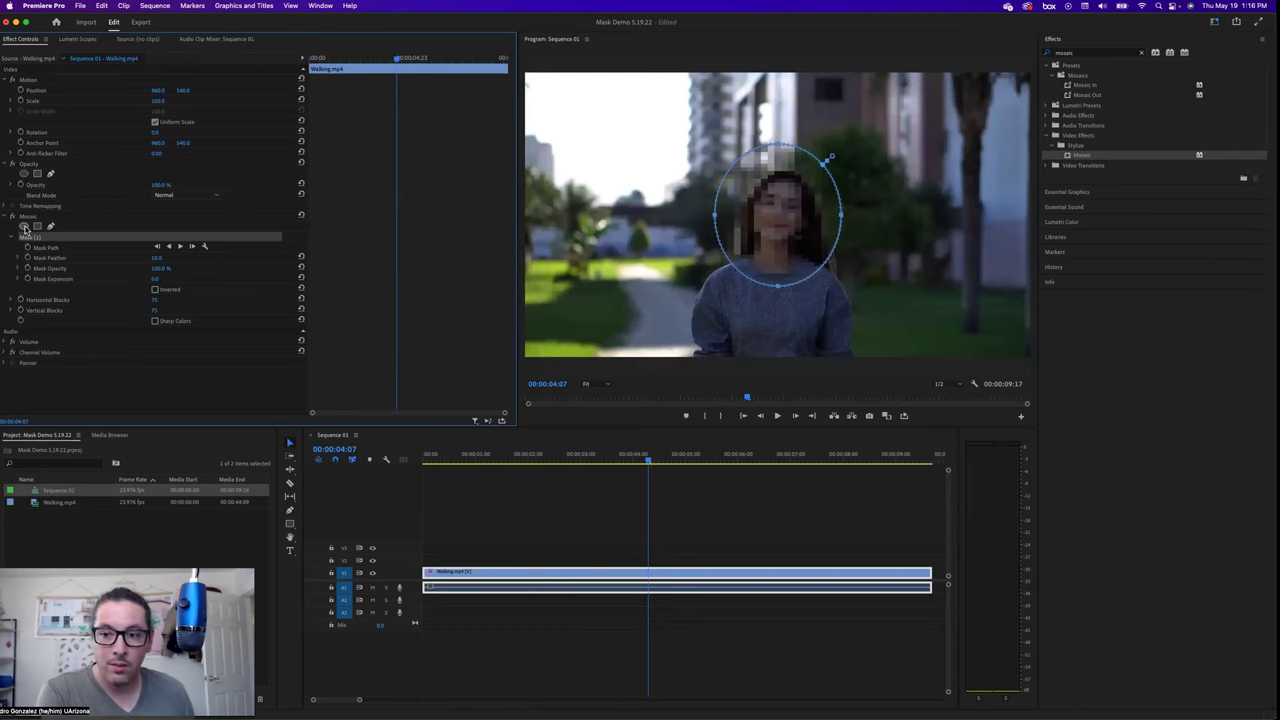
mouse_move(777, 217)
mouse_down()
mouse_move(655, 236)
mouse_move(645, 268)
mouse_move(595, 275)
mouse_move(578, 175)
mouse_move(638, 130)
mouse_move(690, 130)
mouse_move(886, 150)
mouse_move(934, 211)
mouse_move(905, 262)
mouse_move(760, 226)
mouse_move(665, 302)
mouse_move(771, 216)
mouse_up()
drag(779, 147, 781, 162)
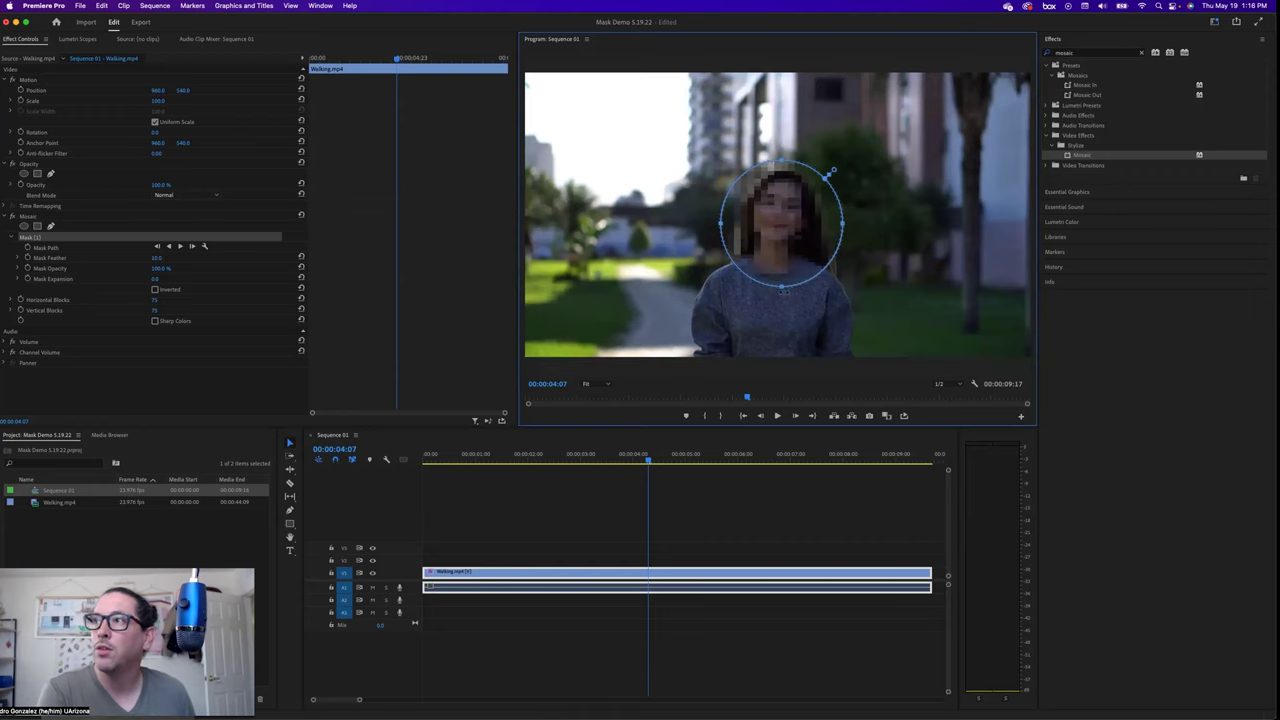
drag(781, 288, 778, 295)
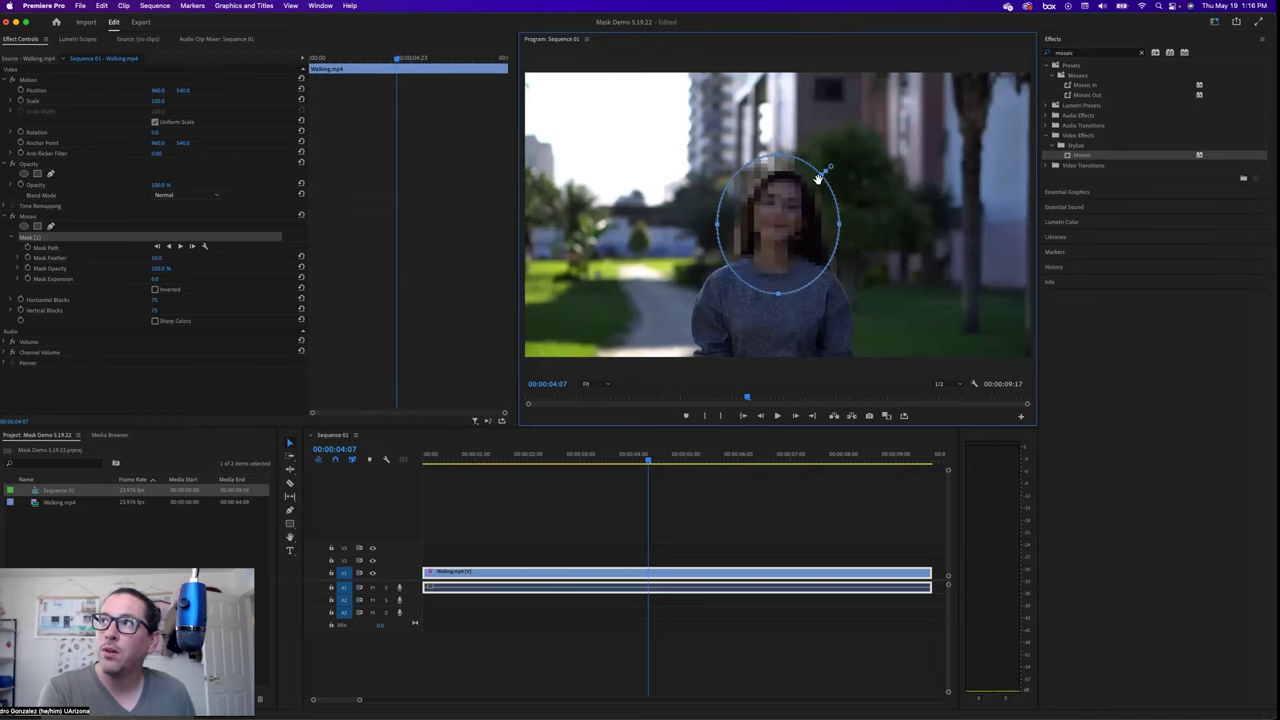
click(584, 507)
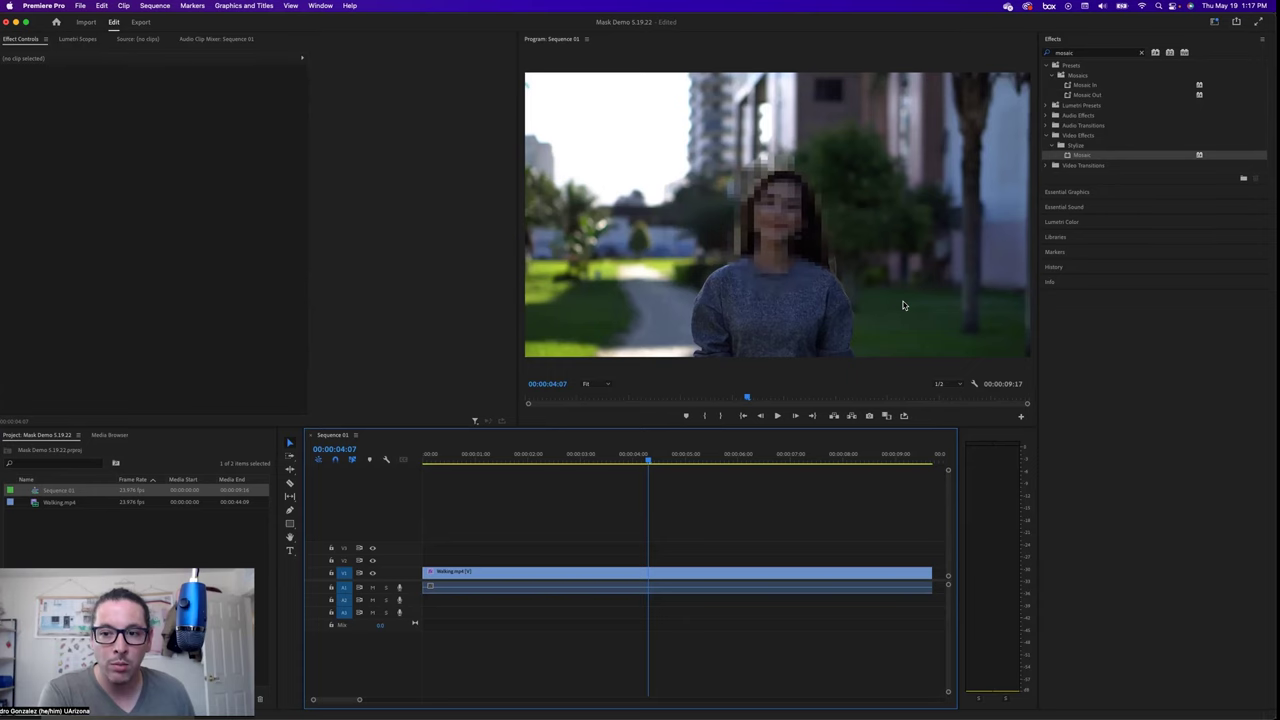
Drag the face mask's feather on Walking.mp4 from 10 to 40.4 and check the softened edge
click(510, 573)
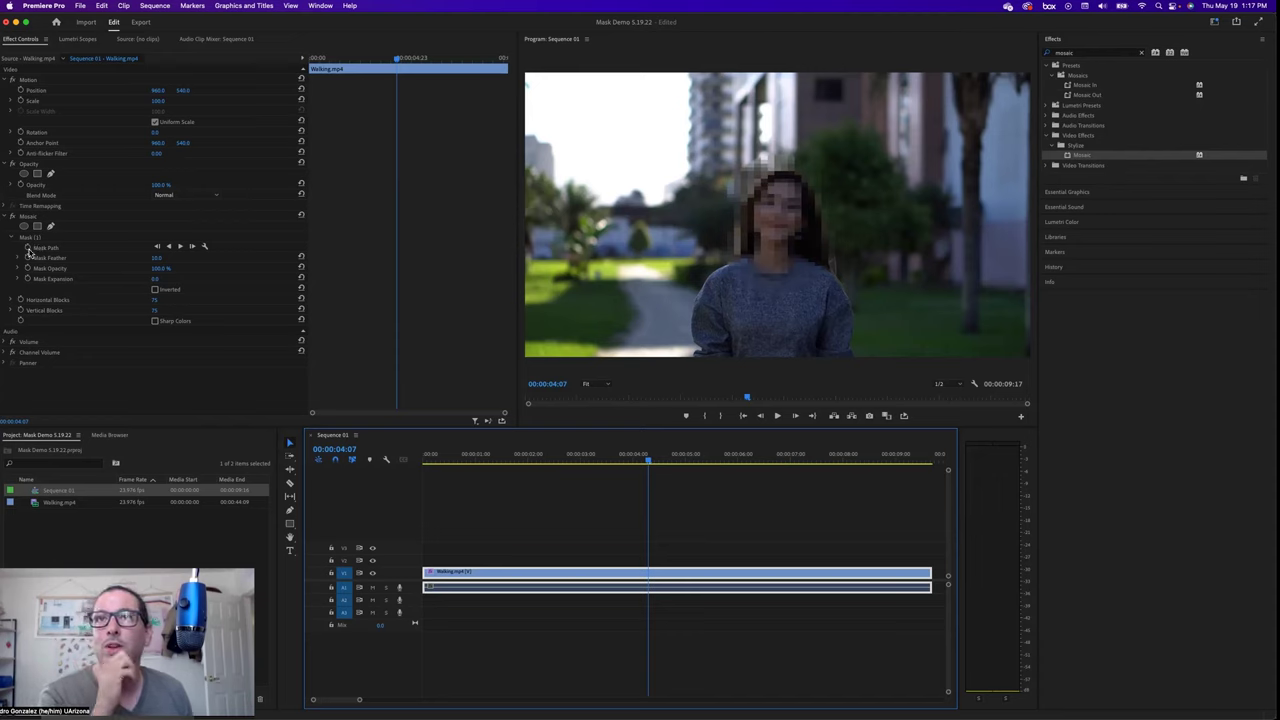
click(27, 239)
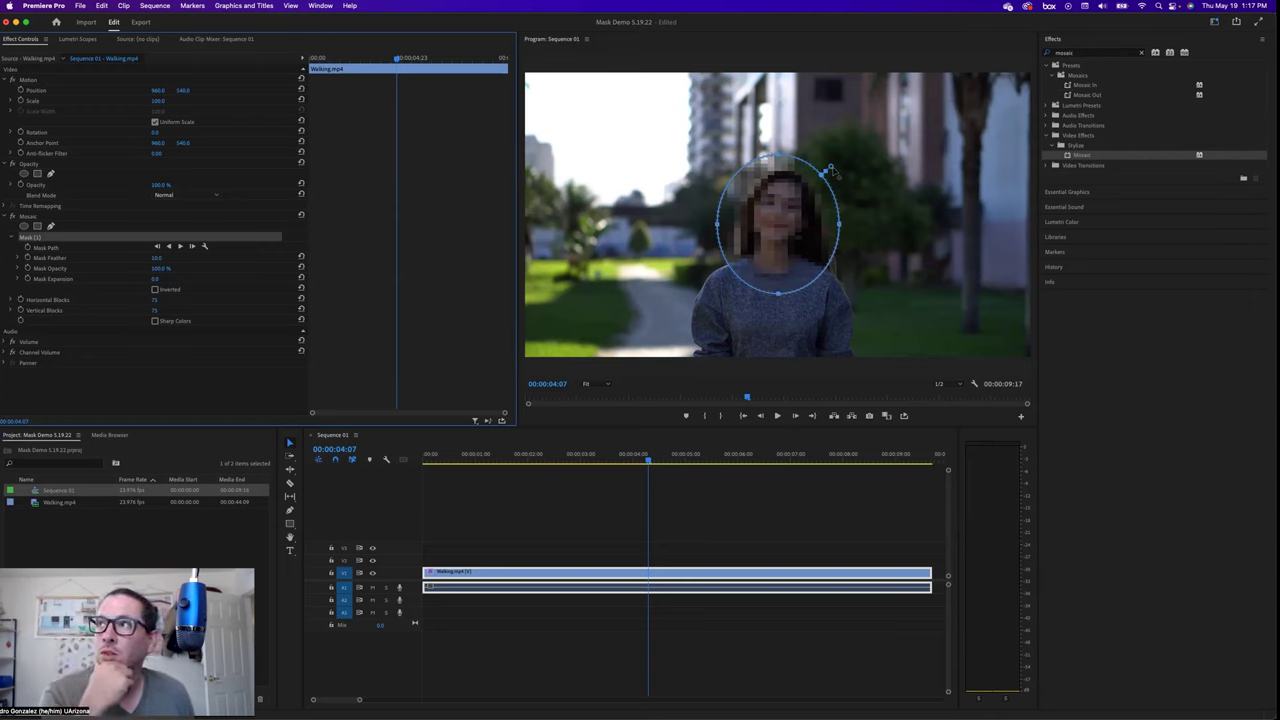
drag(828, 170, 838, 168)
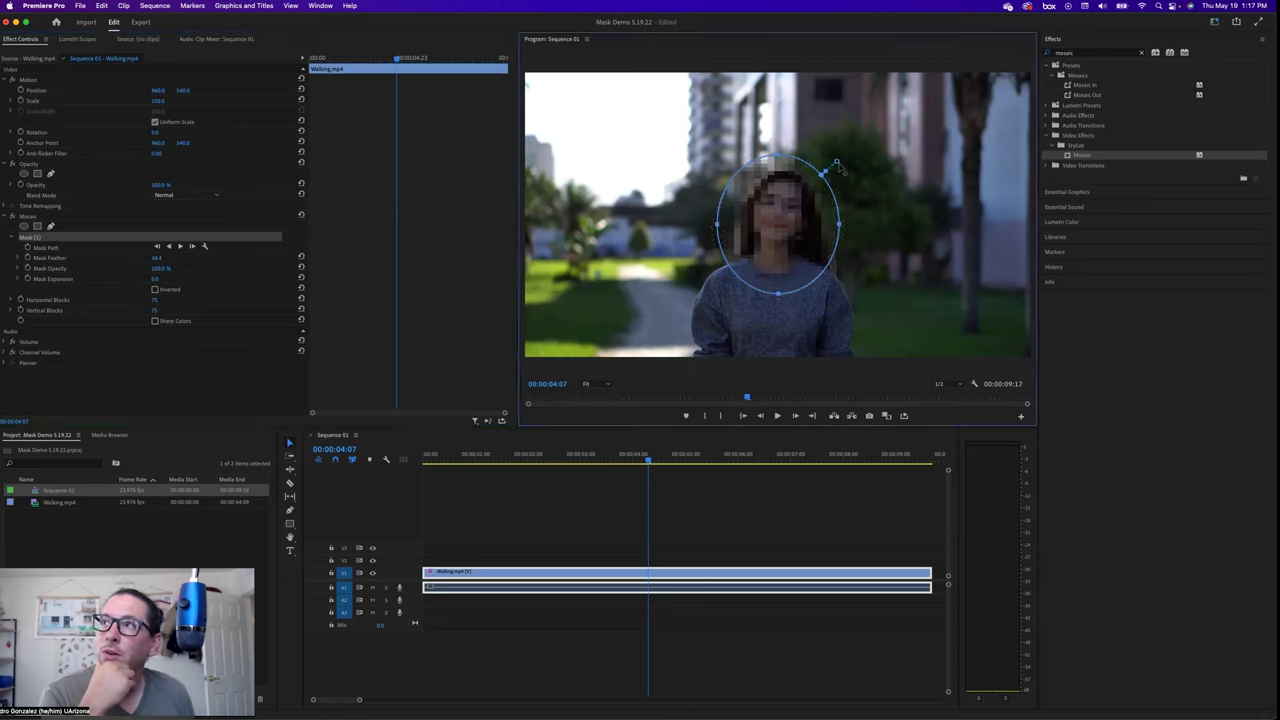
drag(843, 172, 840, 168)
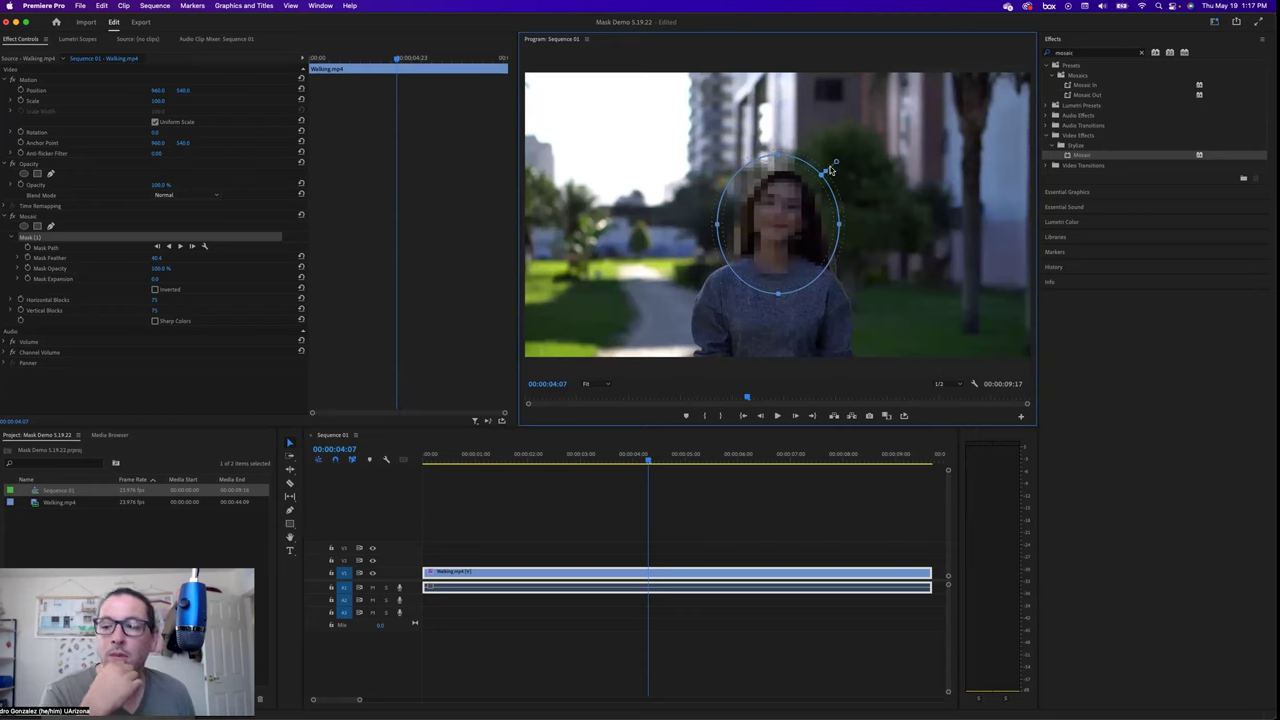
click(590, 520)
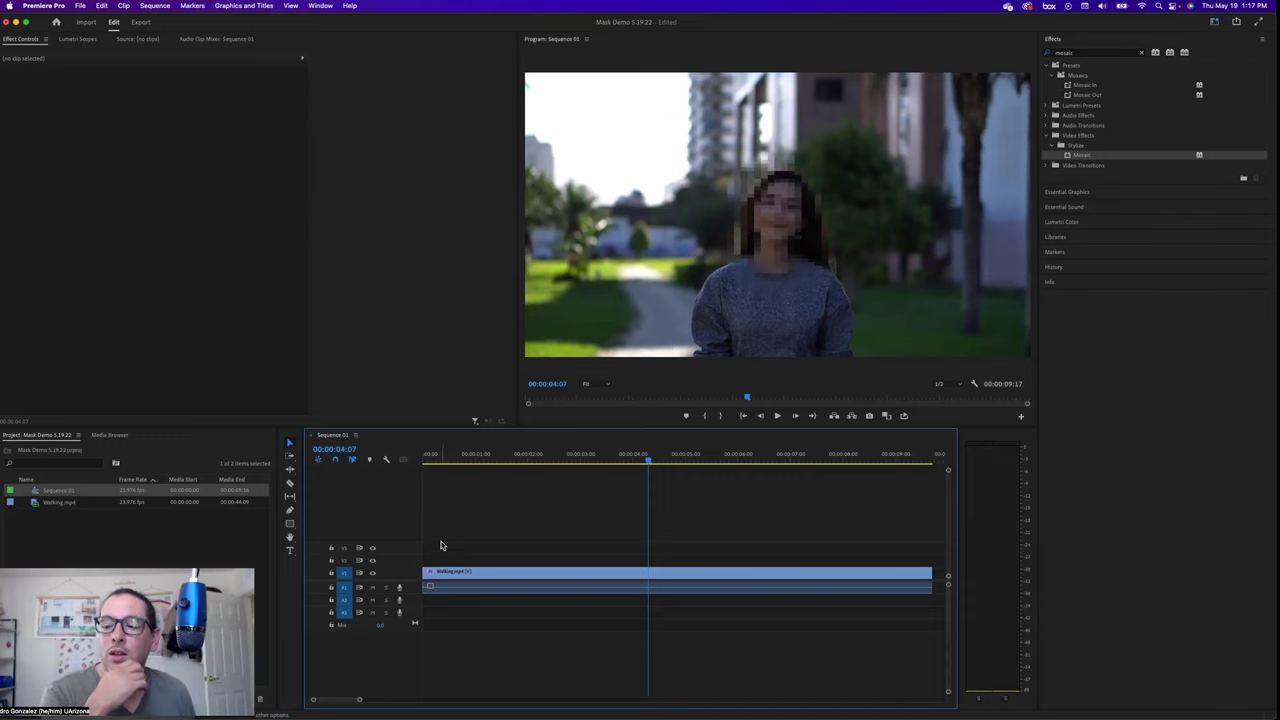
Play the sequence from the start to preview the face mosaic, then select Walking.mp4
key(Home)
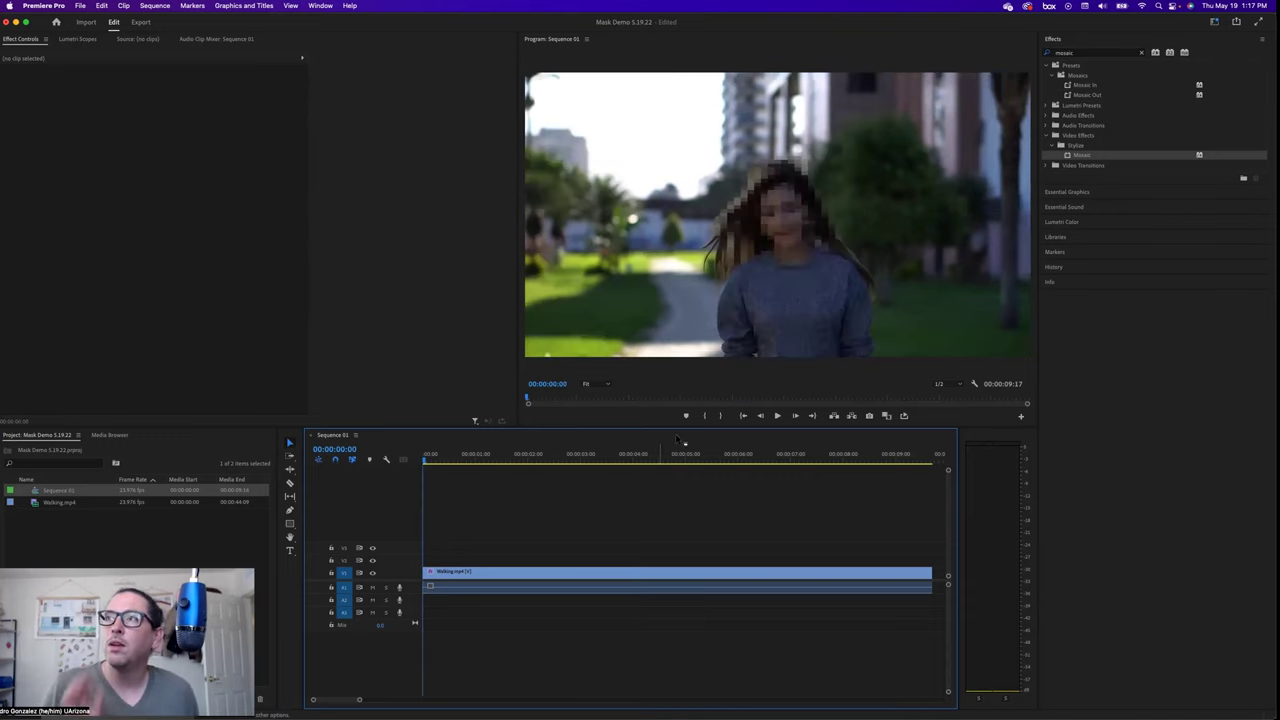
click(777, 416)
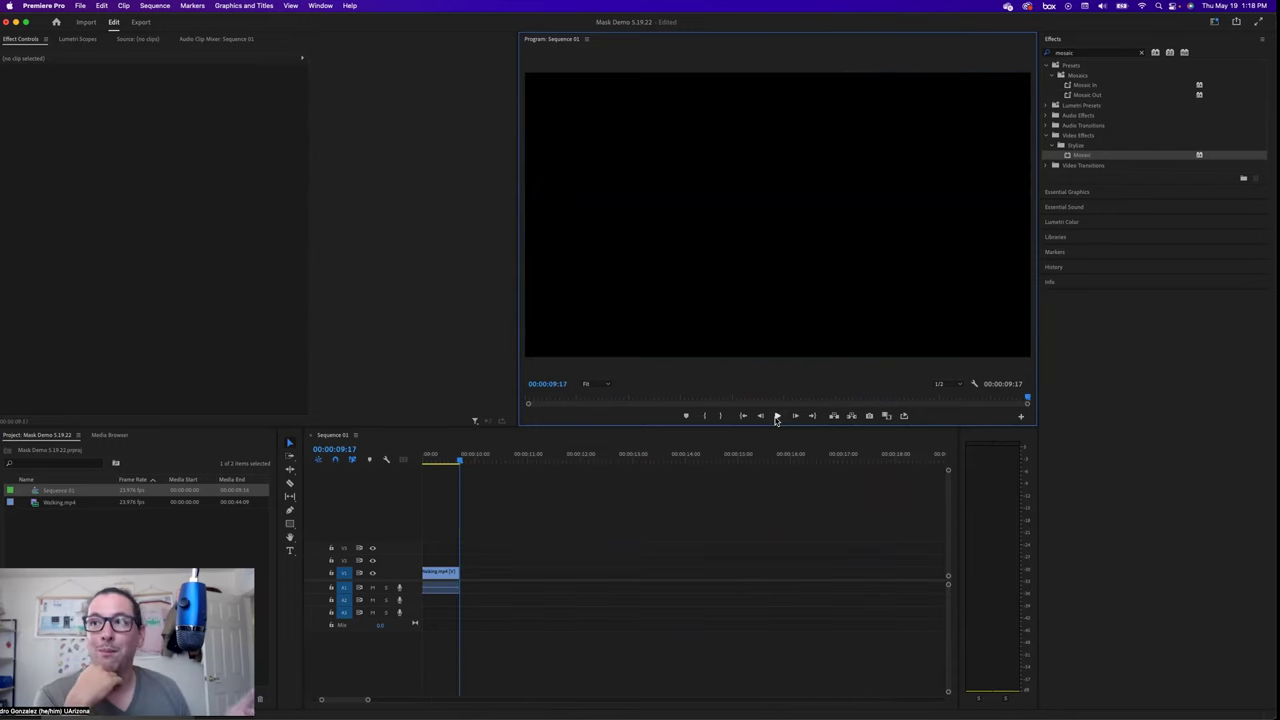
click(776, 416)
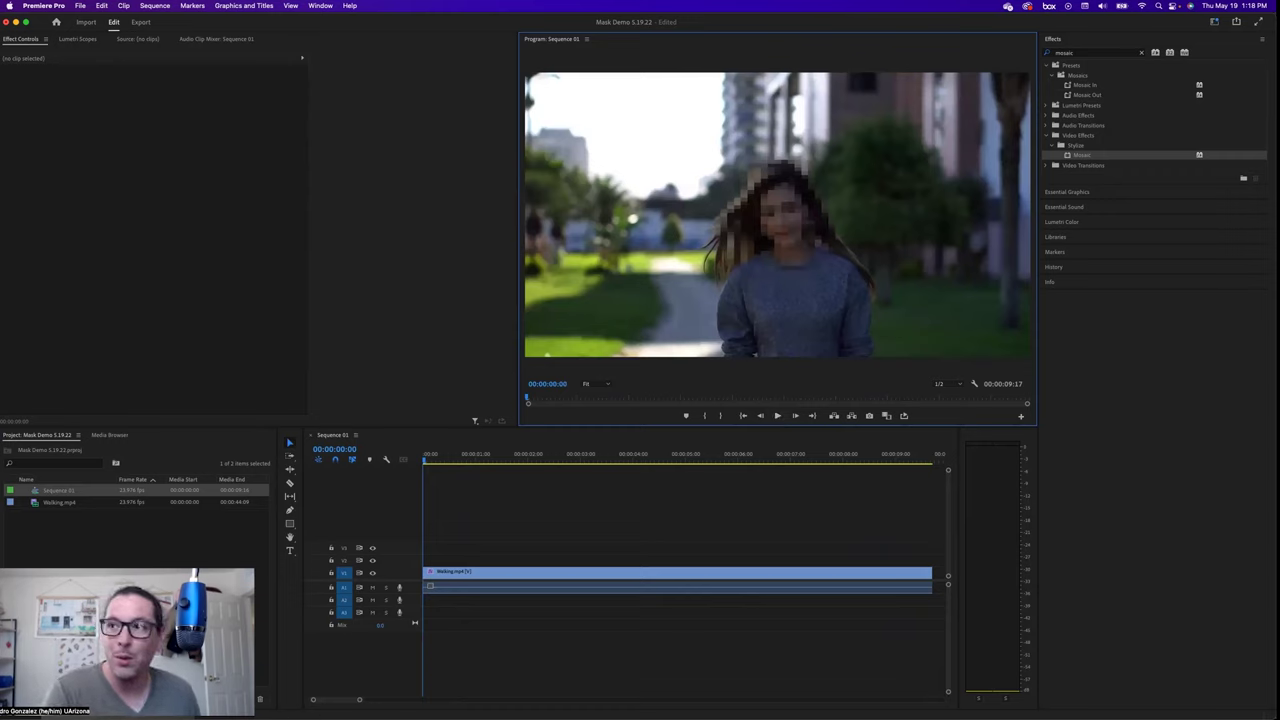
click(508, 572)
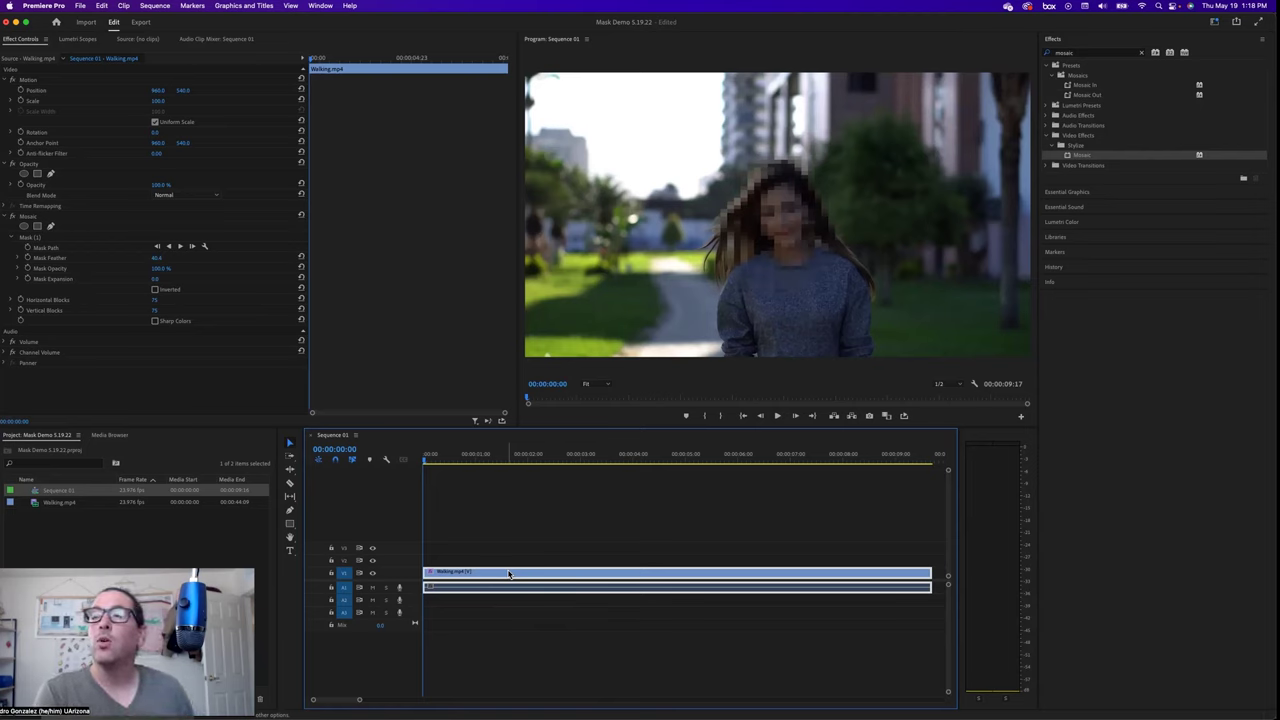
Move Mask (1) up over the woman's face at 00:00:00:00
click(48, 240)
drag(778, 242, 776, 240)
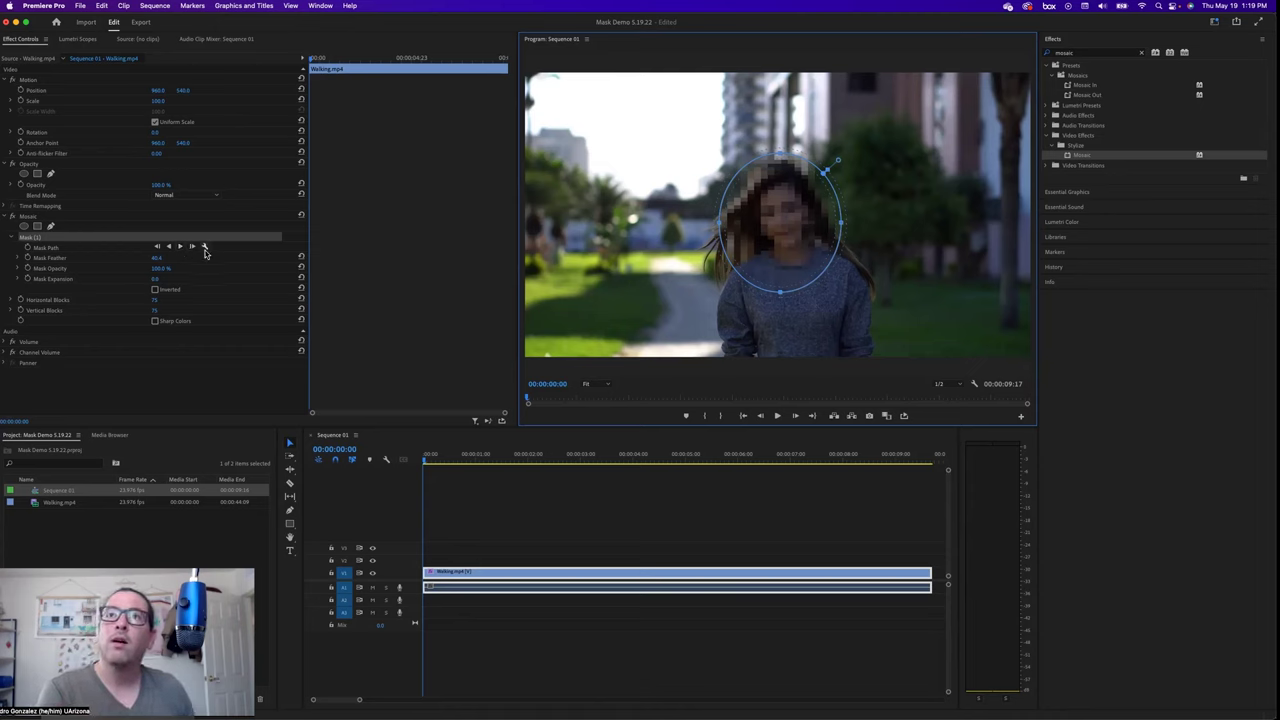
Check the mask tracking method, then track the face mask forward through the clip
click(205, 247)
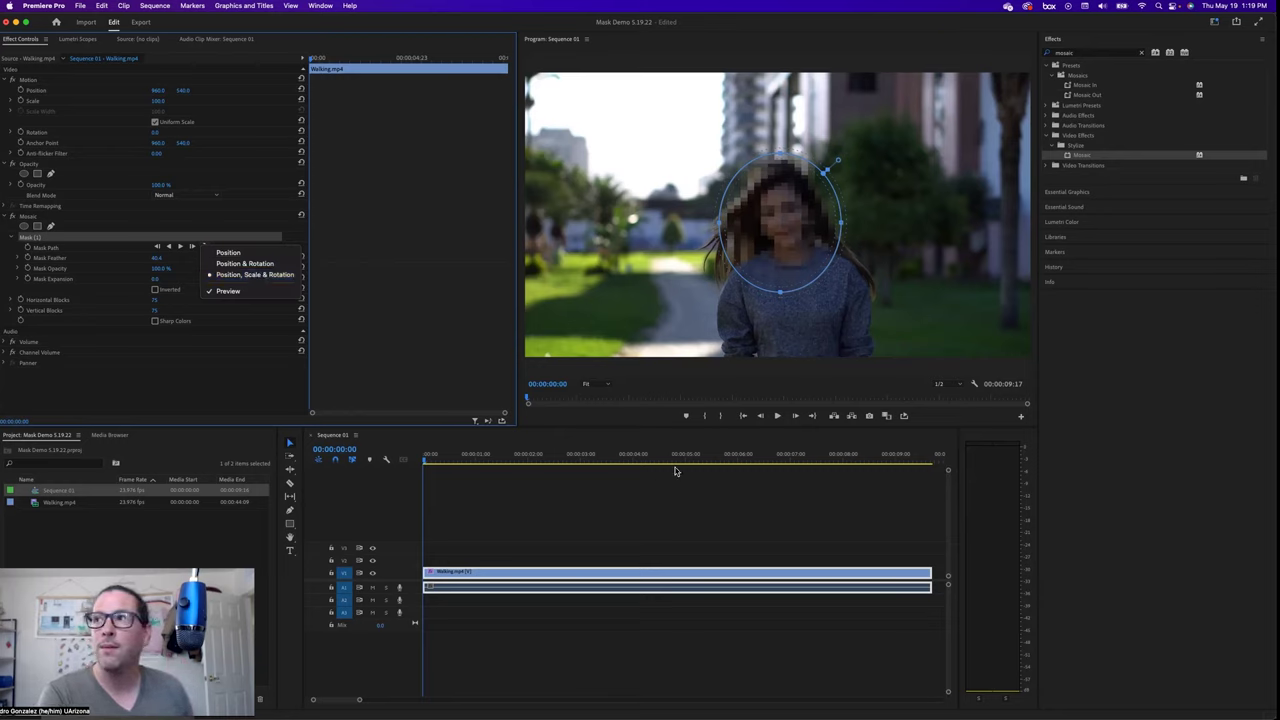
click(182, 246)
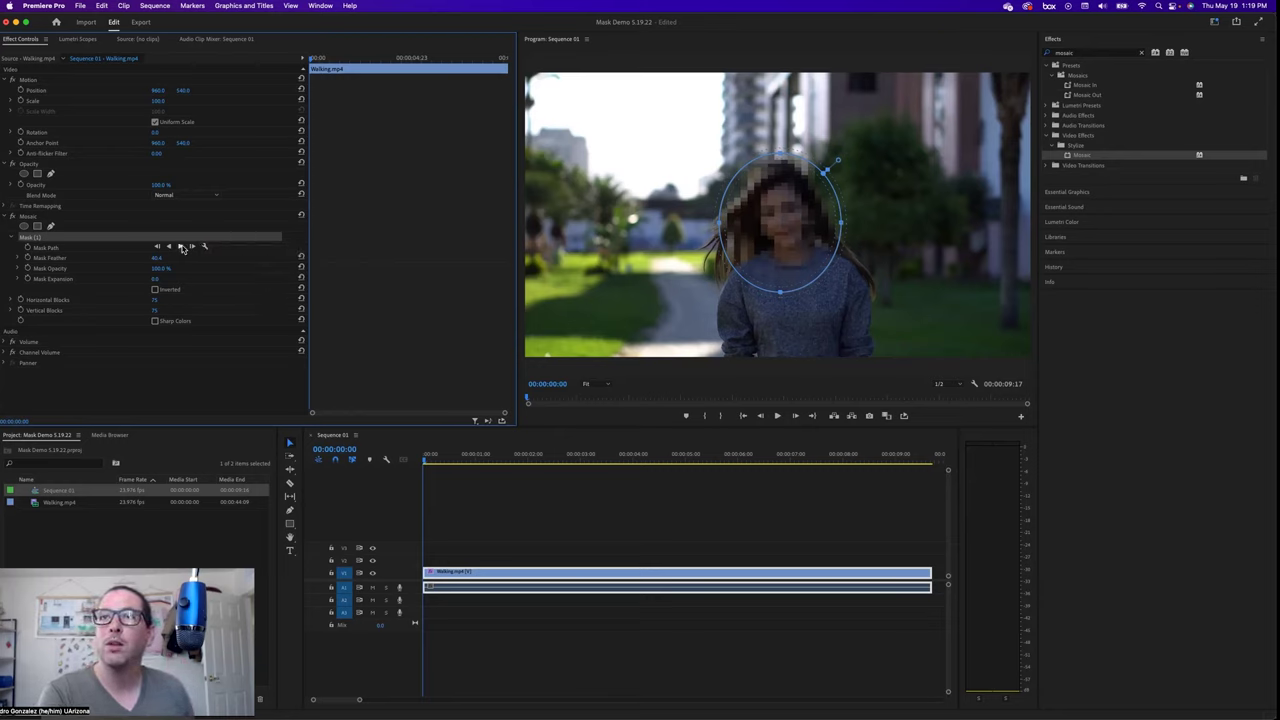
click(181, 248)
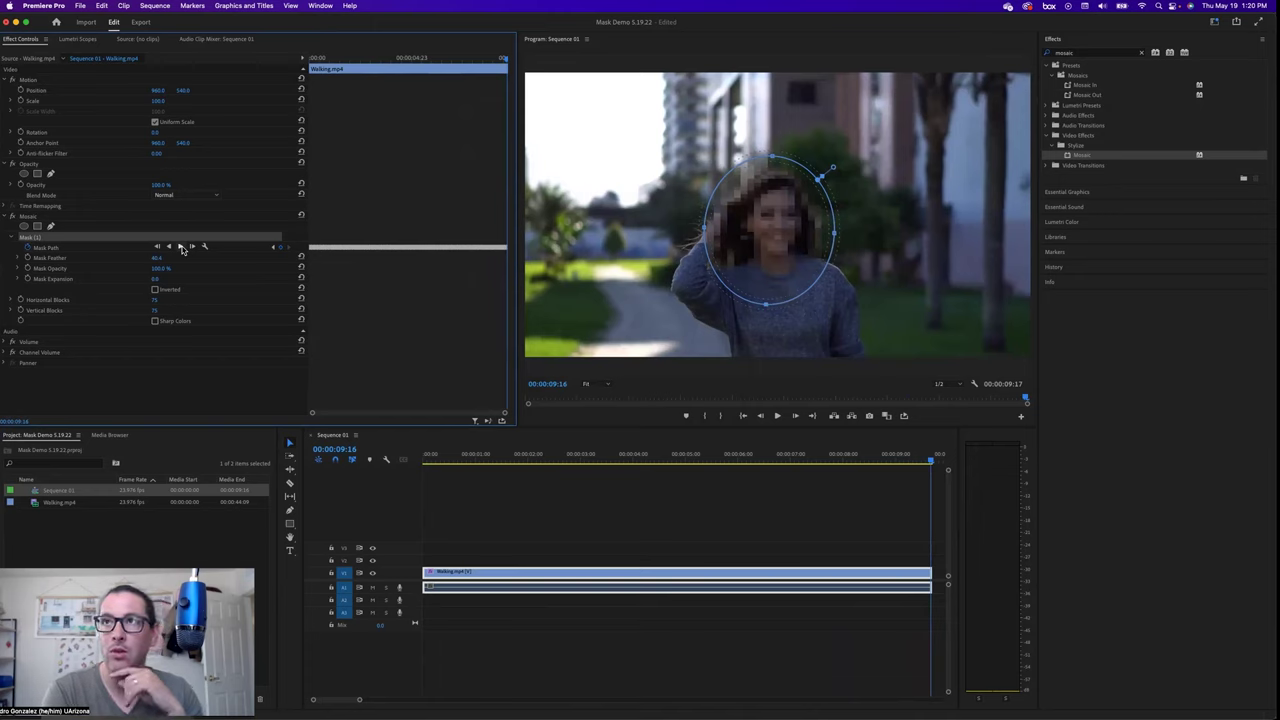
click(777, 416)
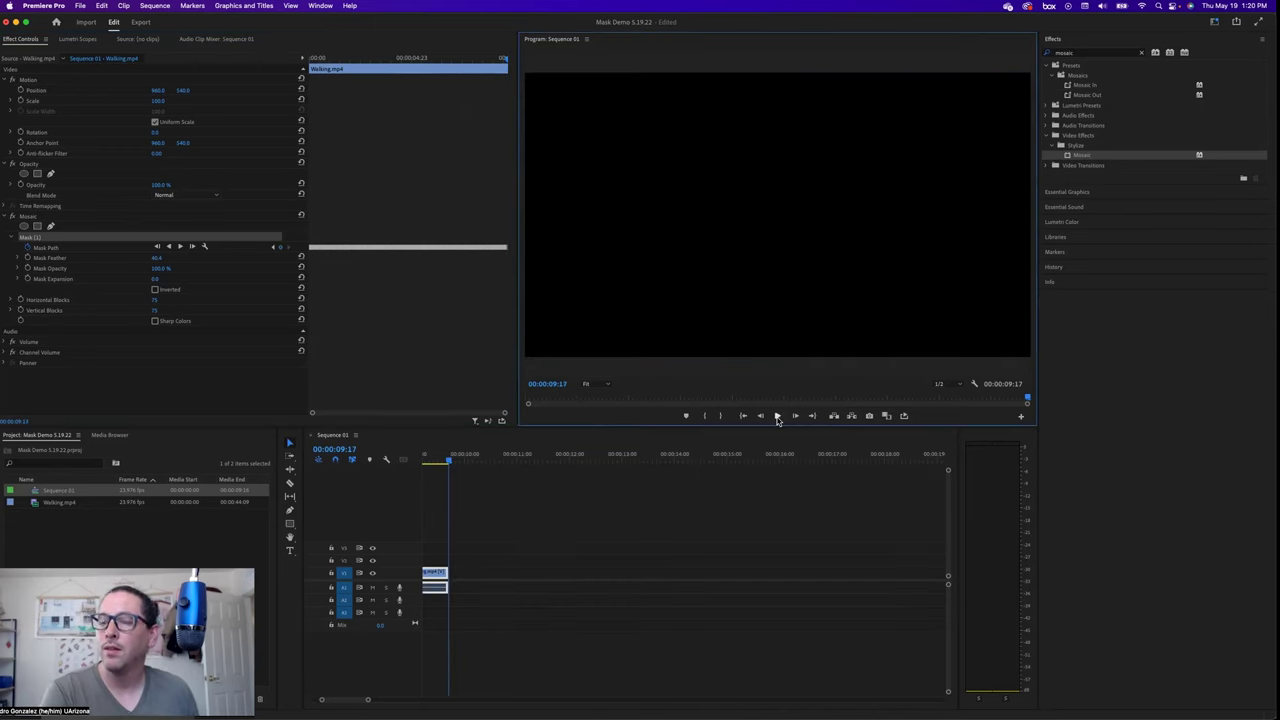
click(777, 416)
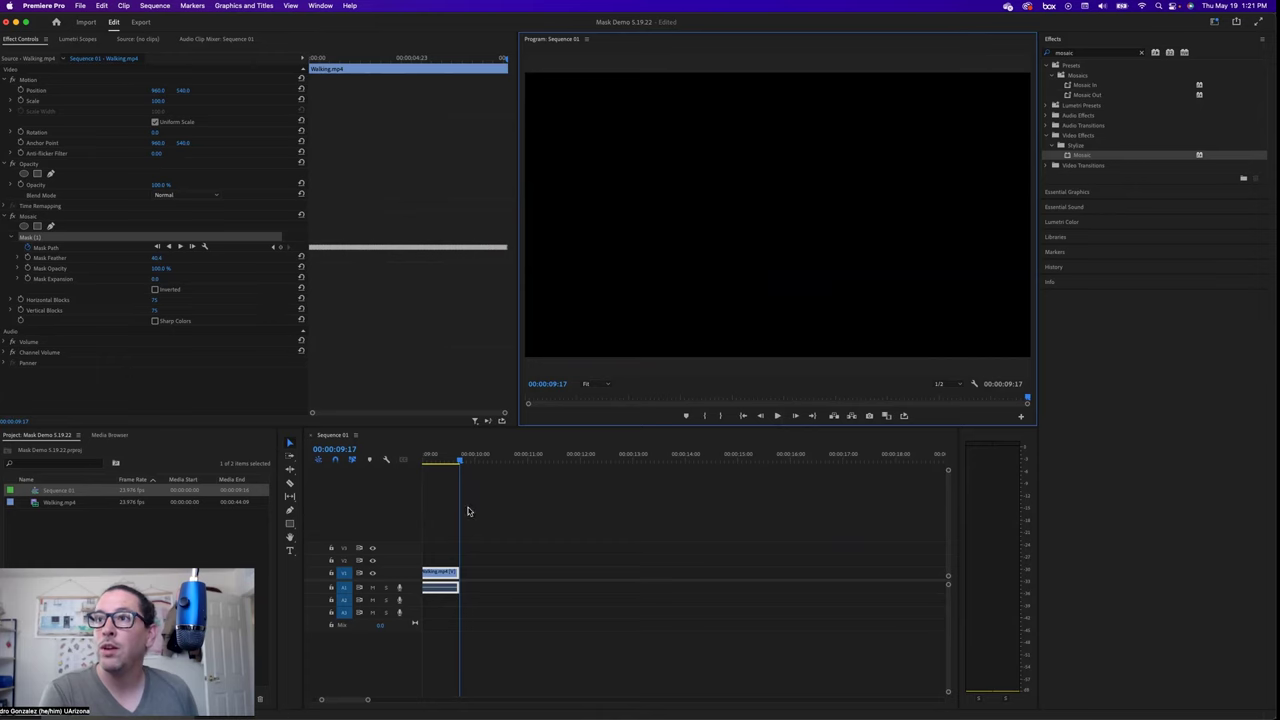
Delete Mask (1) from the Mosaic effect at the start of the sequence
key(Home)
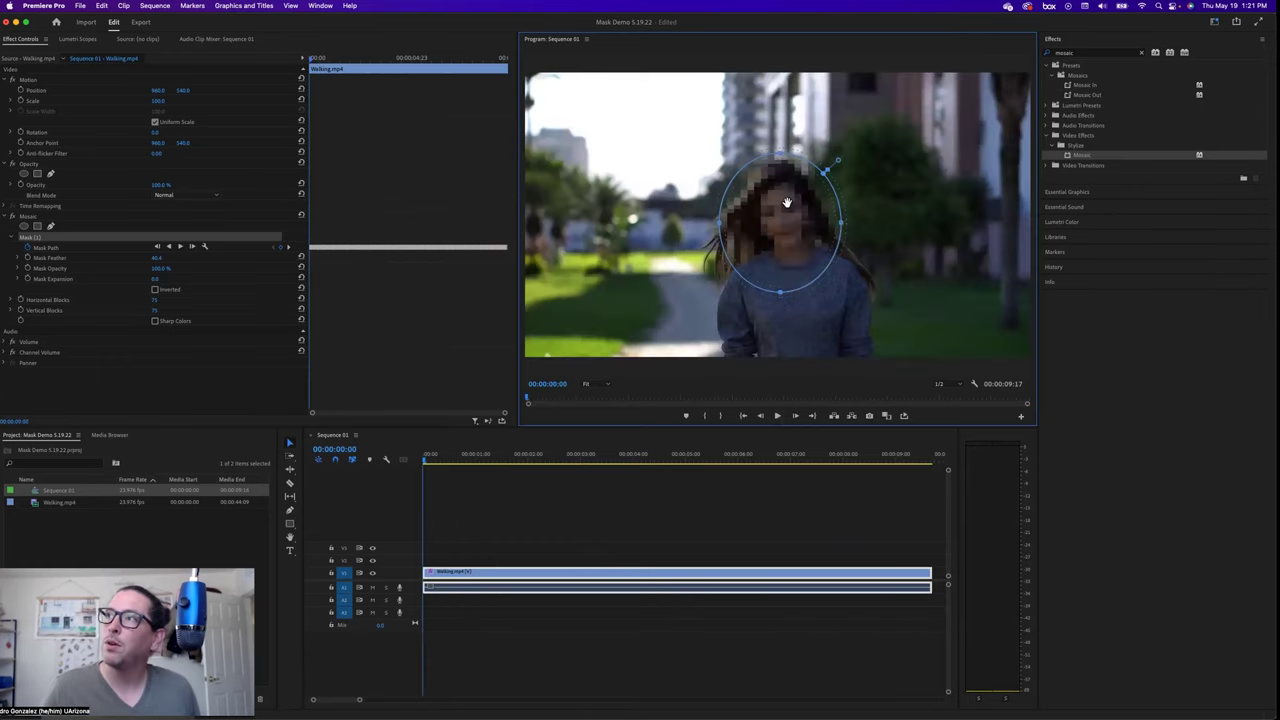
click(27, 239)
key(Delete)
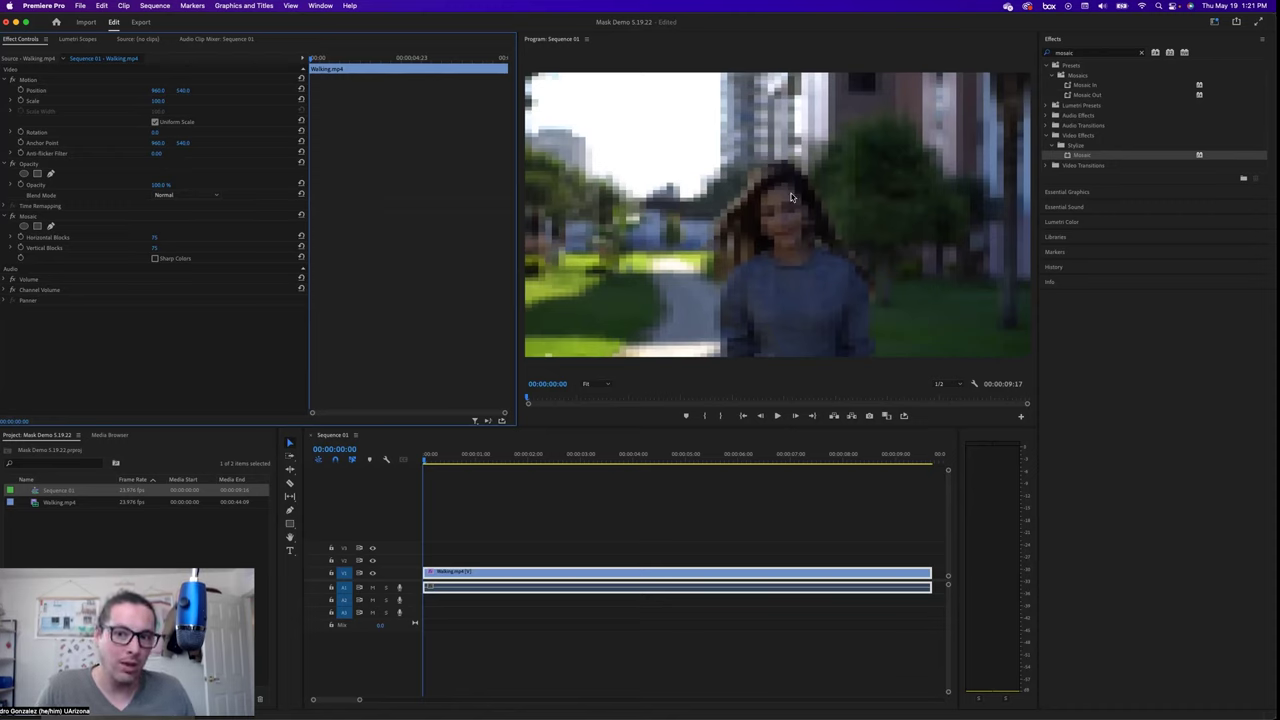
click(12, 217)
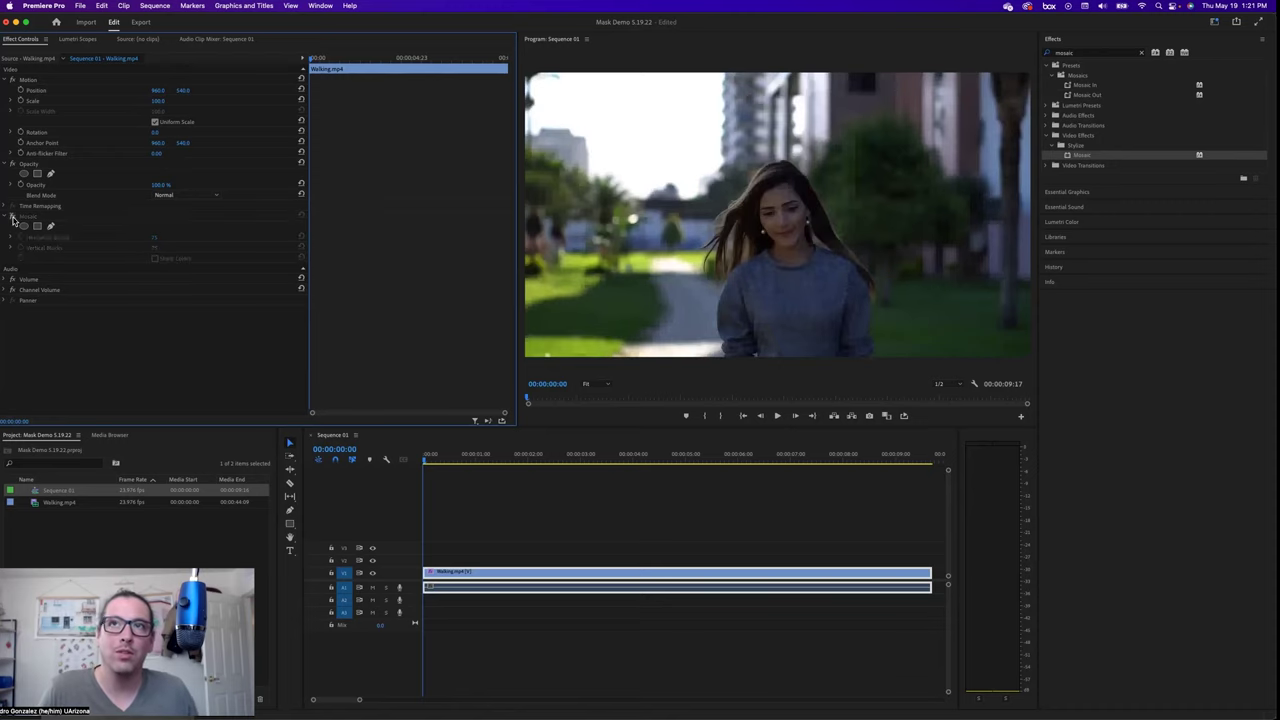
click(12, 217)
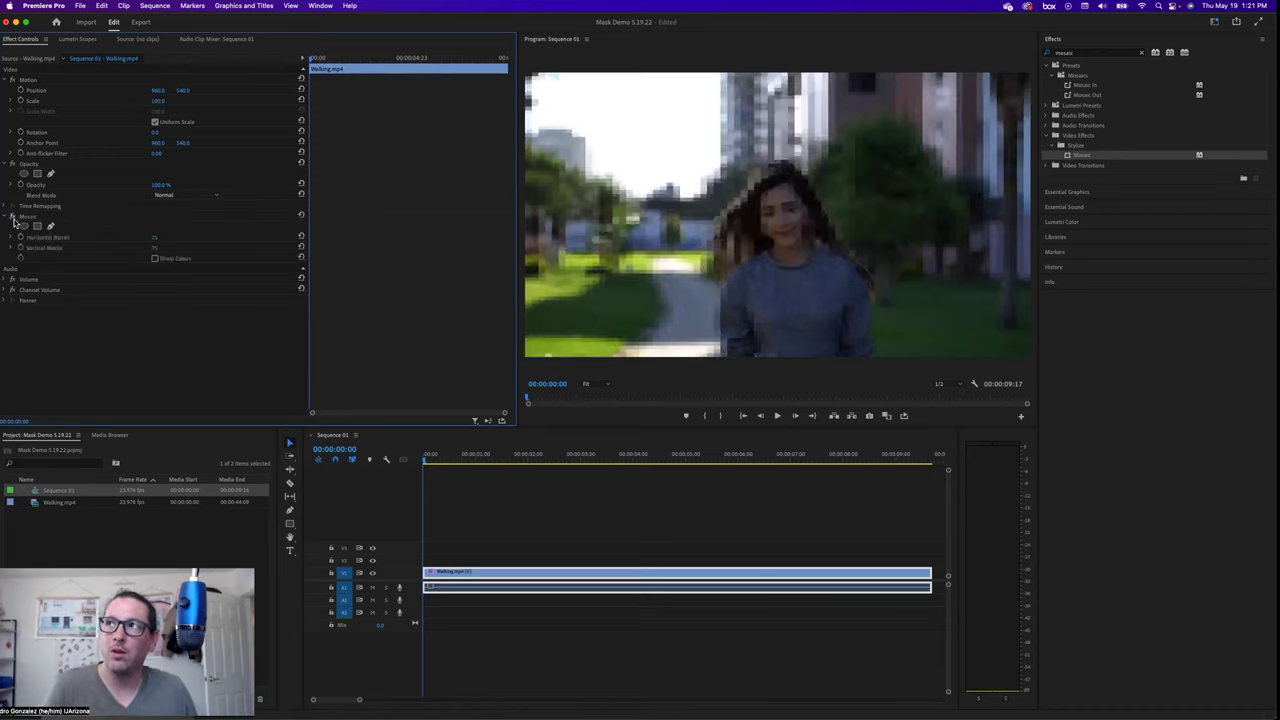
click(12, 217)
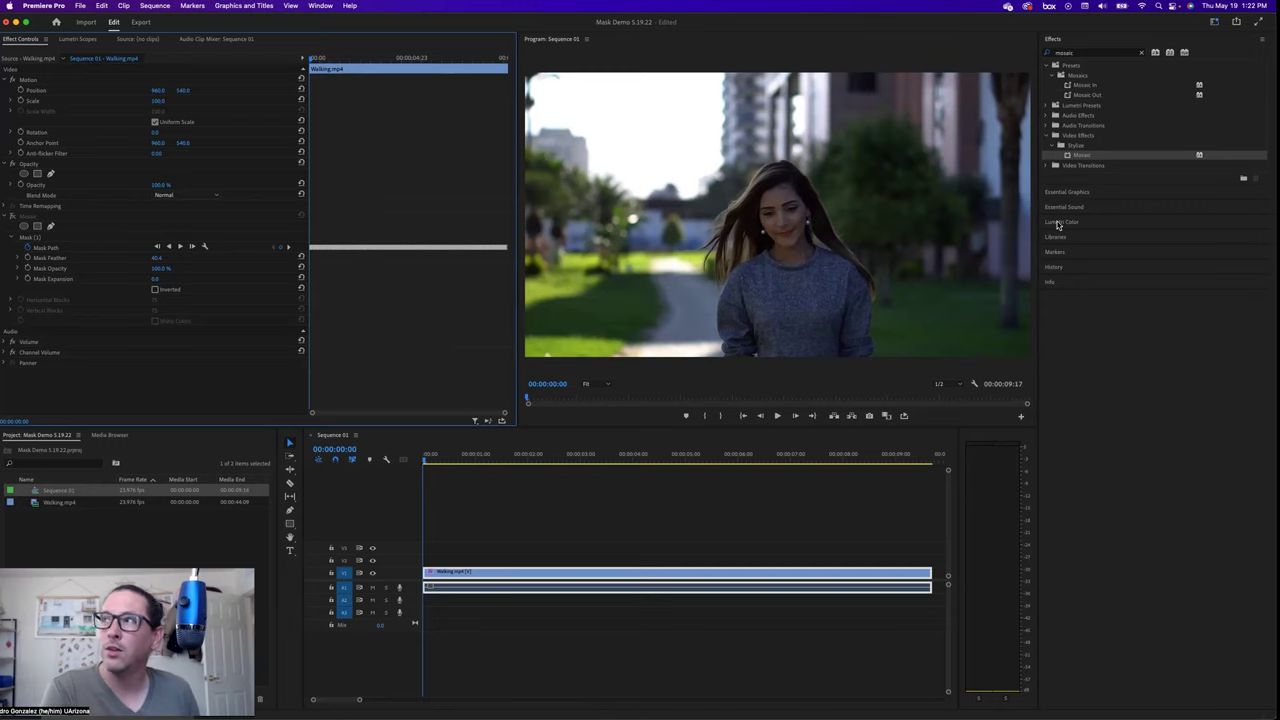
Reselect Walking.mp4, clear the Effects search and open Lumetri Color's Basic Correction
click(445, 558)
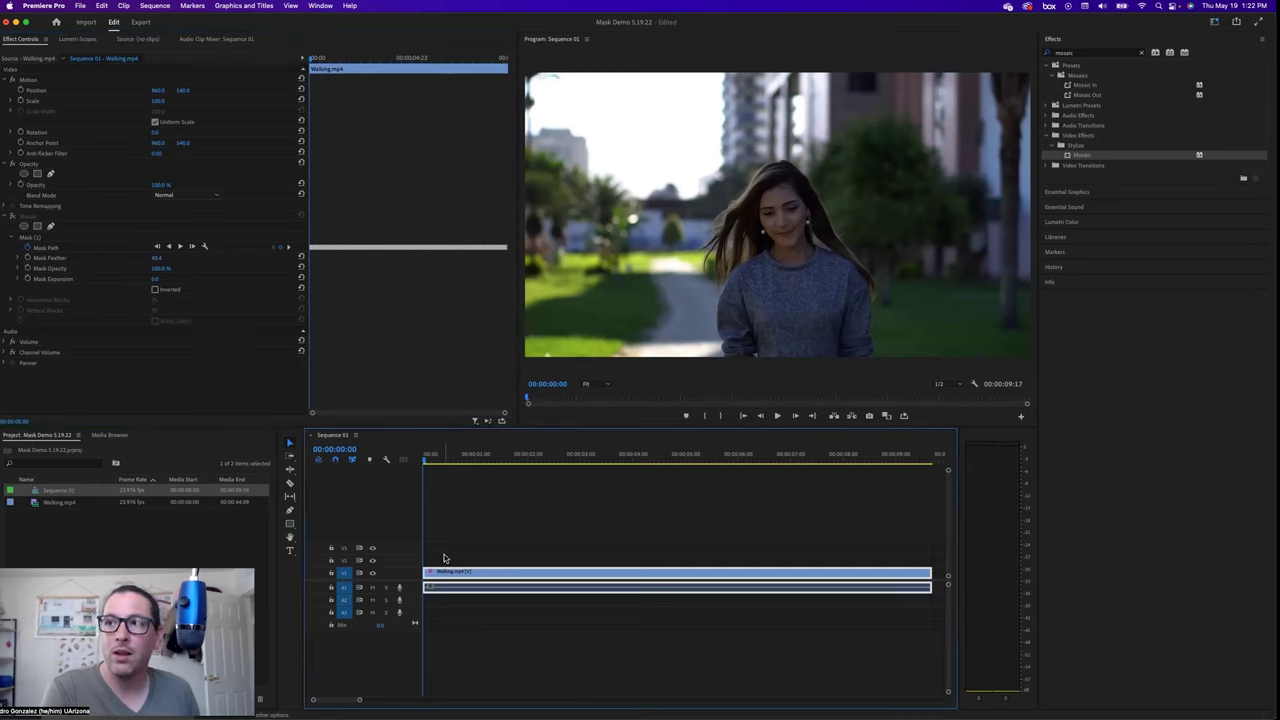
click(448, 573)
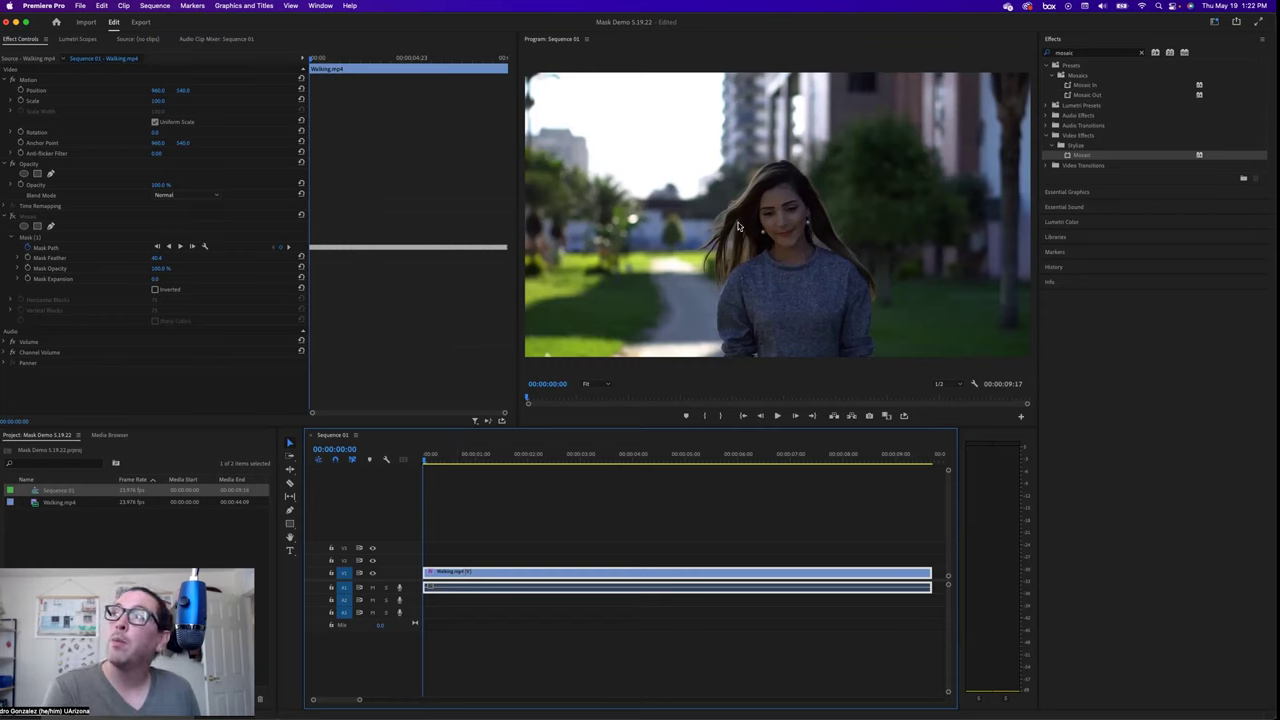
click(1141, 53)
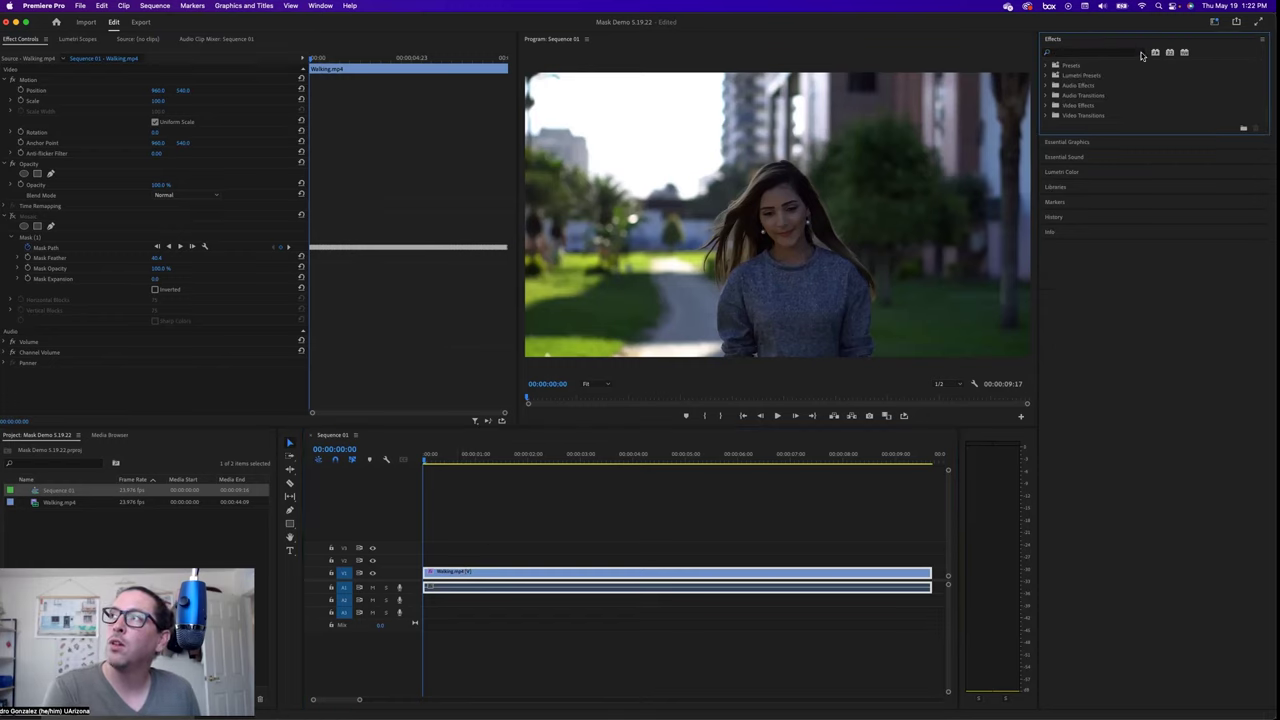
click(1084, 42)
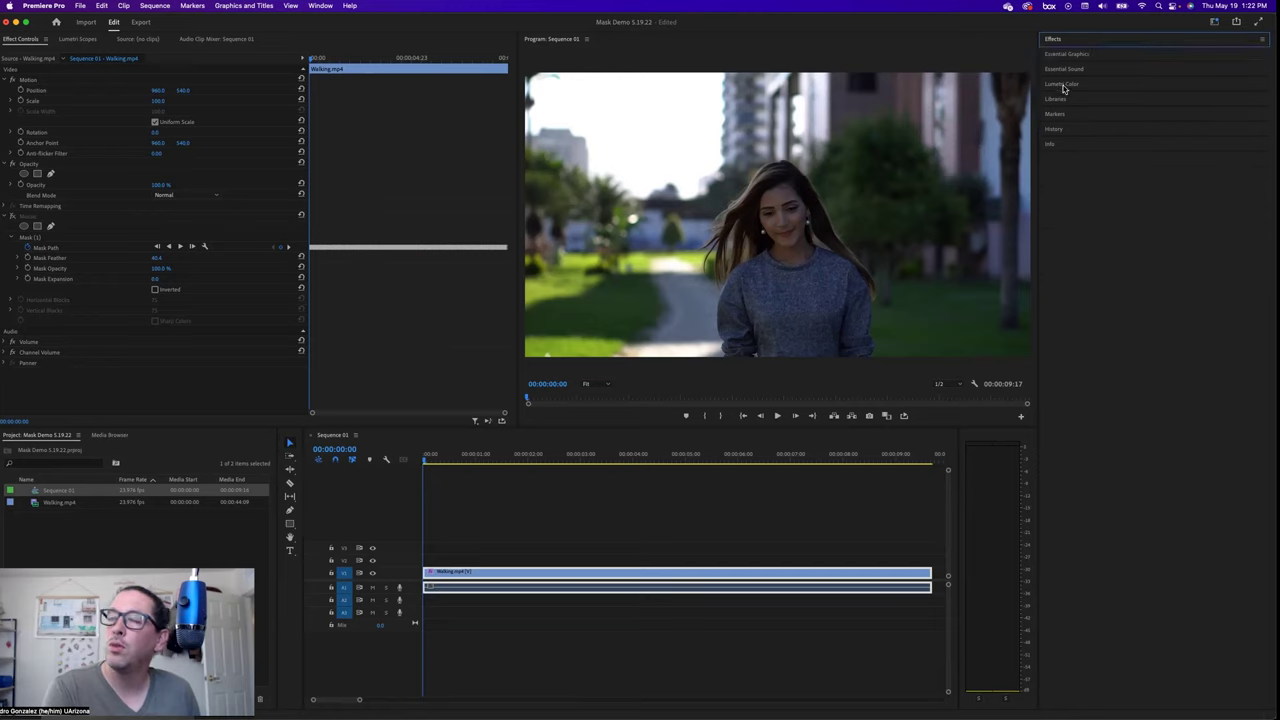
click(1063, 86)
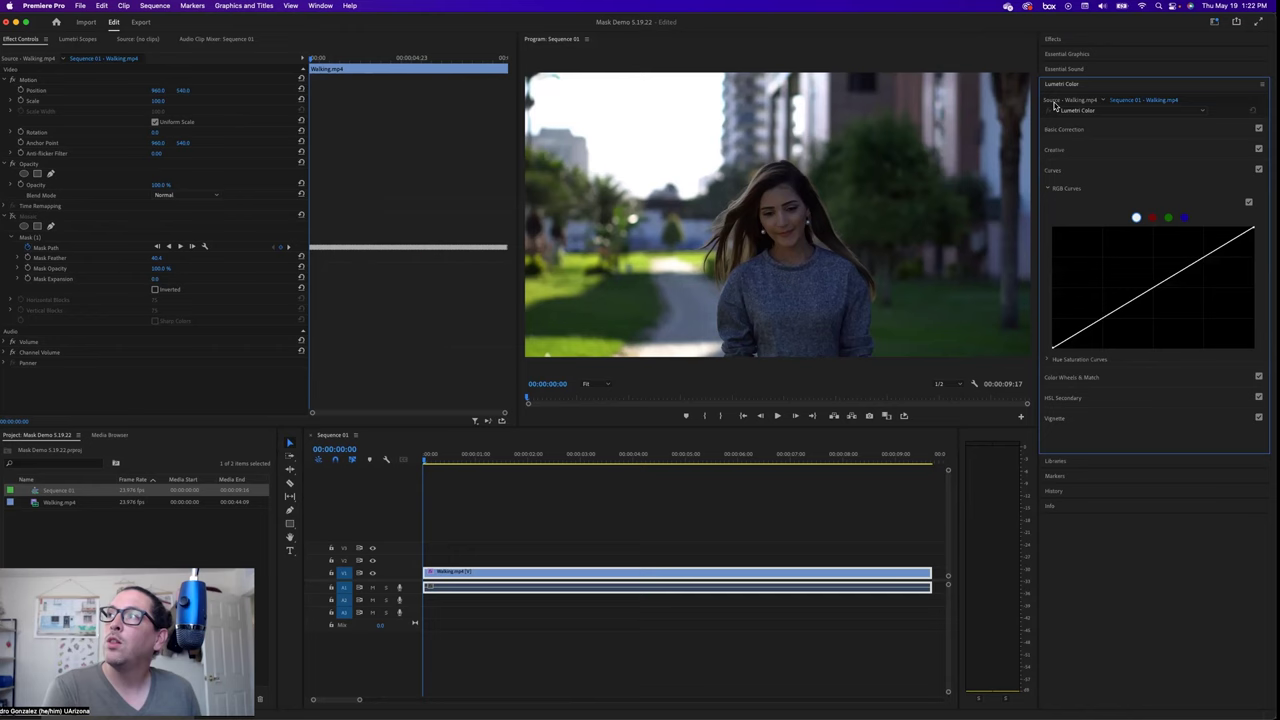
click(1059, 130)
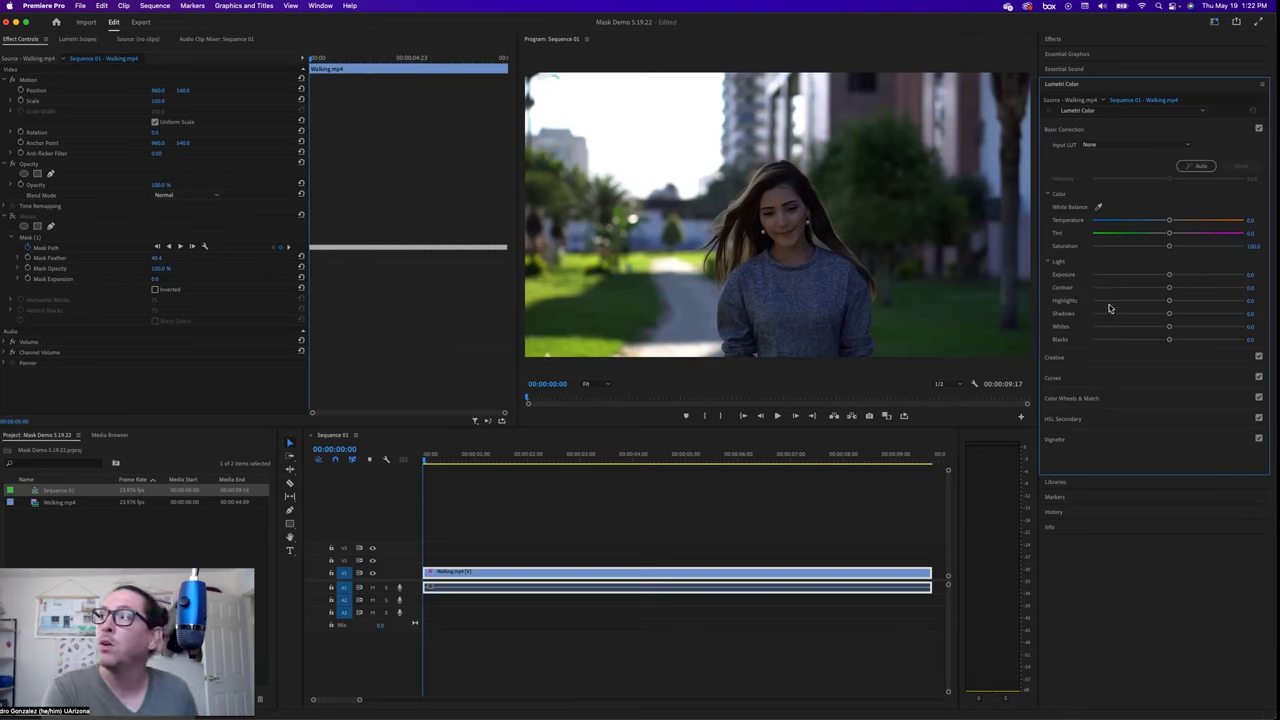
Warm the clip's Temperature while keeping Exposure at 0.0
drag(1170, 276, 1180, 280)
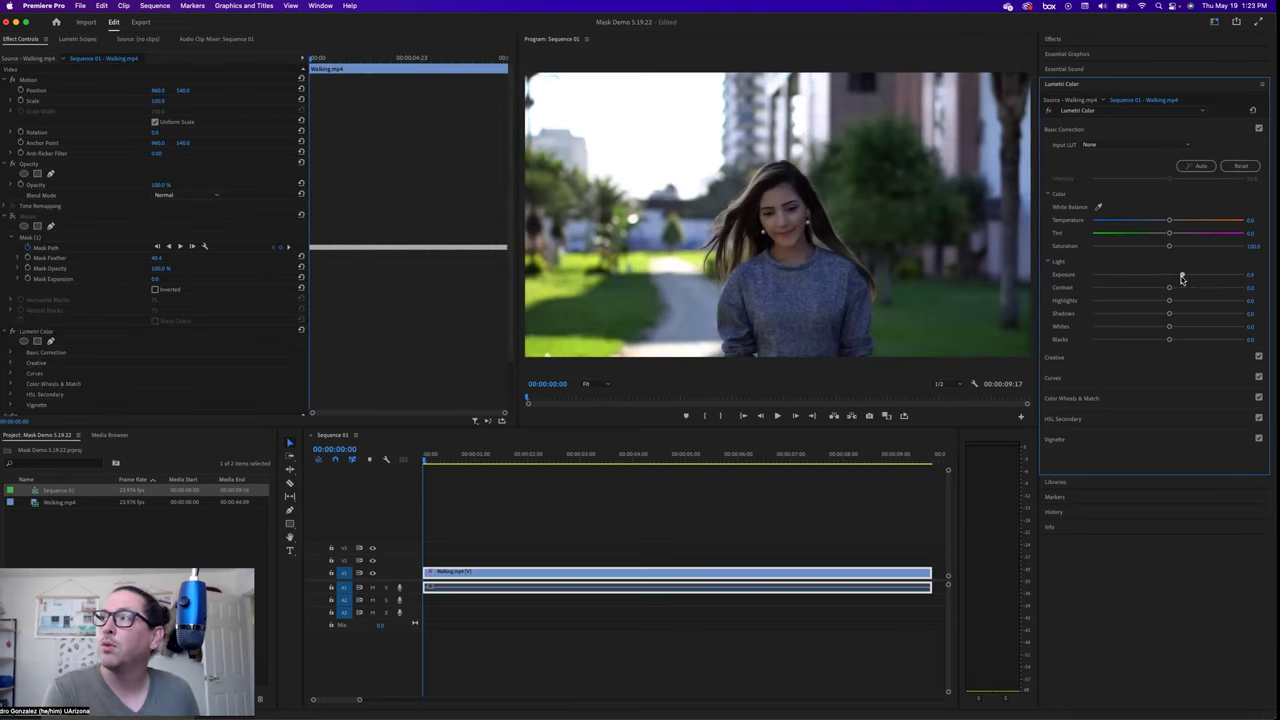
click(1247, 277)
text(0)
key(Return)
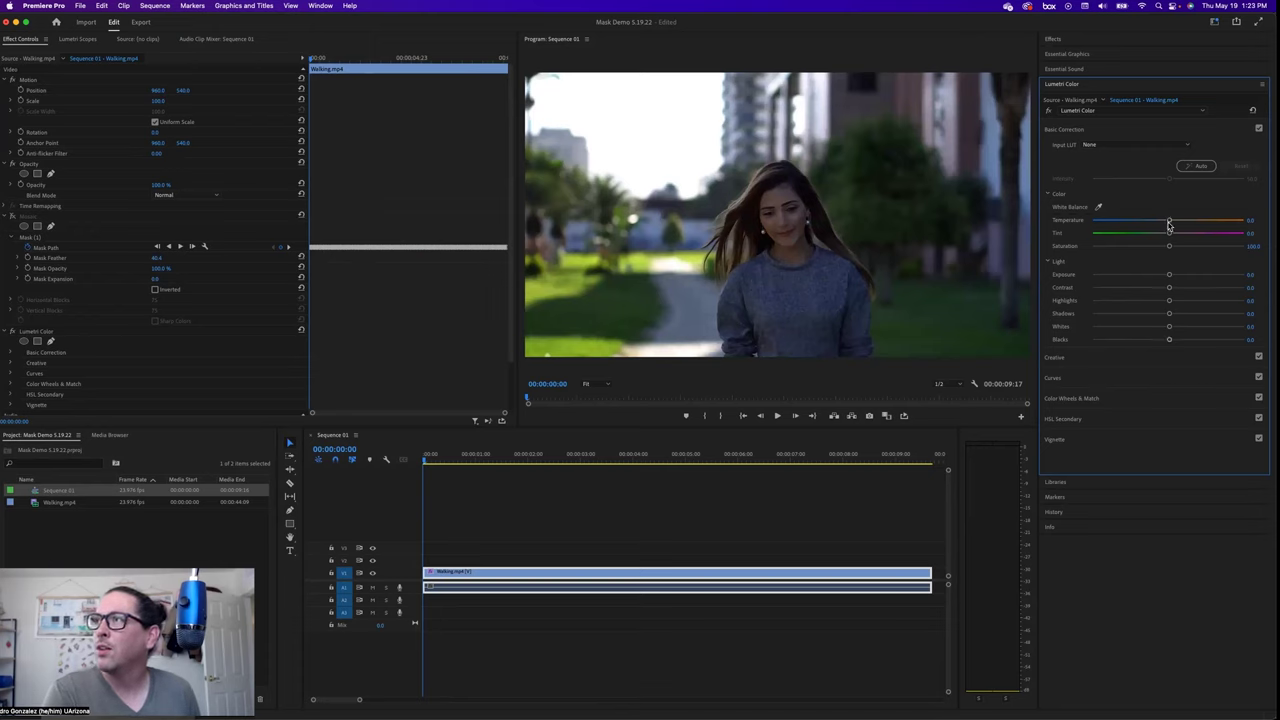
drag(1170, 223, 1178, 223)
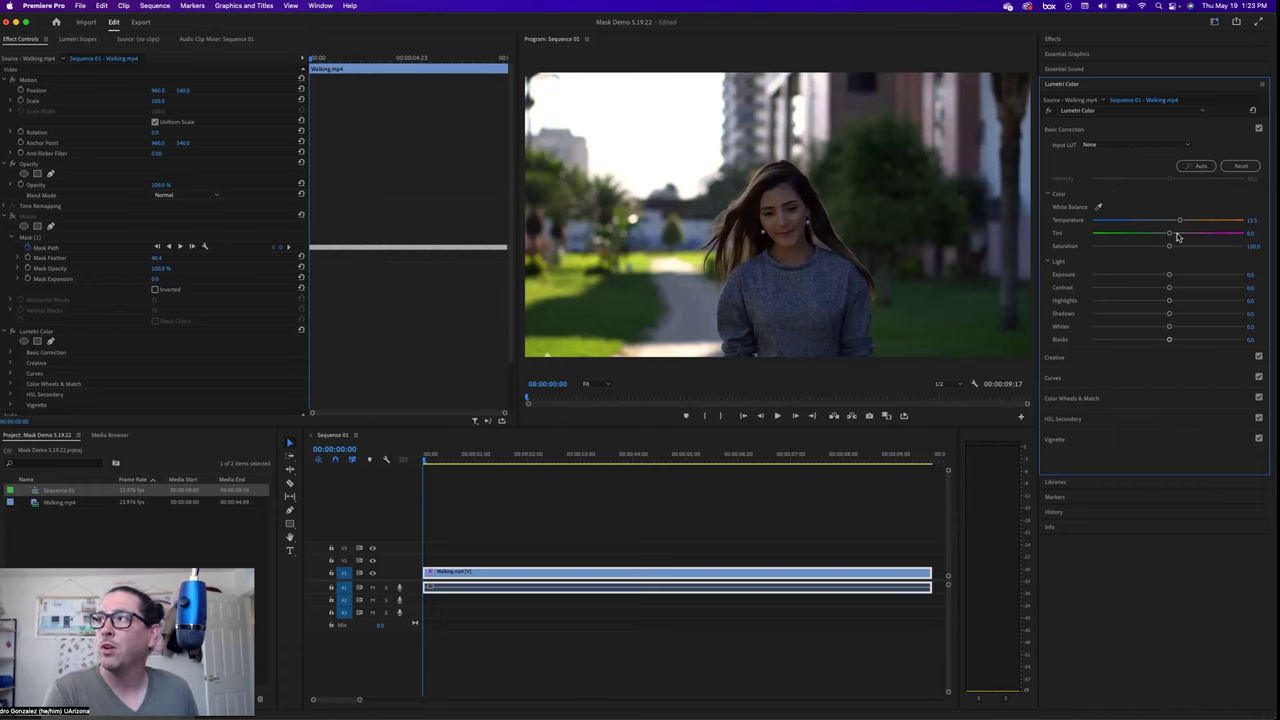
Collapse the Mosaic mask settings and bring up Lumetri Color's RGB Curves
scroll(90, 262, down, 2)
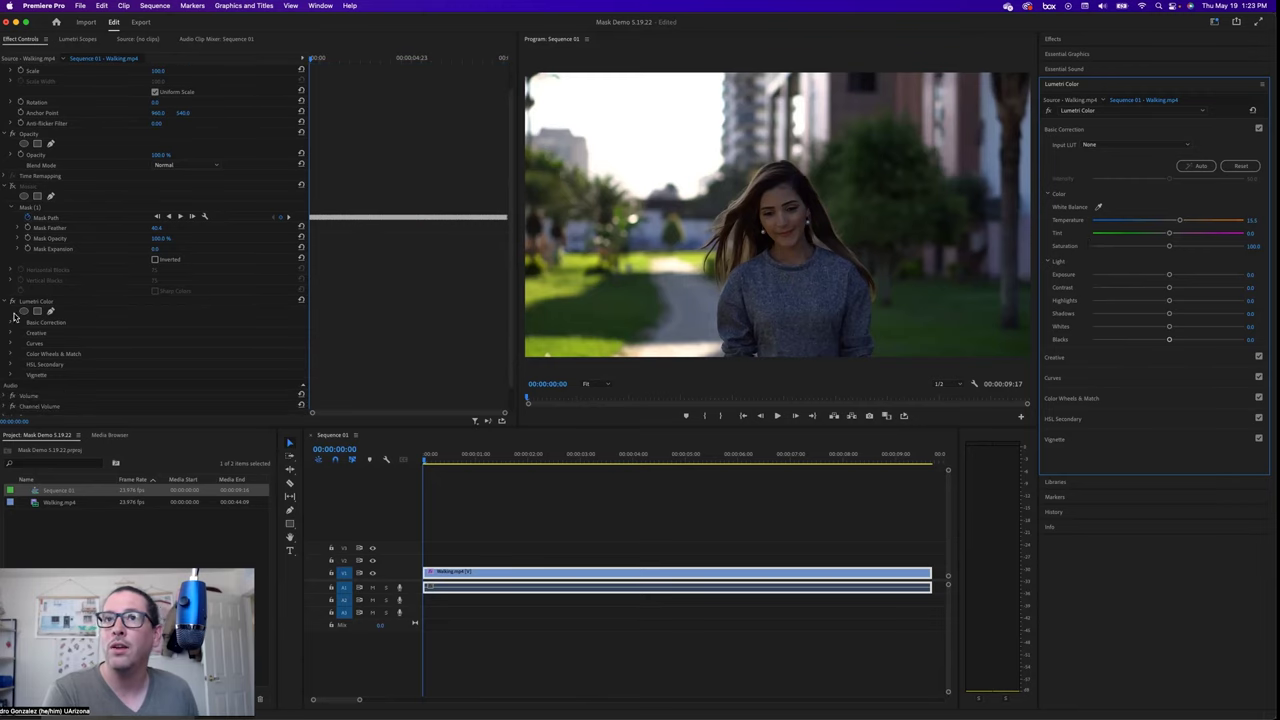
click(6, 188)
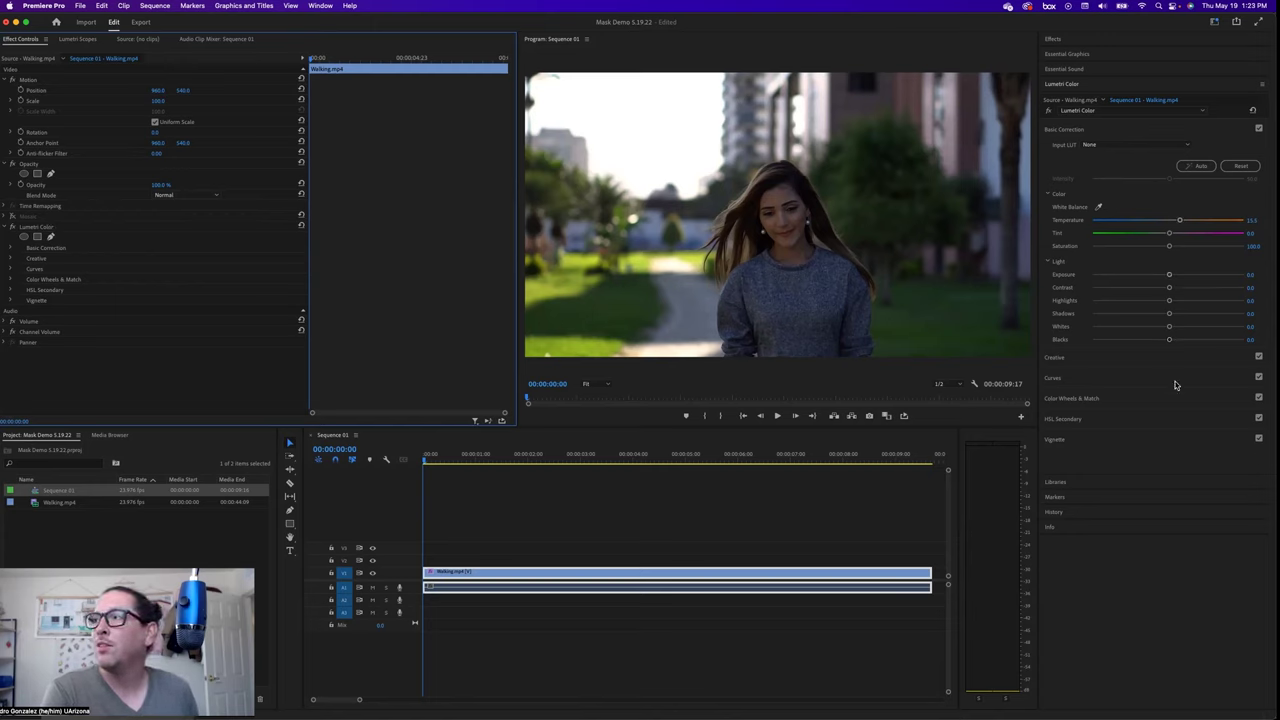
click(1069, 385)
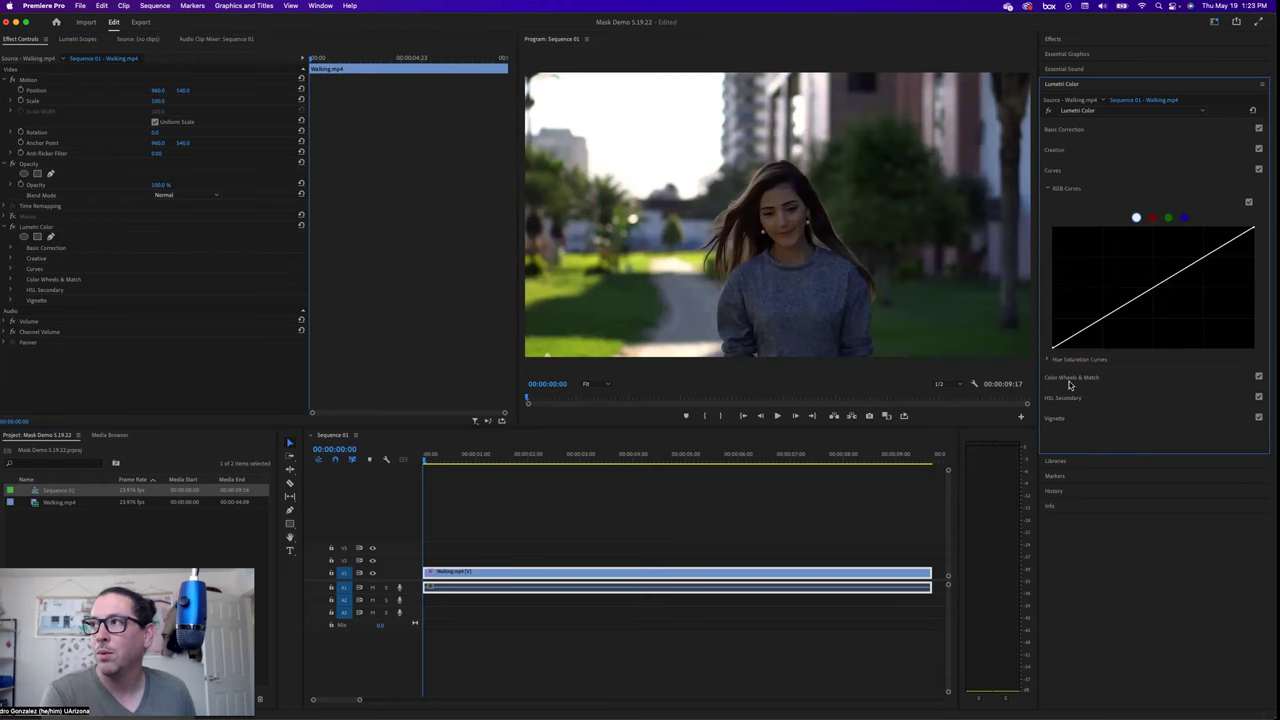
Add a midpoint on the RGB curve and raise it to brighten the midtones
click(1176, 277)
drag(1180, 282, 1183, 251)
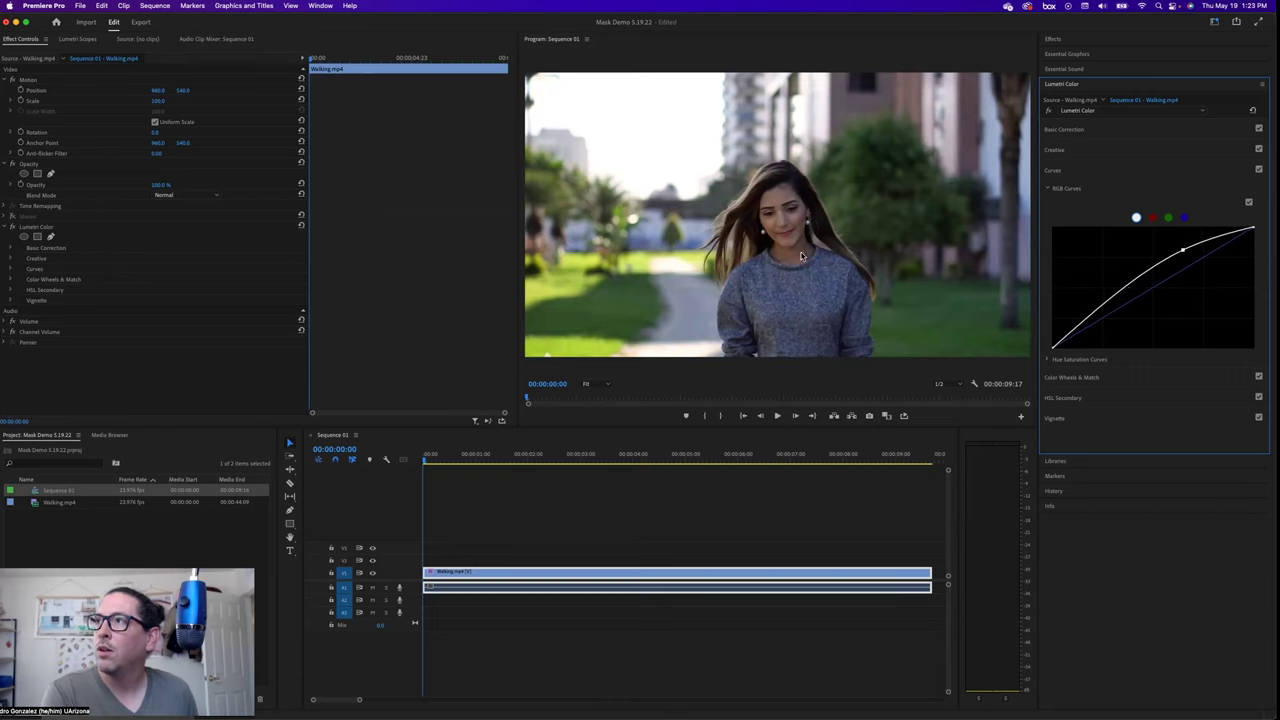
click(11, 269)
click(11, 269)
click(8, 248)
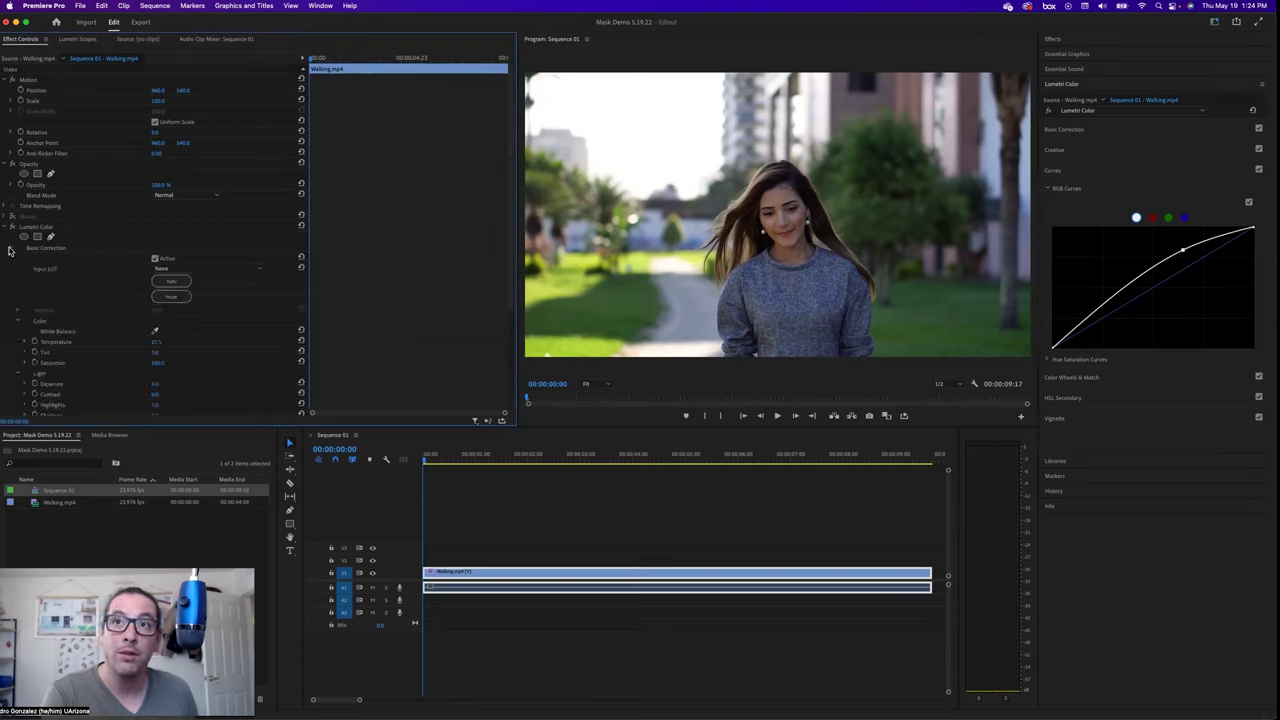
scroll(80, 290, down, 3)
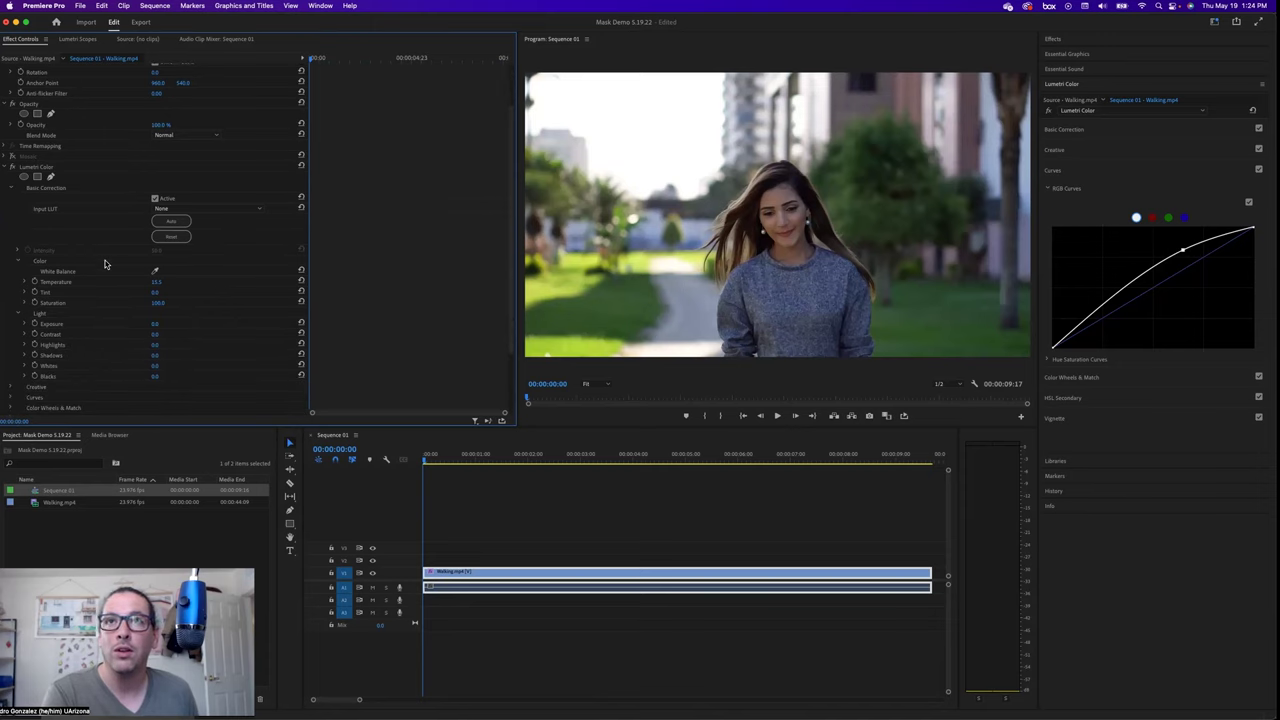
click(13, 189)
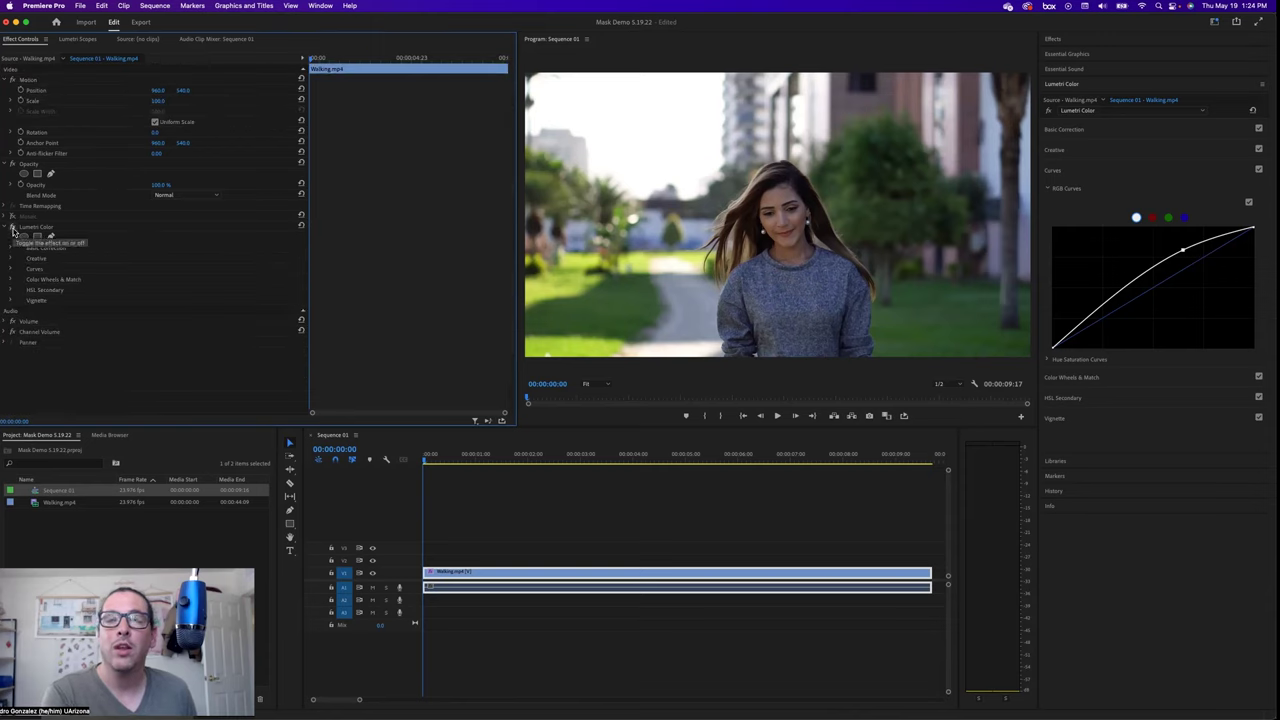
click(12, 228)
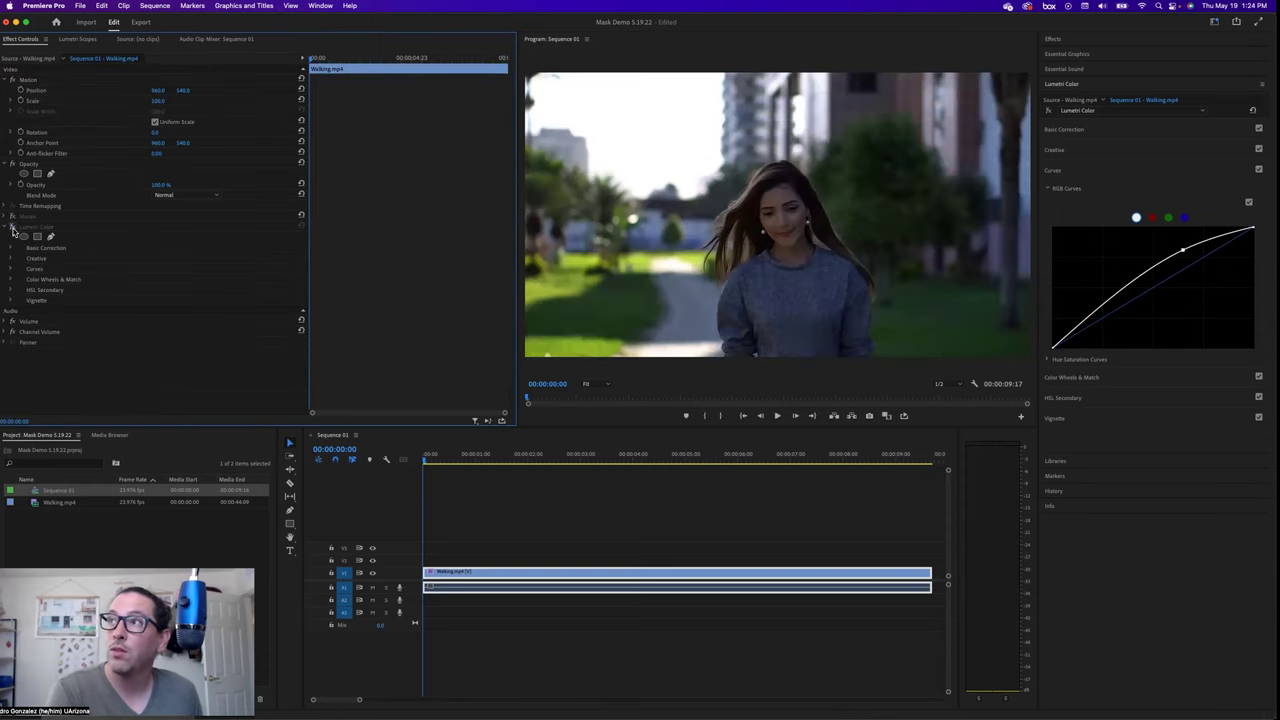
click(12, 228)
click(12, 228)
click(12, 228)
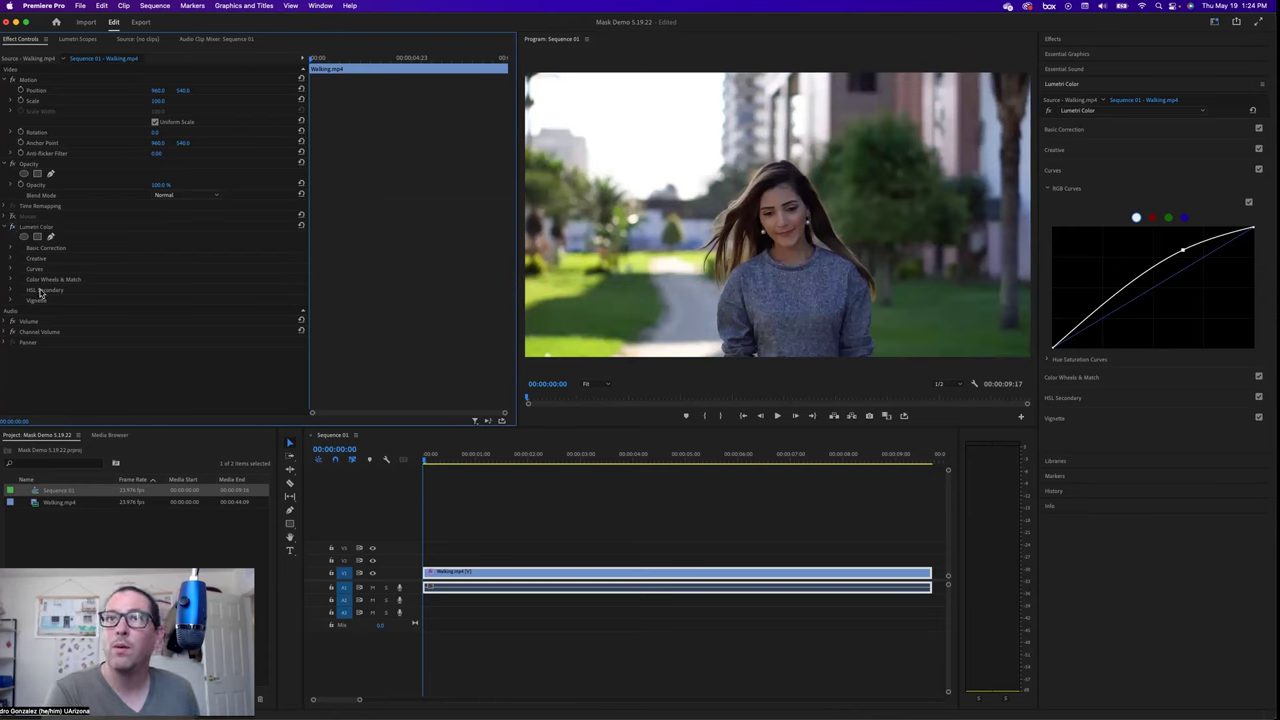
Add ellipse masks to Lumetri Color, then delete both extra masks
click(49, 237)
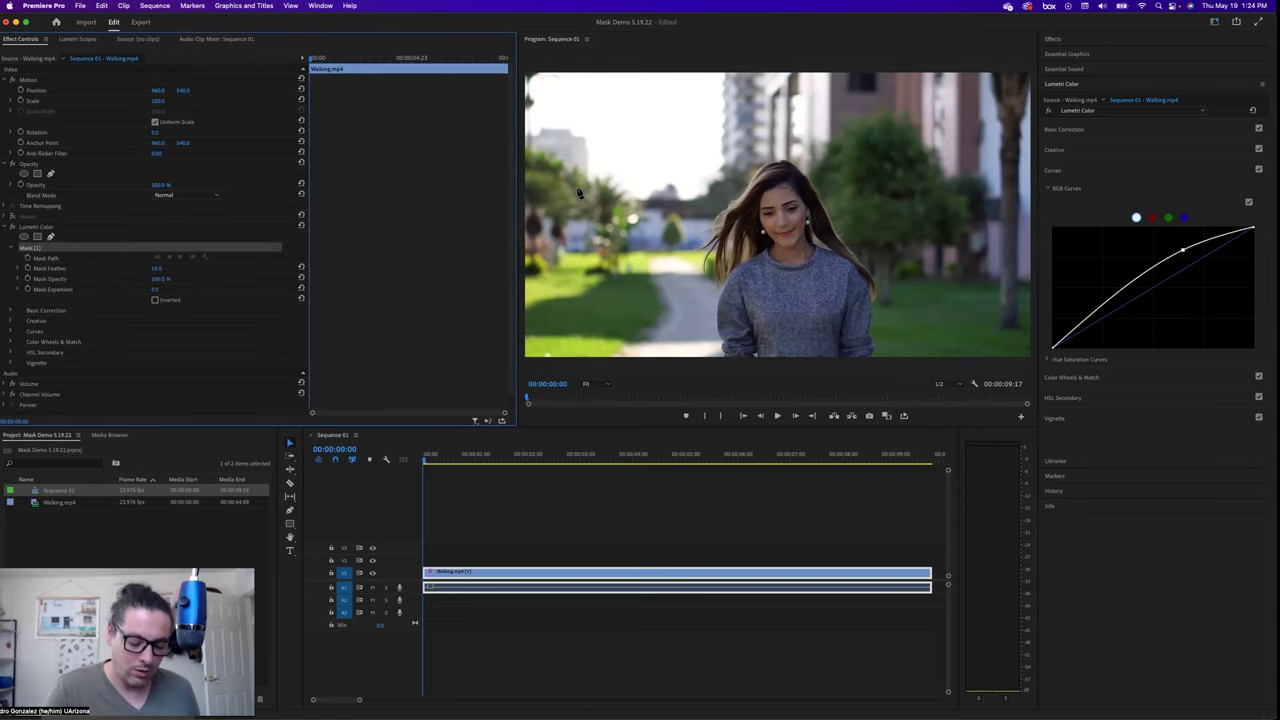
click(24, 236)
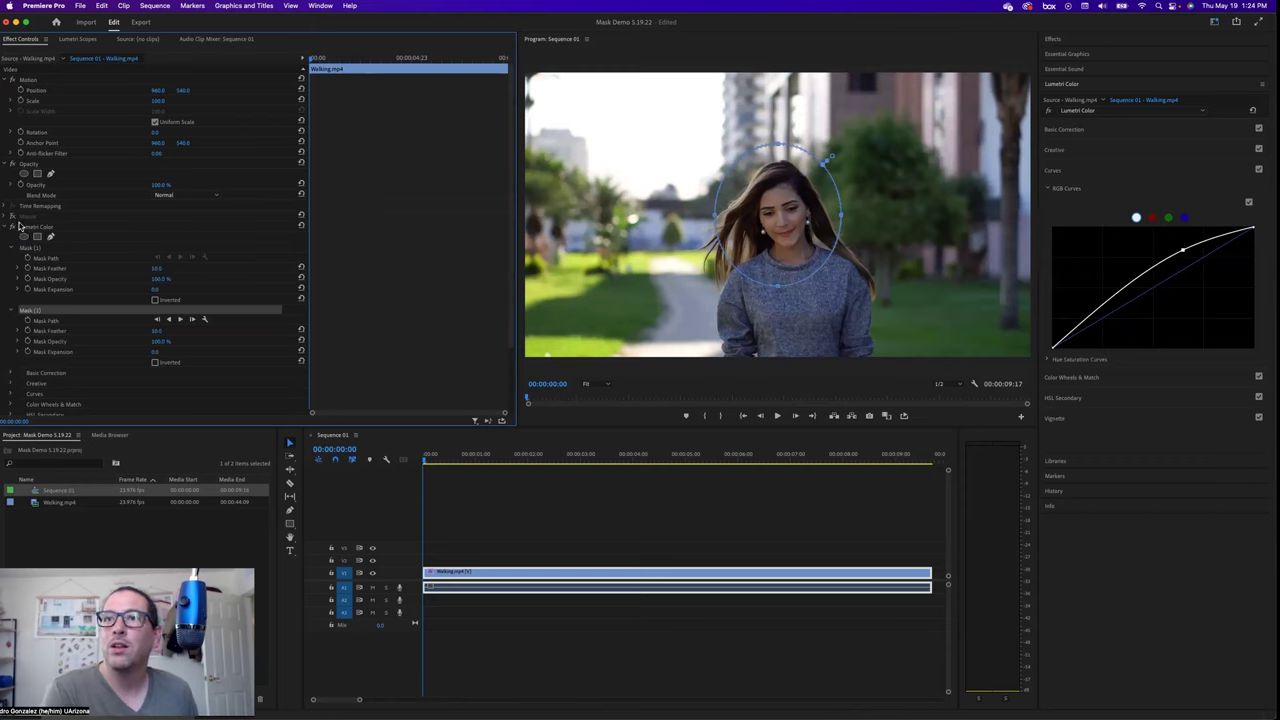
drag(772, 214, 827, 263)
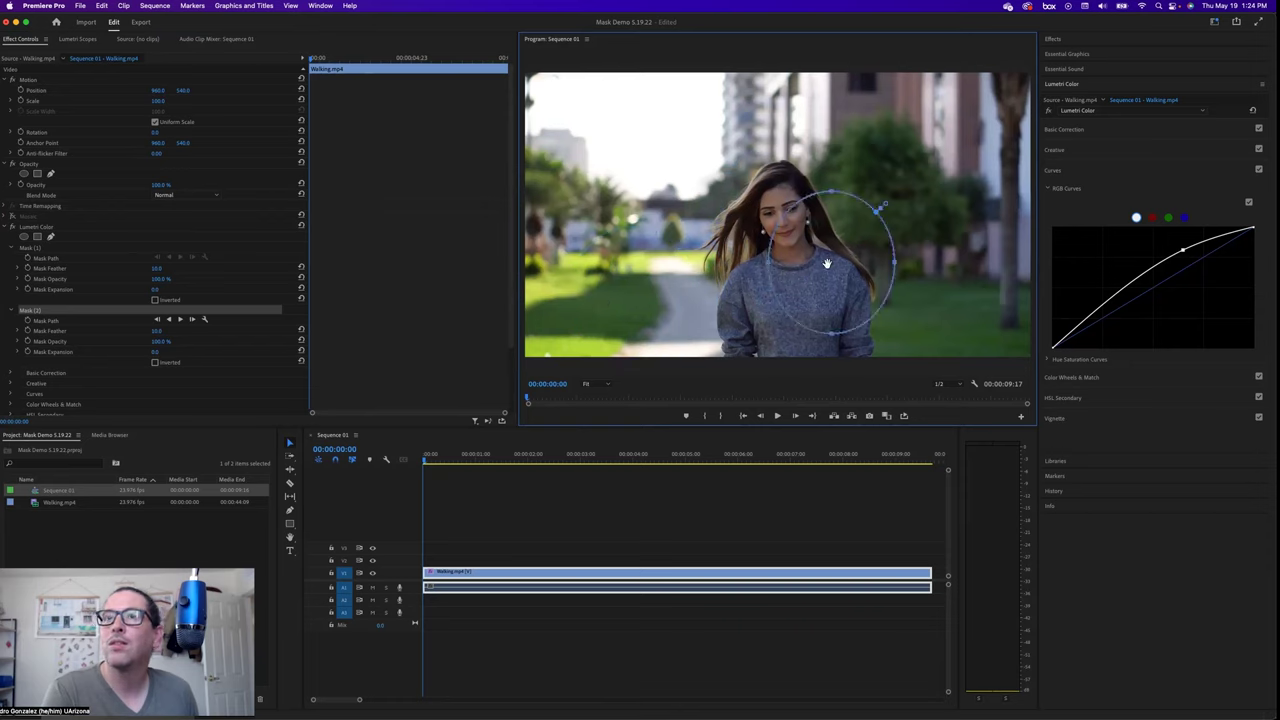
click(36, 311)
key(Delete)
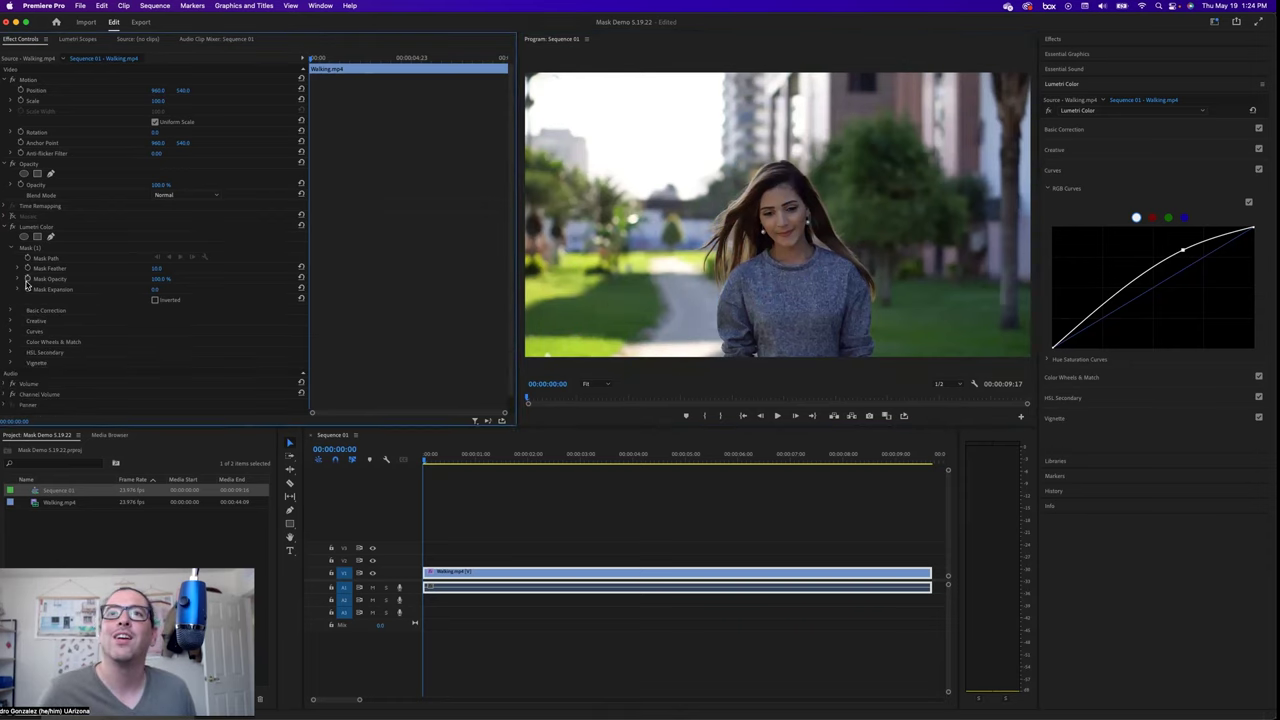
click(34, 248)
key(Delete)
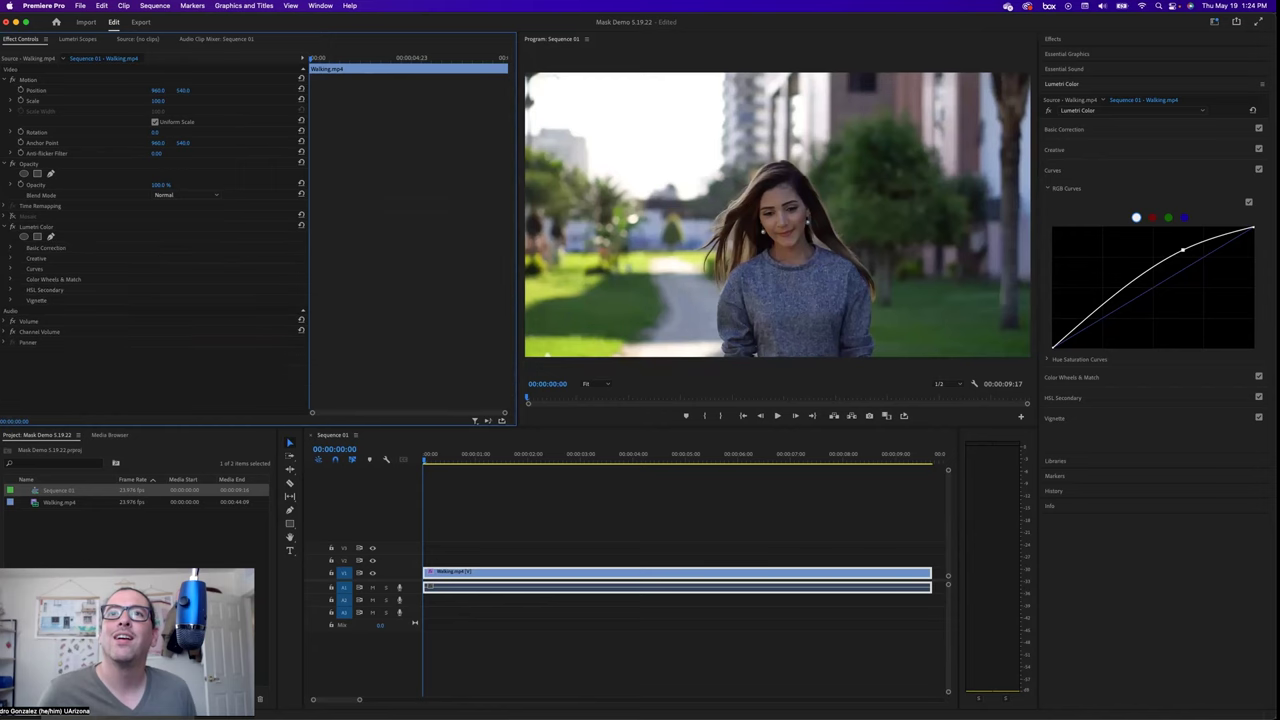
Draw one ellipse mask around the woman's face and preview the masked grade
click(24, 236)
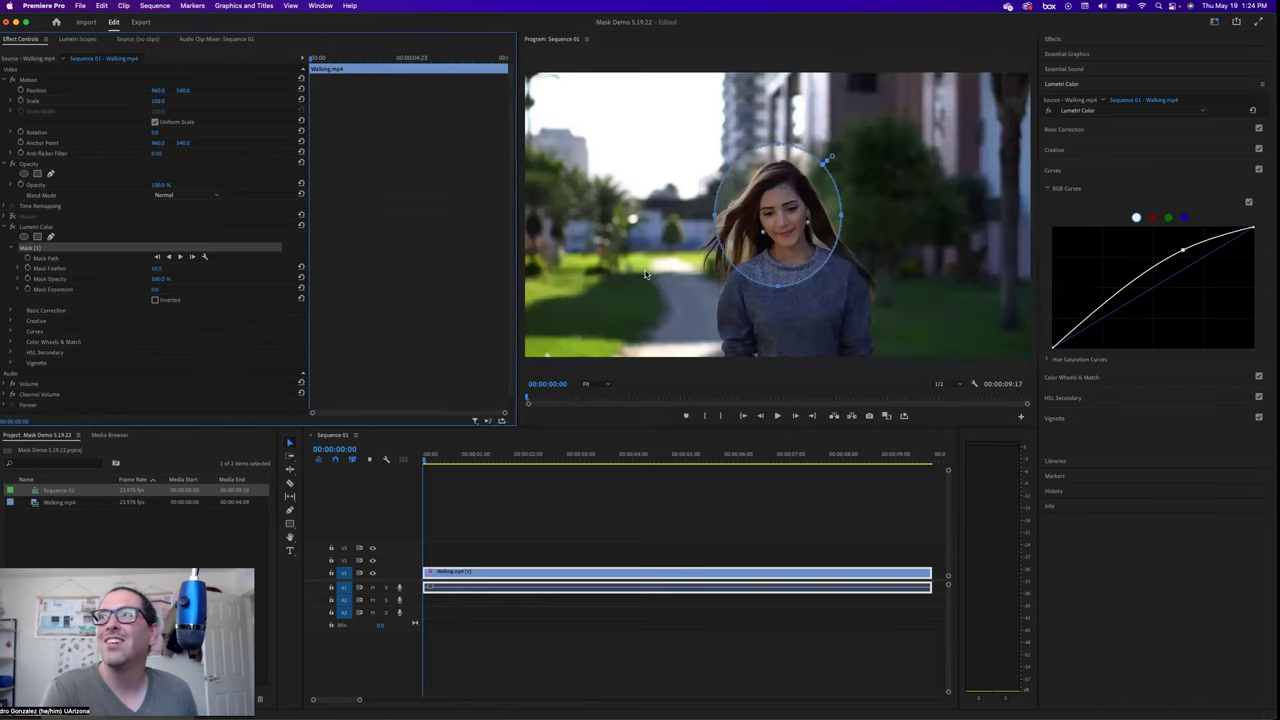
mouse_move(785, 231)
mouse_down()
mouse_move(946, 286)
mouse_move(931, 184)
mouse_move(721, 242)
mouse_move(786, 236)
mouse_up()
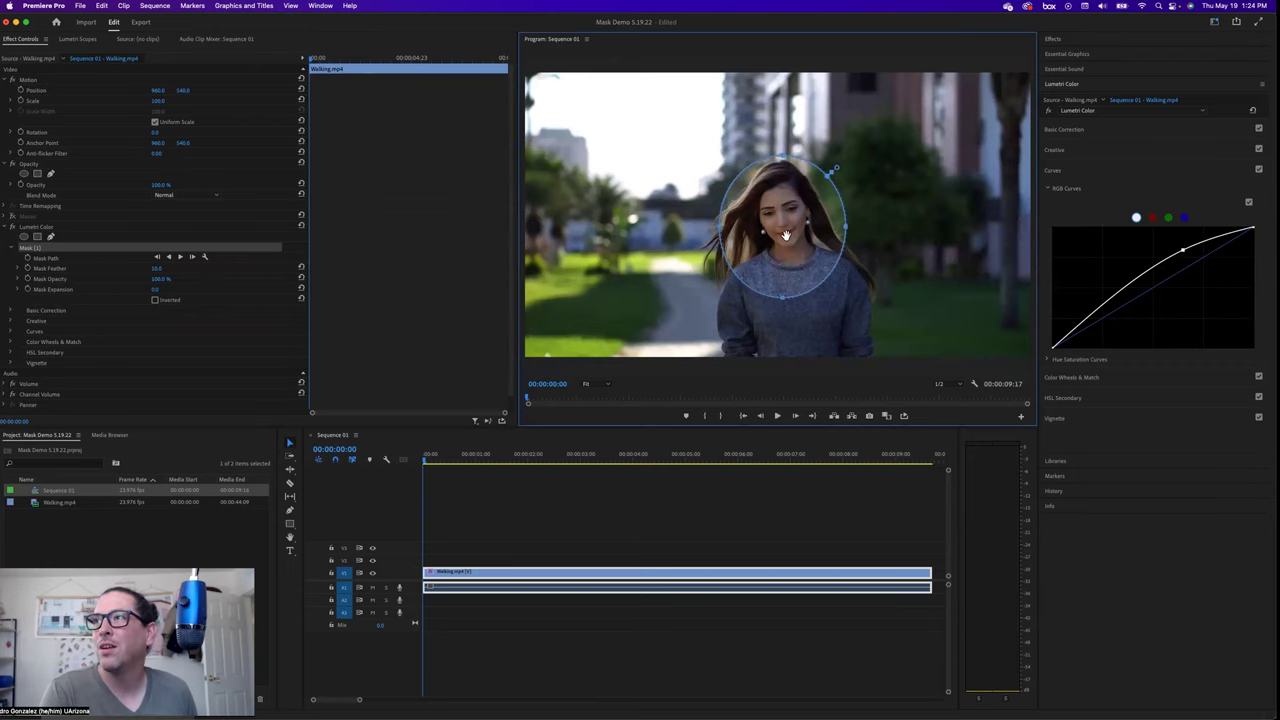
click(663, 509)
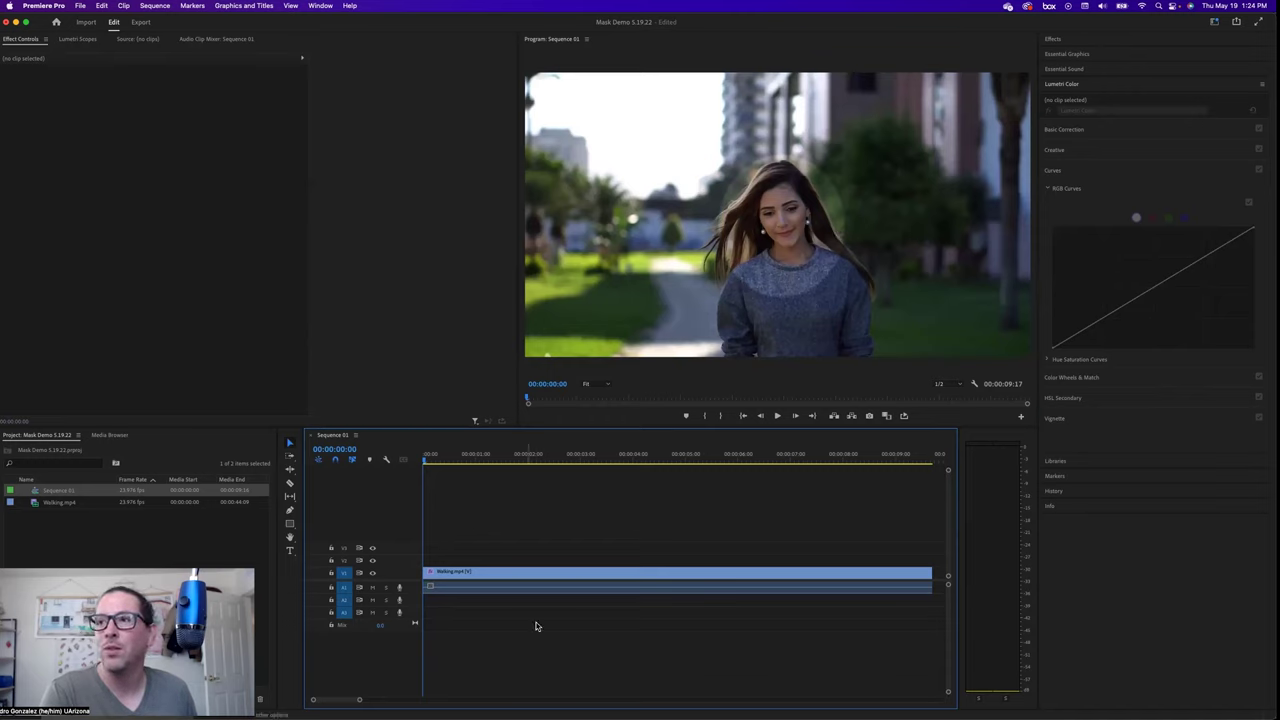
Select the Walking clip's Lumetri Mask (1) and drag its vertices around the woman's head, body and frame bottom
click(510, 582)
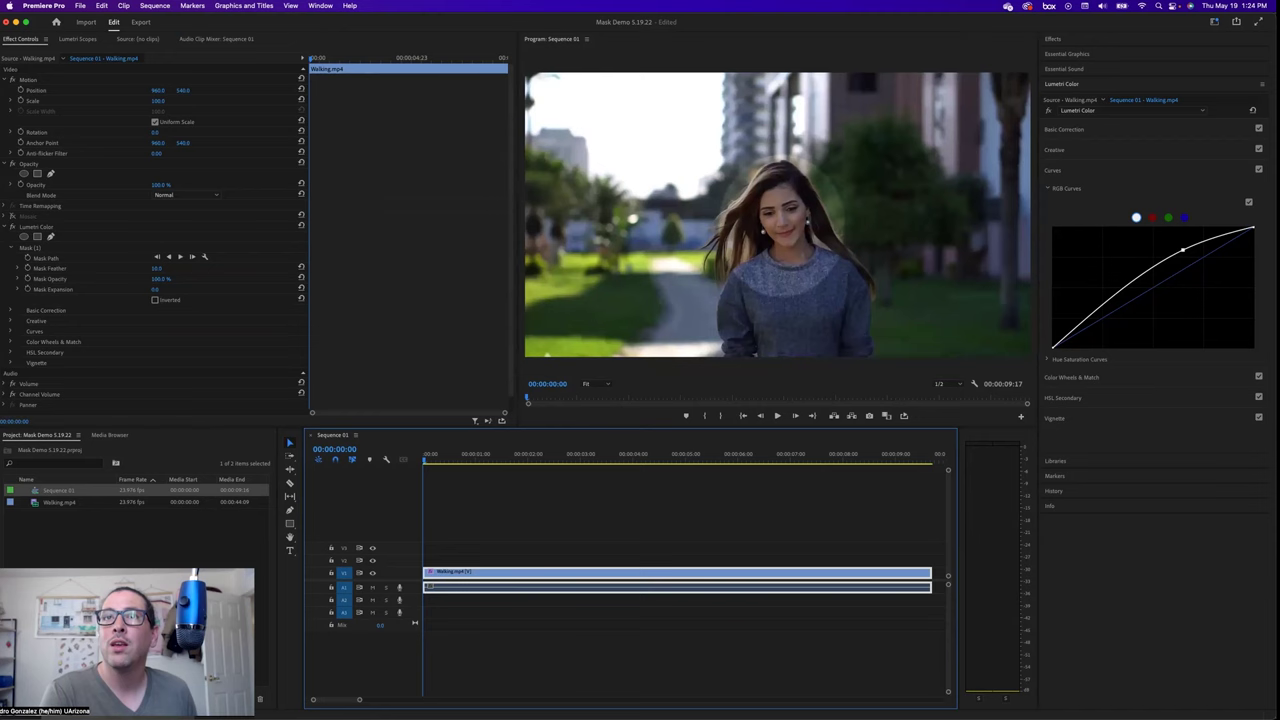
click(37, 248)
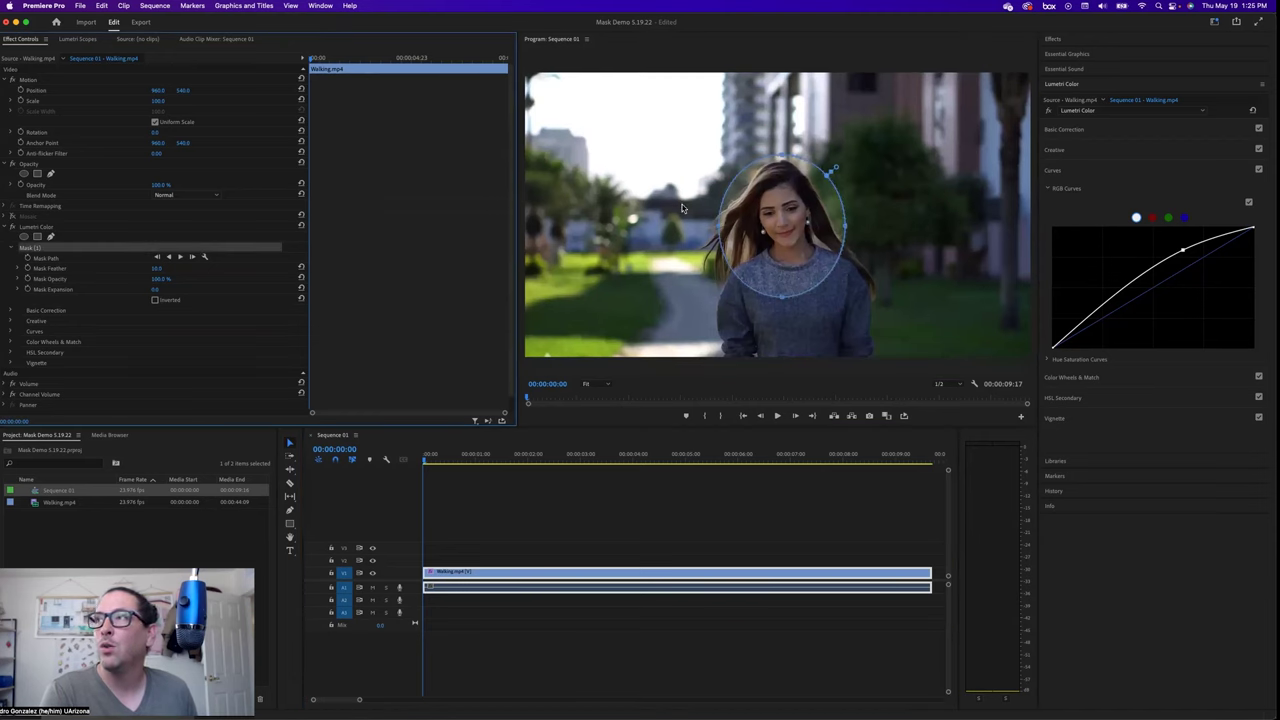
click(781, 237)
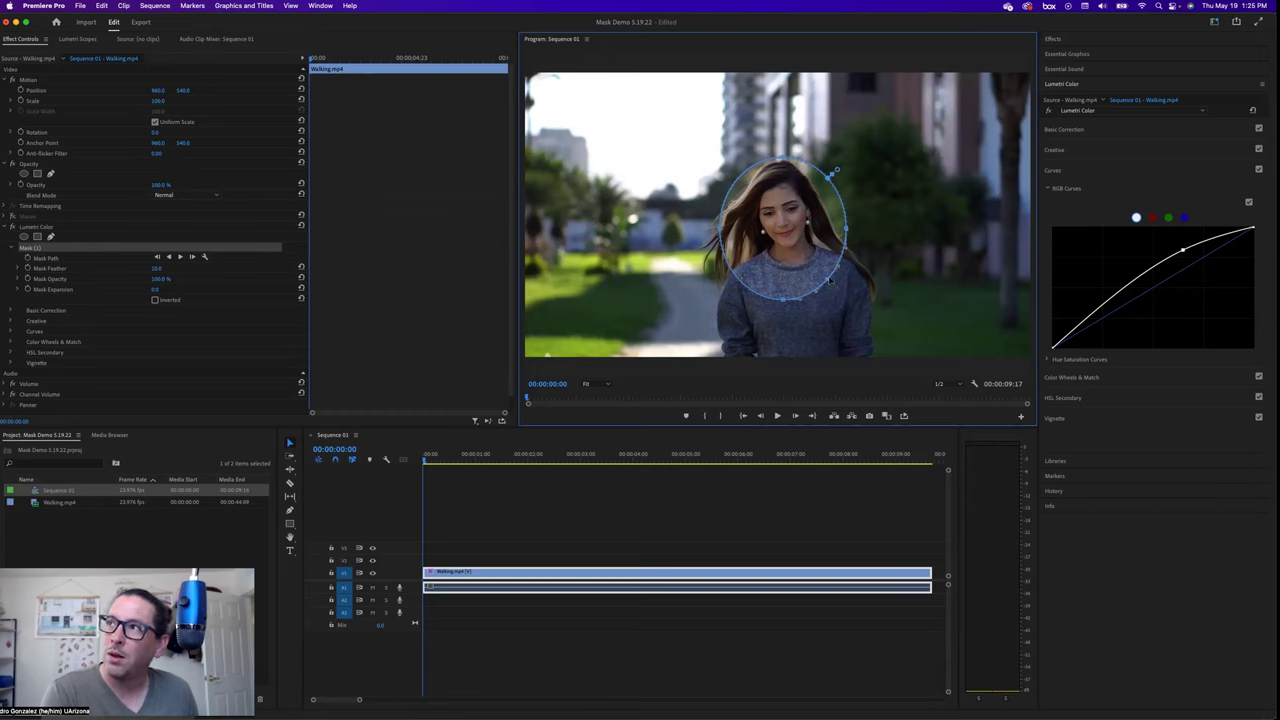
drag(829, 283, 864, 333)
drag(785, 301, 785, 346)
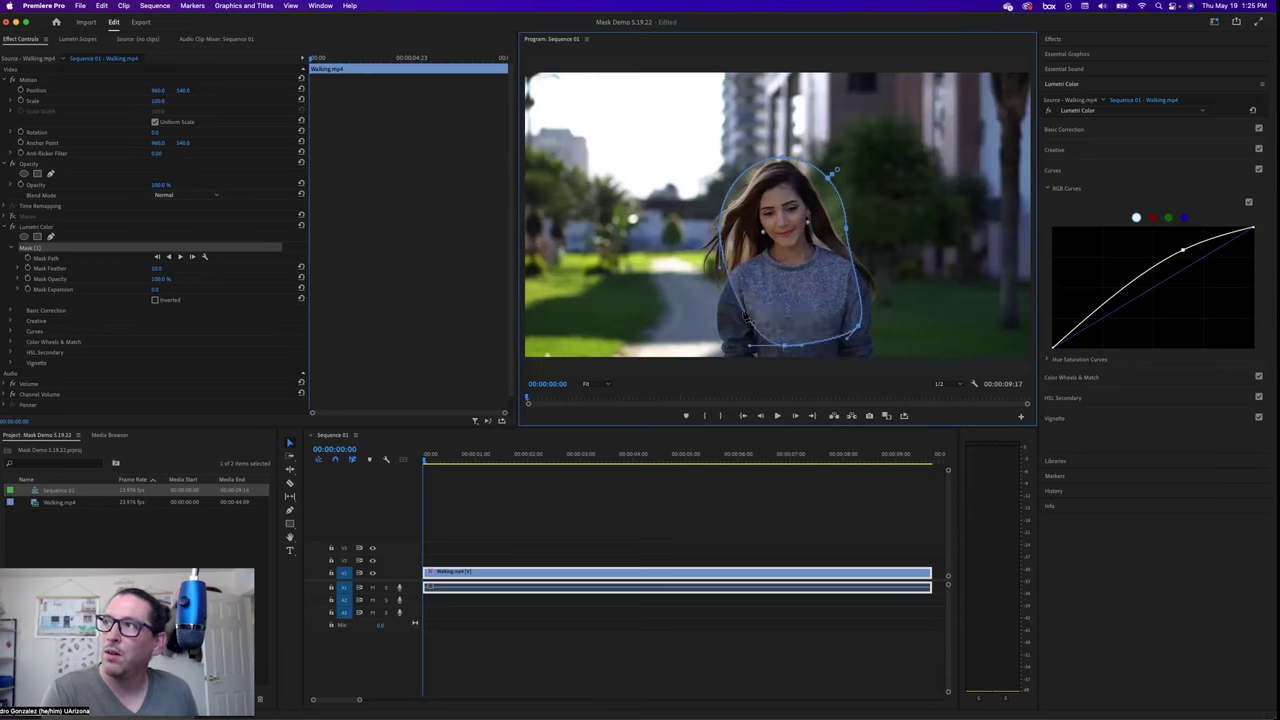
drag(785, 348, 746, 356)
drag(857, 328, 872, 334)
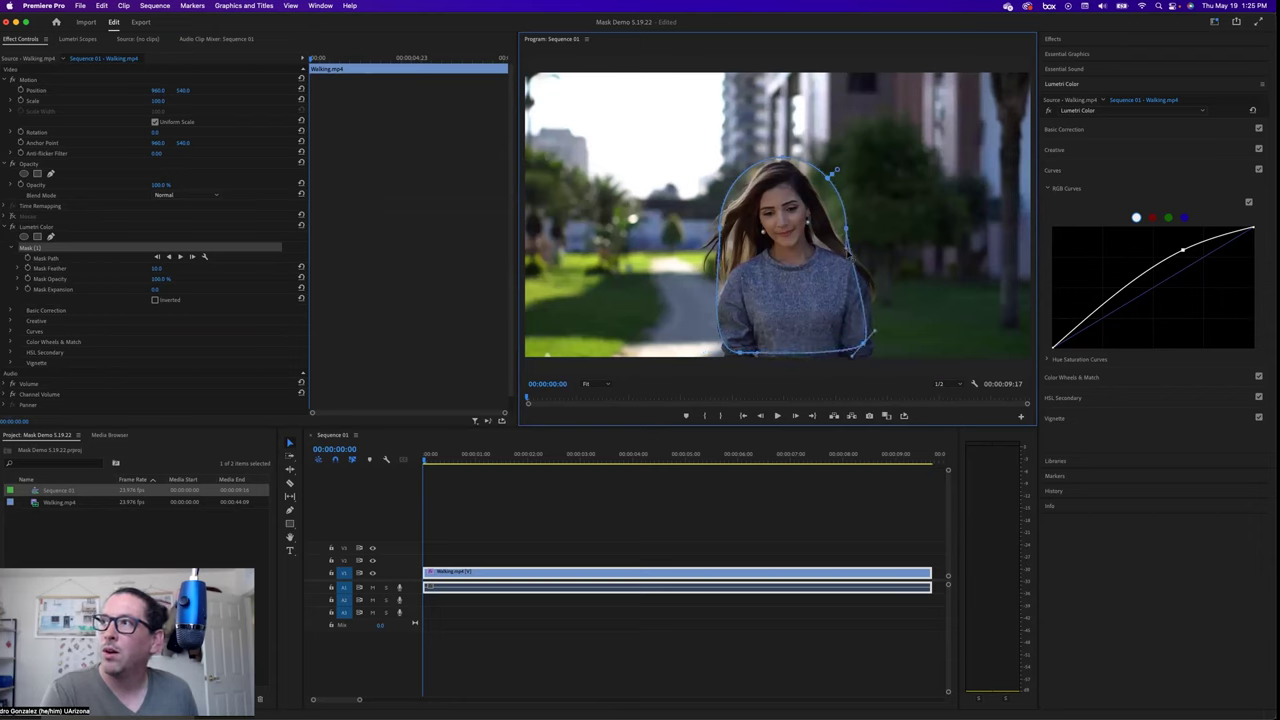
drag(847, 233, 838, 229)
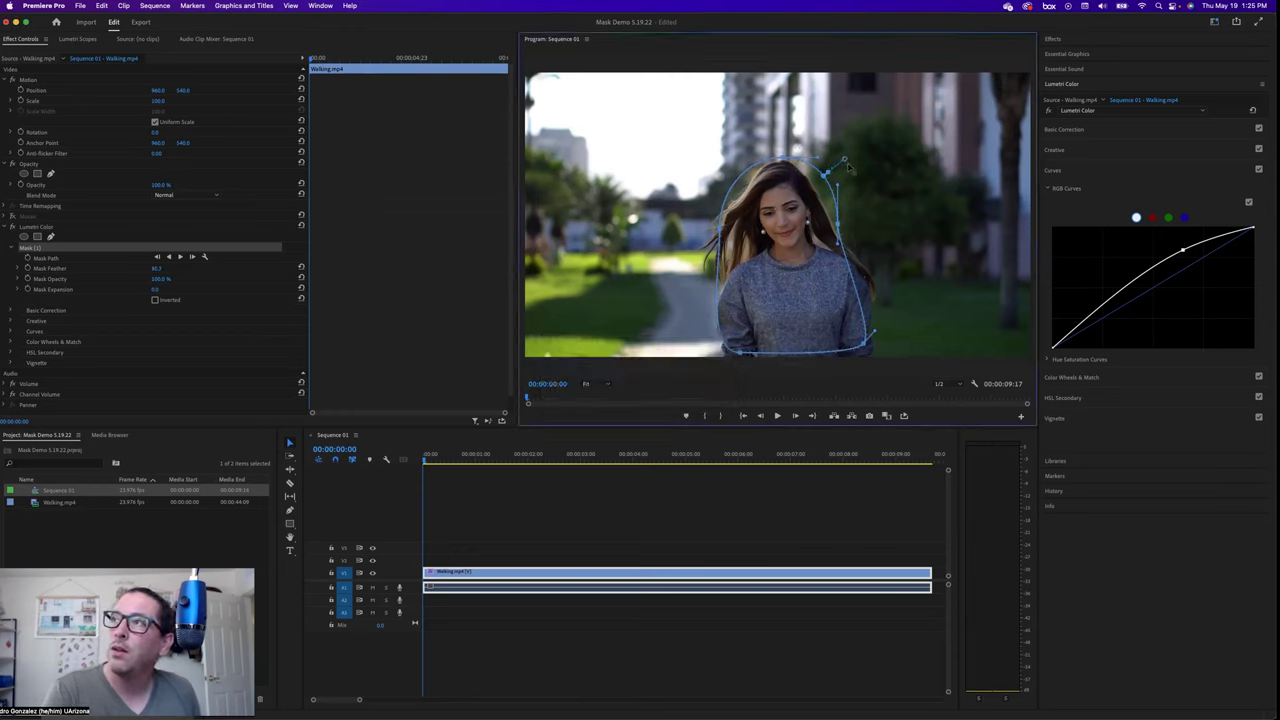
click(493, 510)
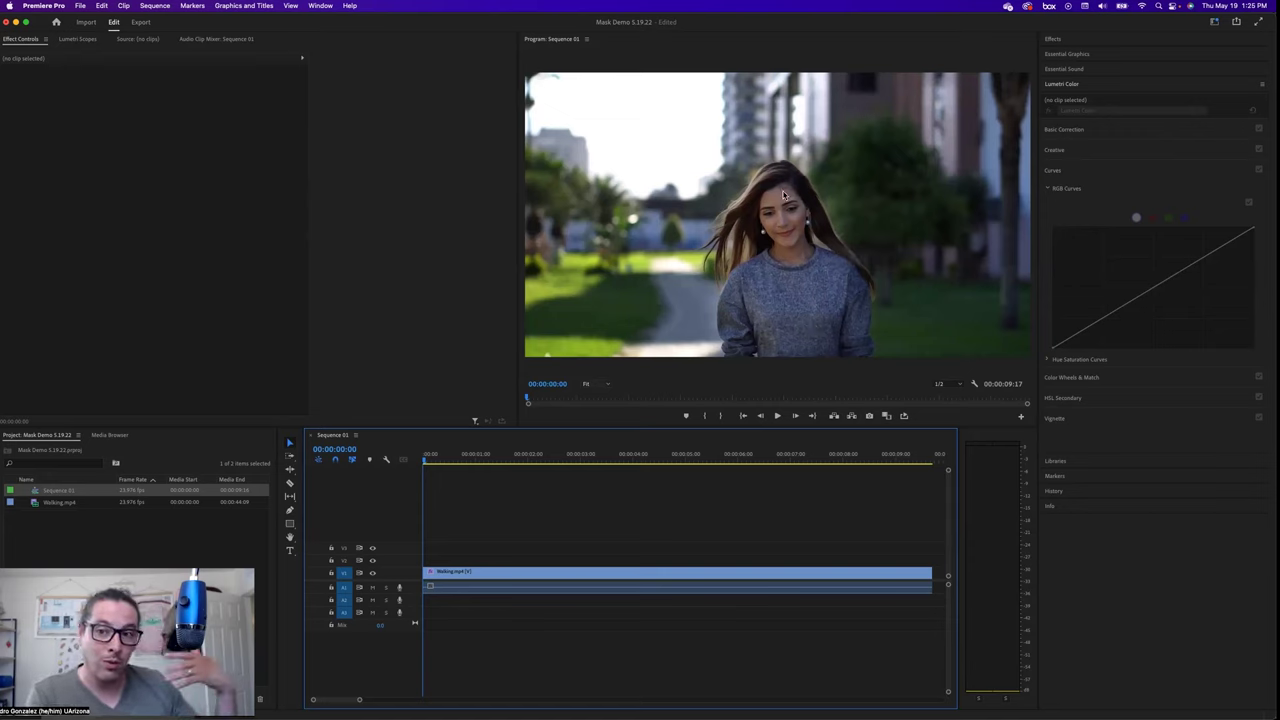
click(484, 573)
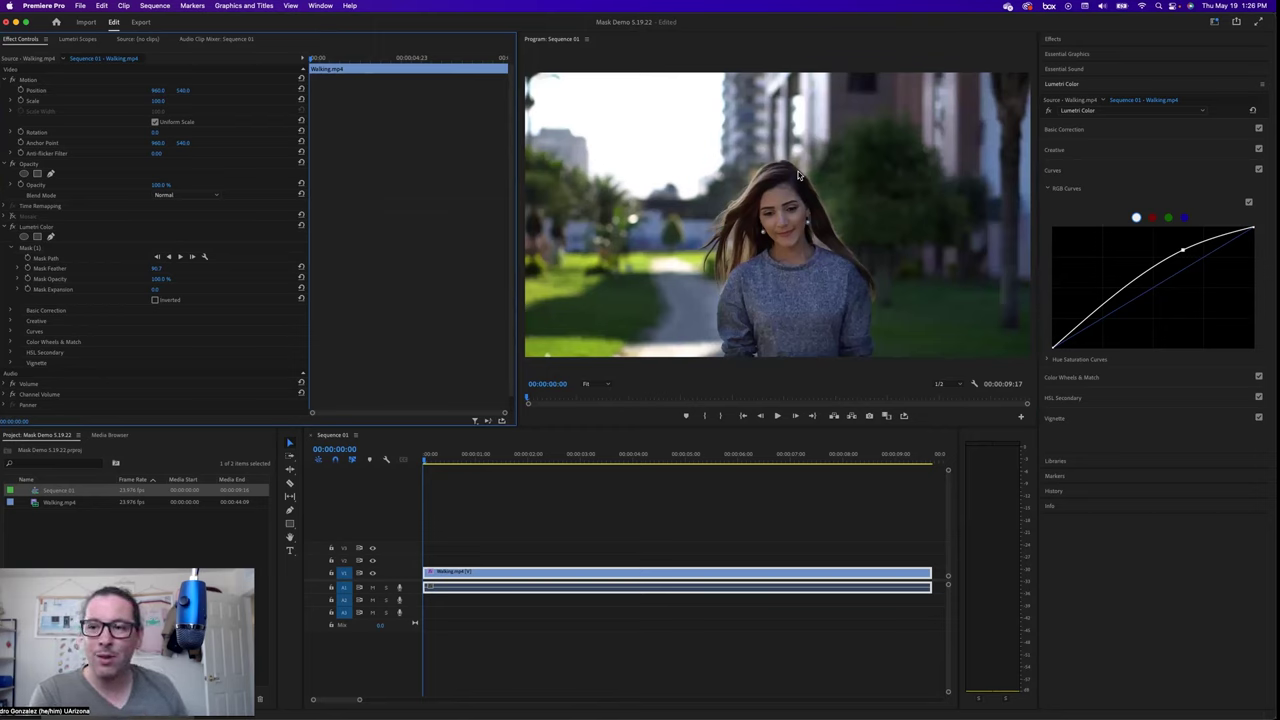
click(776, 418)
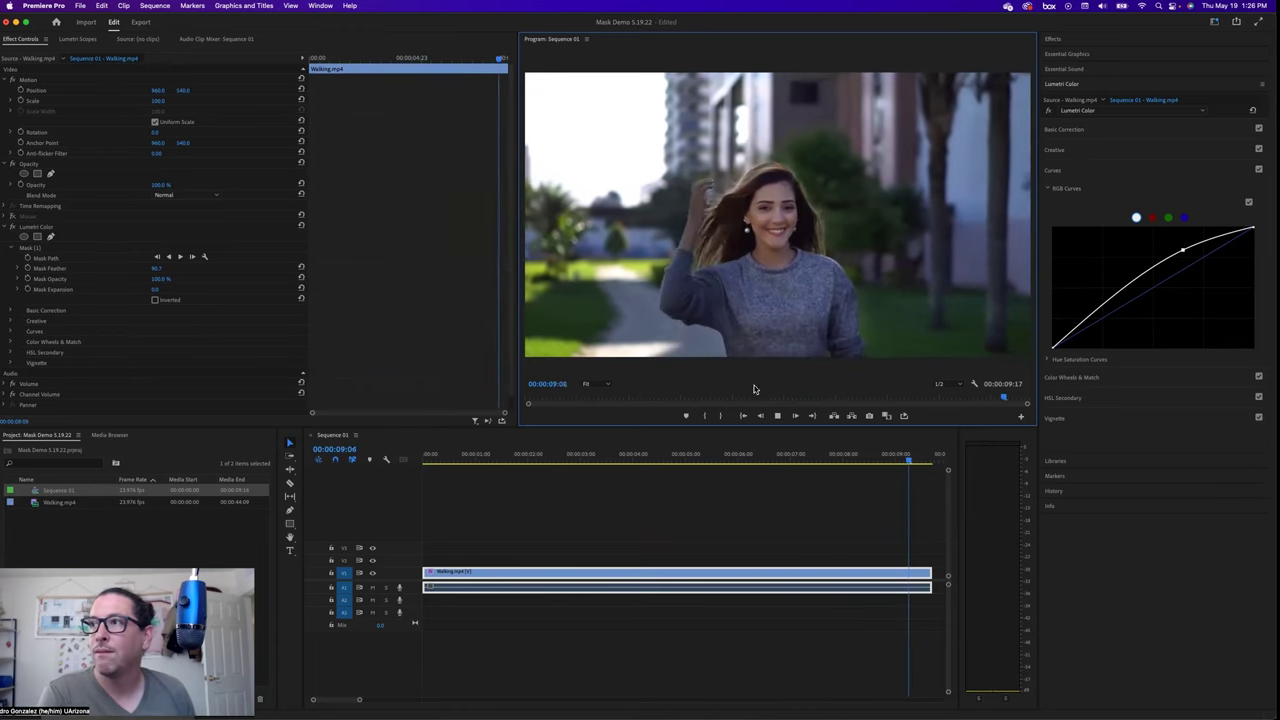
click(776, 417)
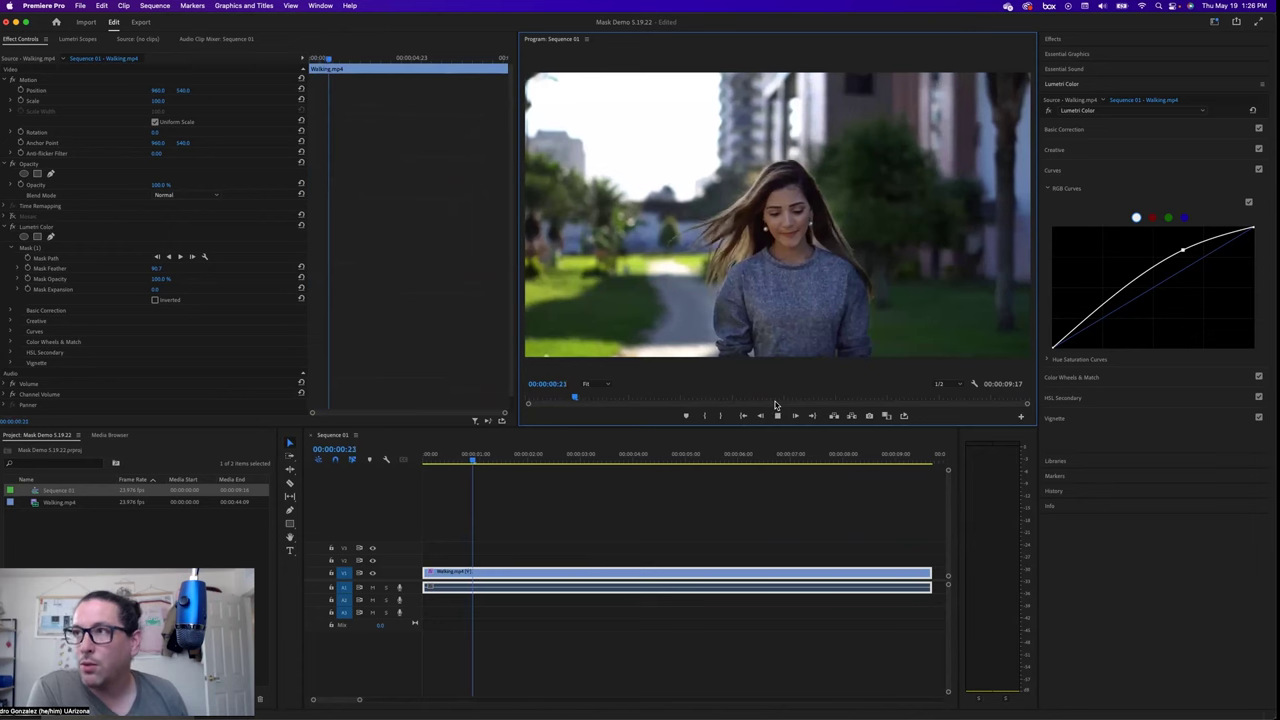
click(776, 416)
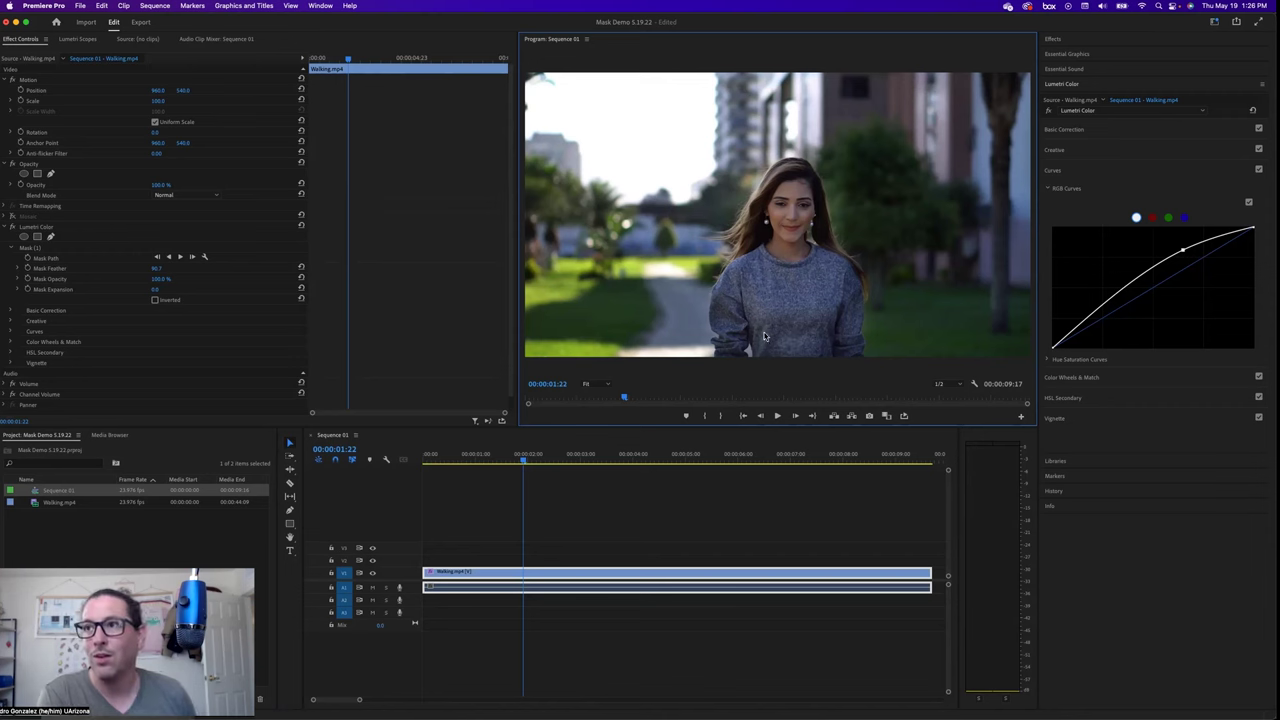
right_click(477, 573)
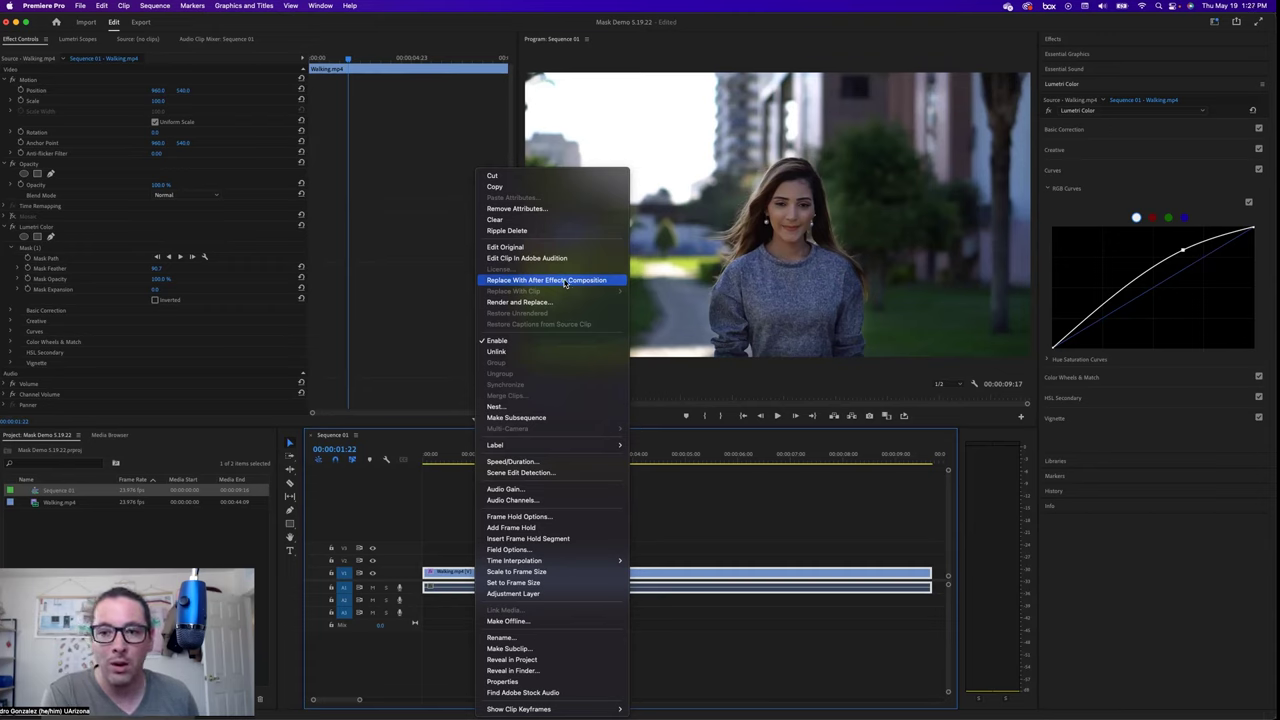
click(712, 525)
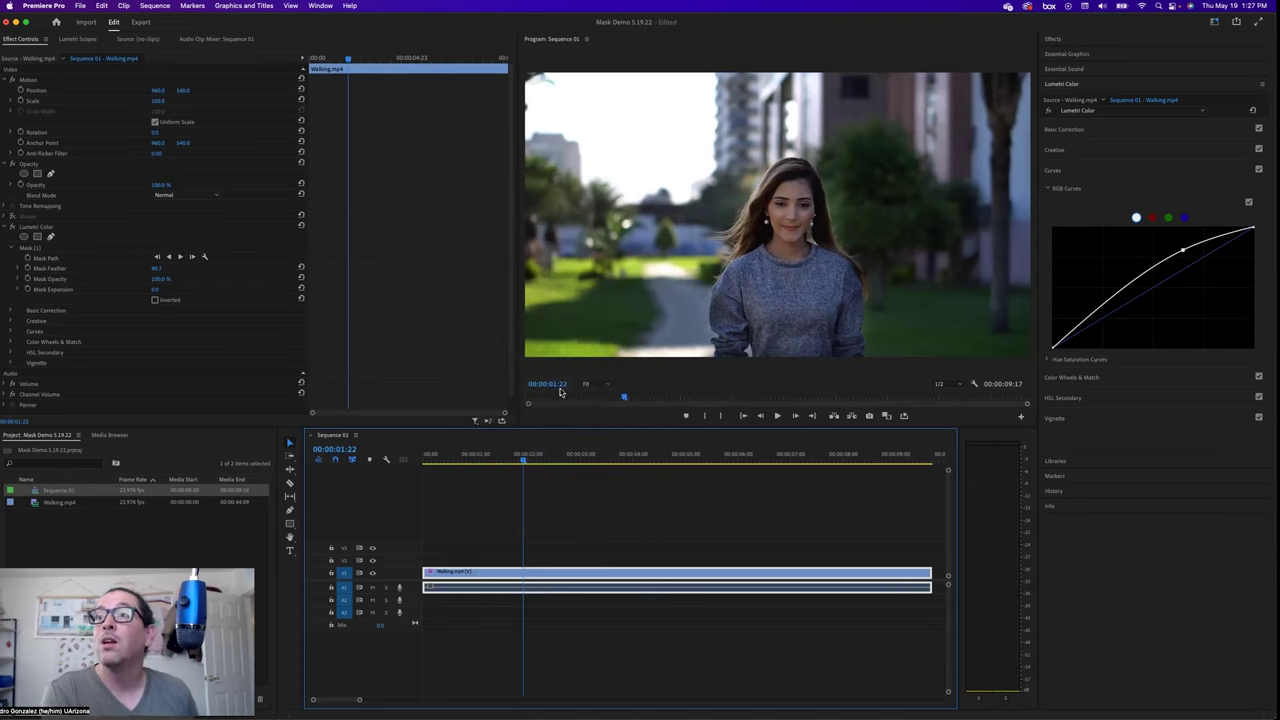
From the sequence start, track the selected Mask (1) forward through Walking.mp4
drag(523, 465, 405, 465)
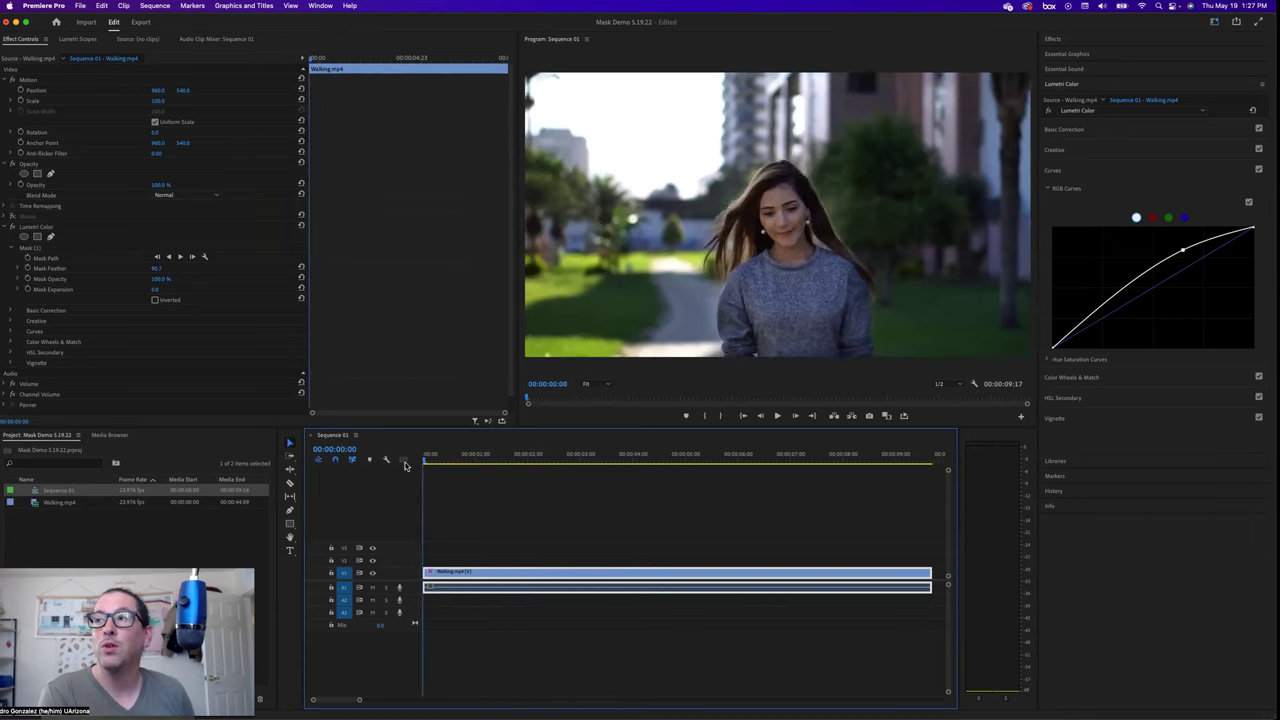
click(31, 248)
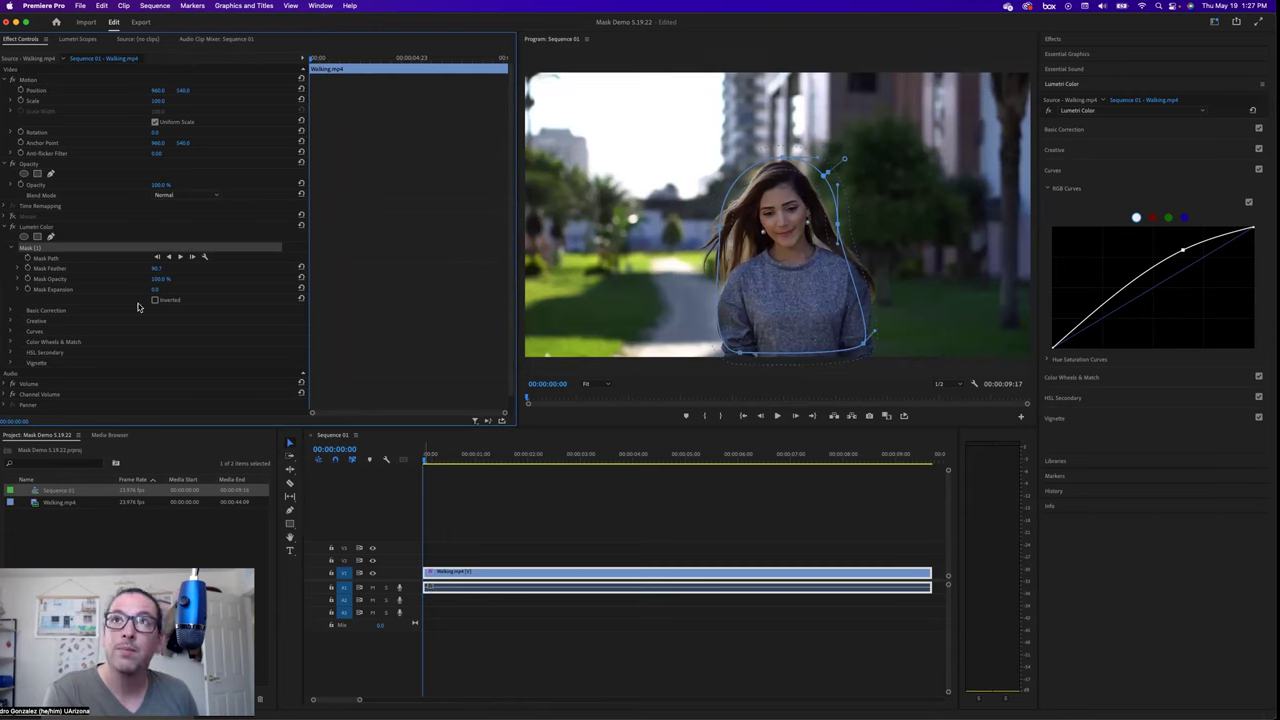
click(181, 258)
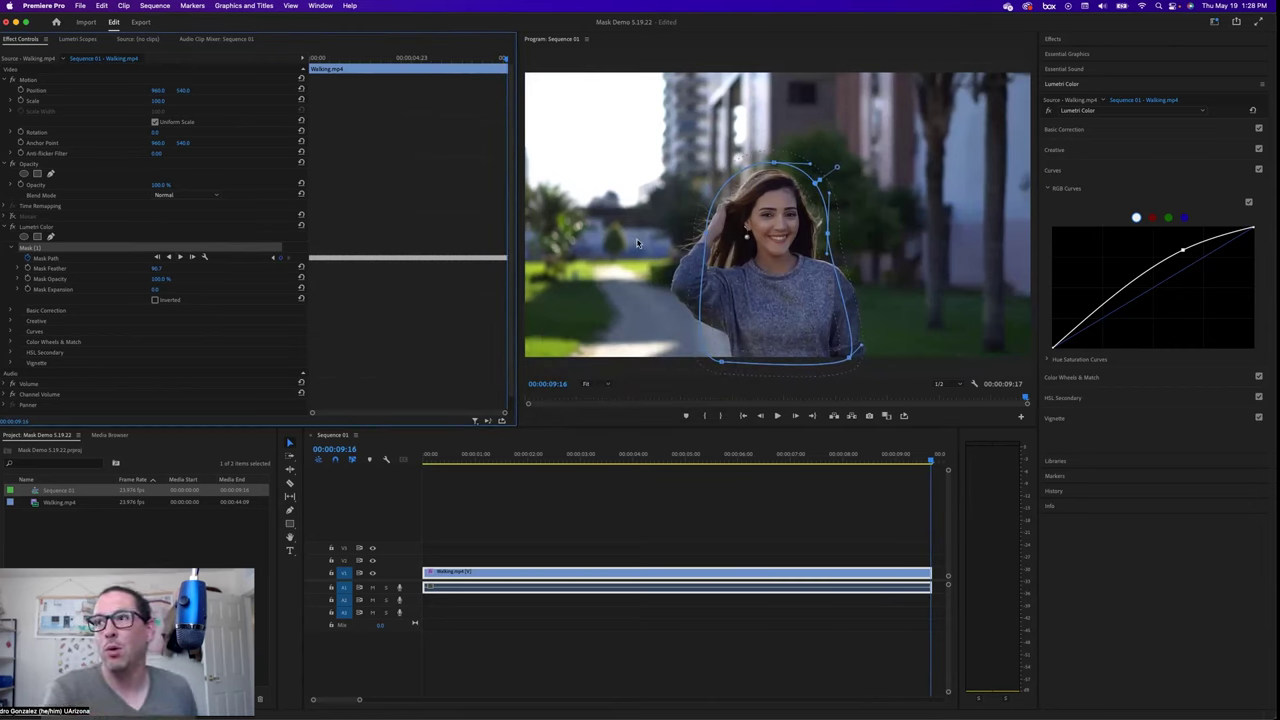
click(618, 534)
click(778, 416)
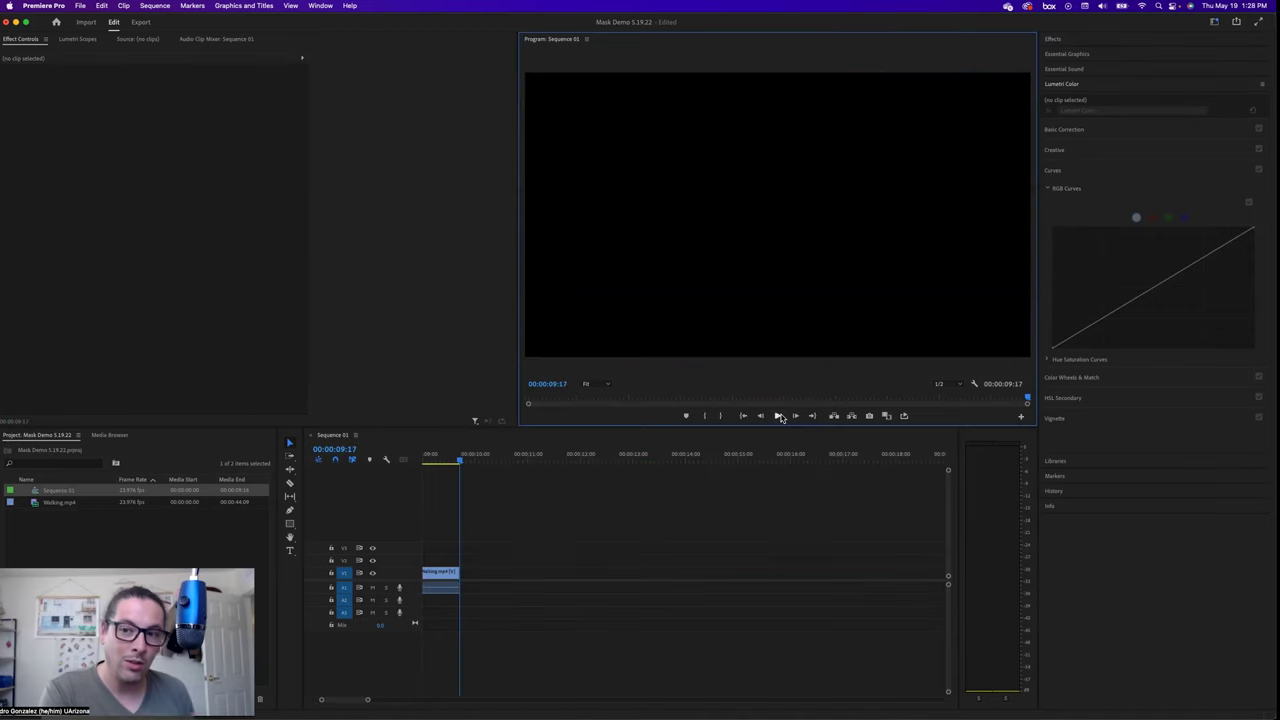
click(436, 578)
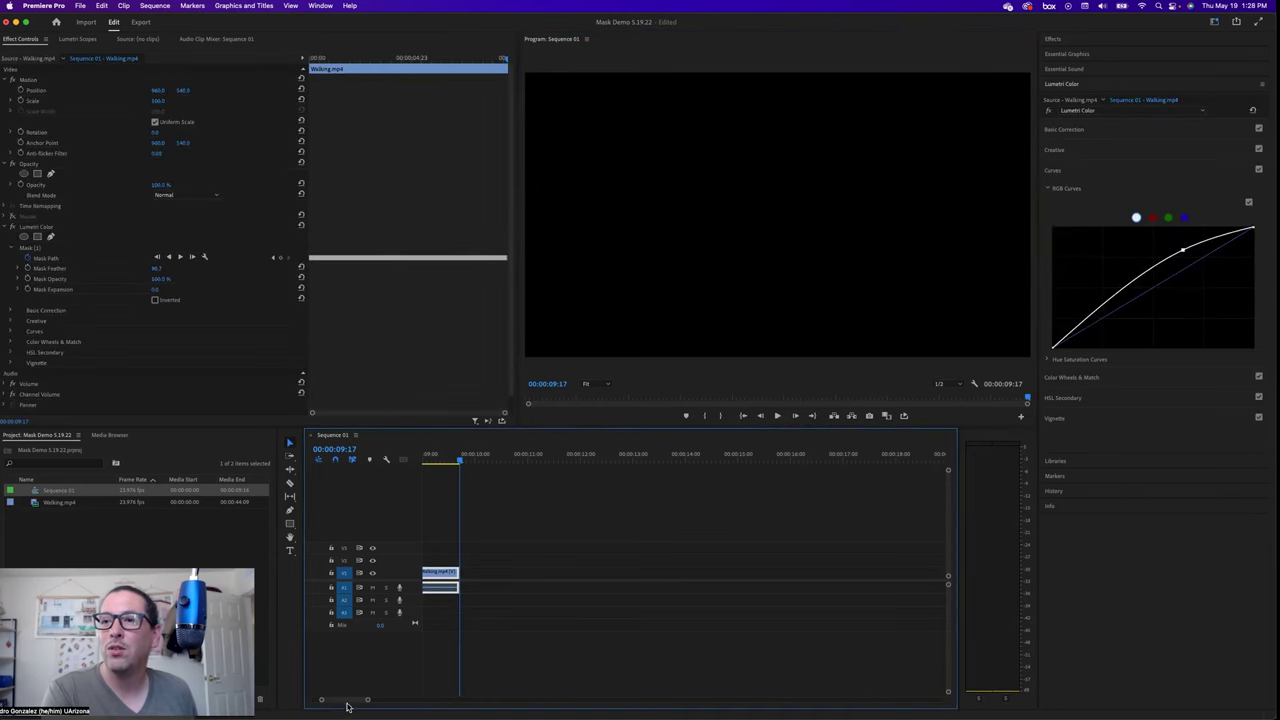
drag(347, 702, 293, 702)
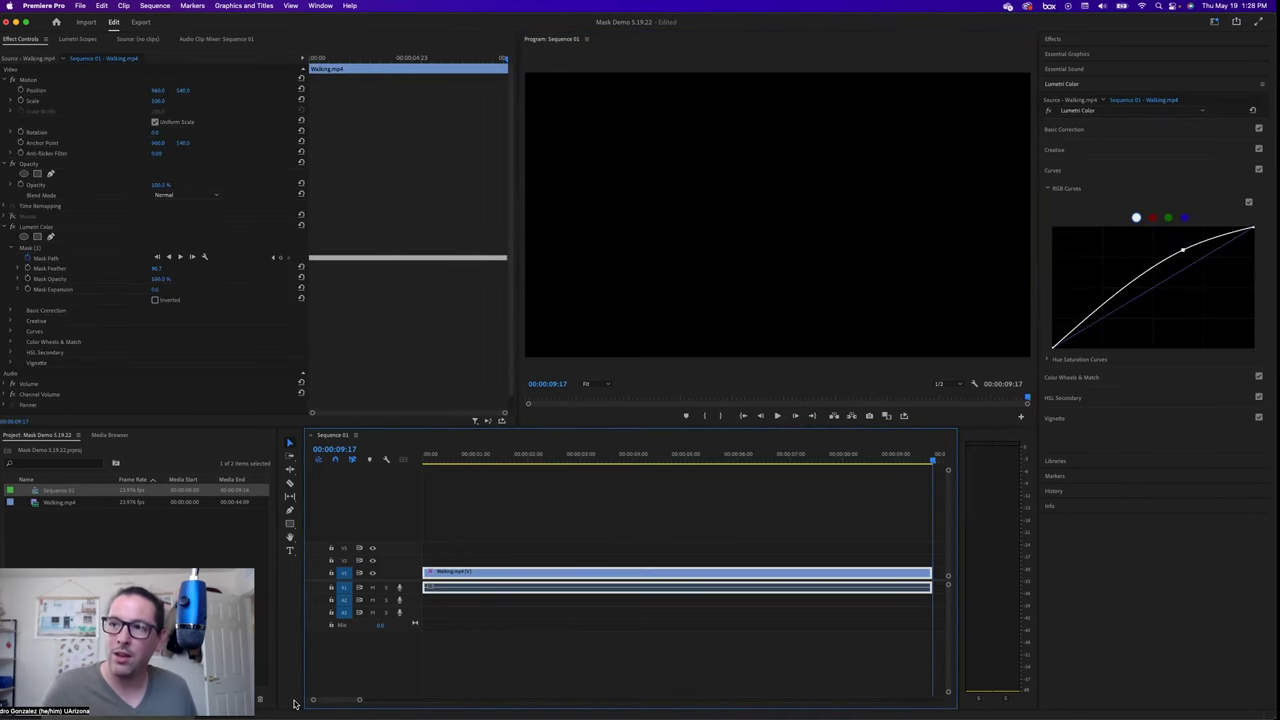
key(Home)
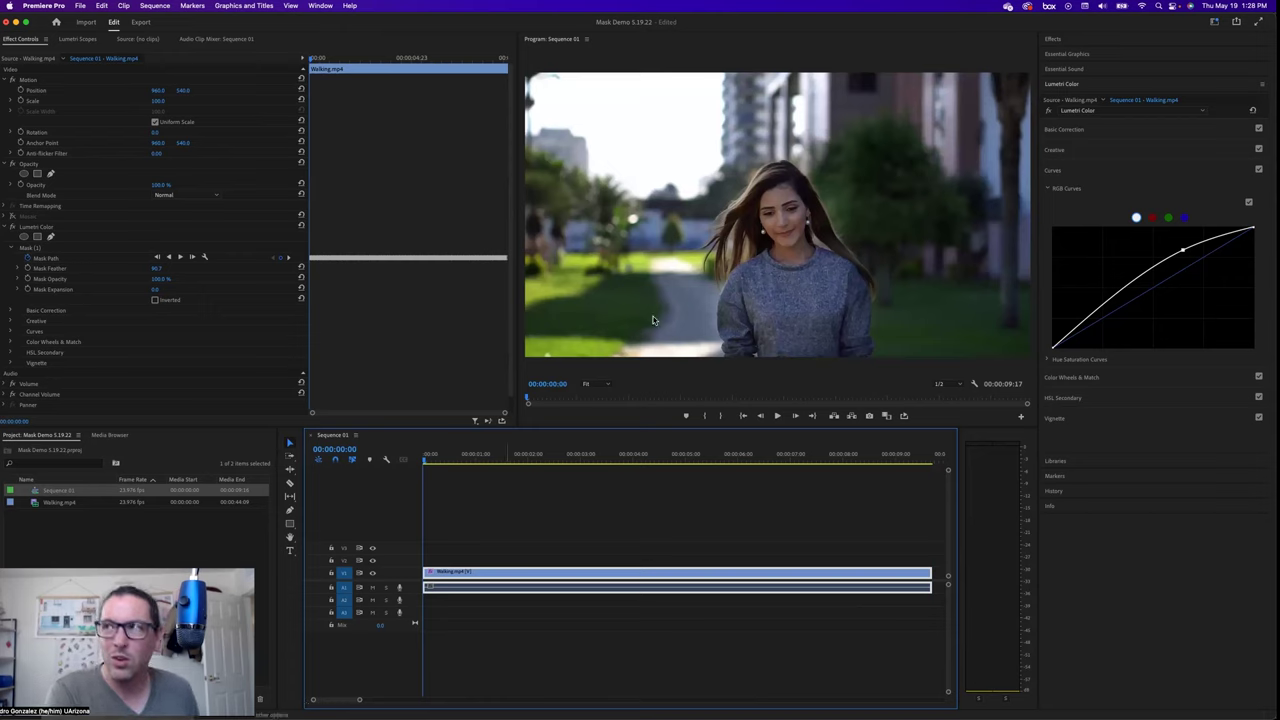
Drain Saturation in Basic Correction and invert Mask (1) so the background is affected
click(1078, 131)
drag(1168, 247, 1062, 266)
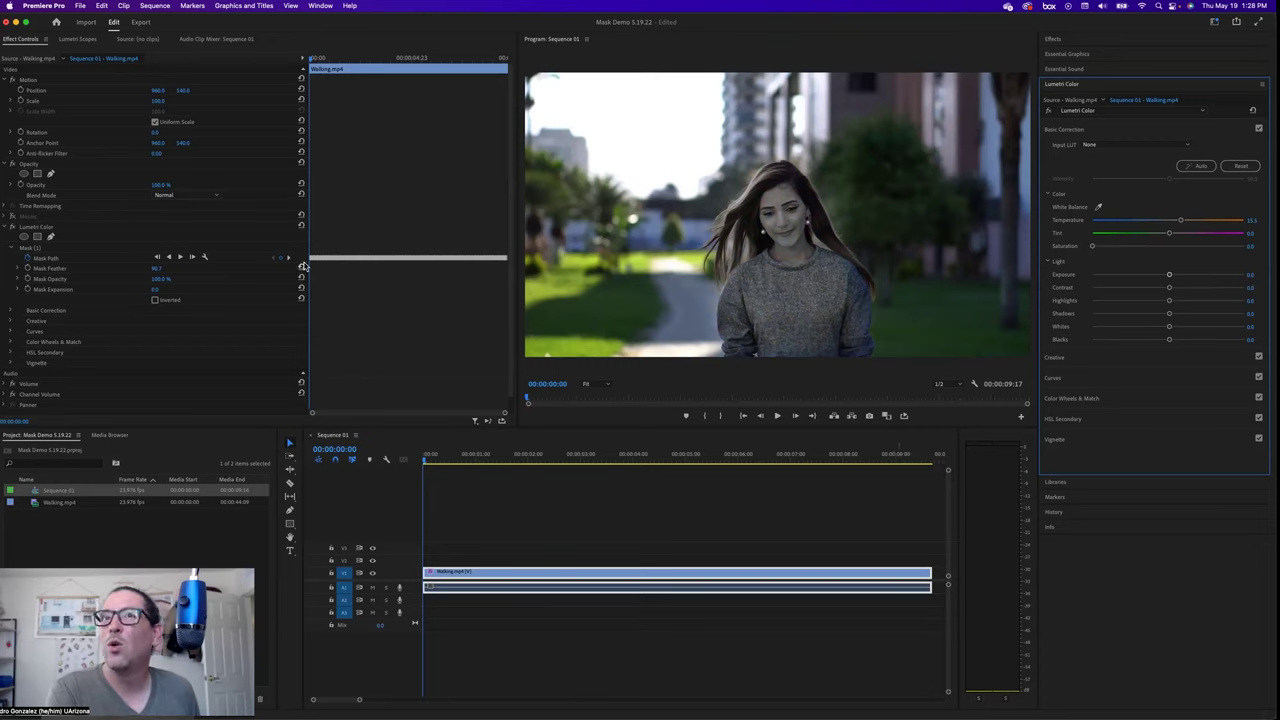
click(155, 300)
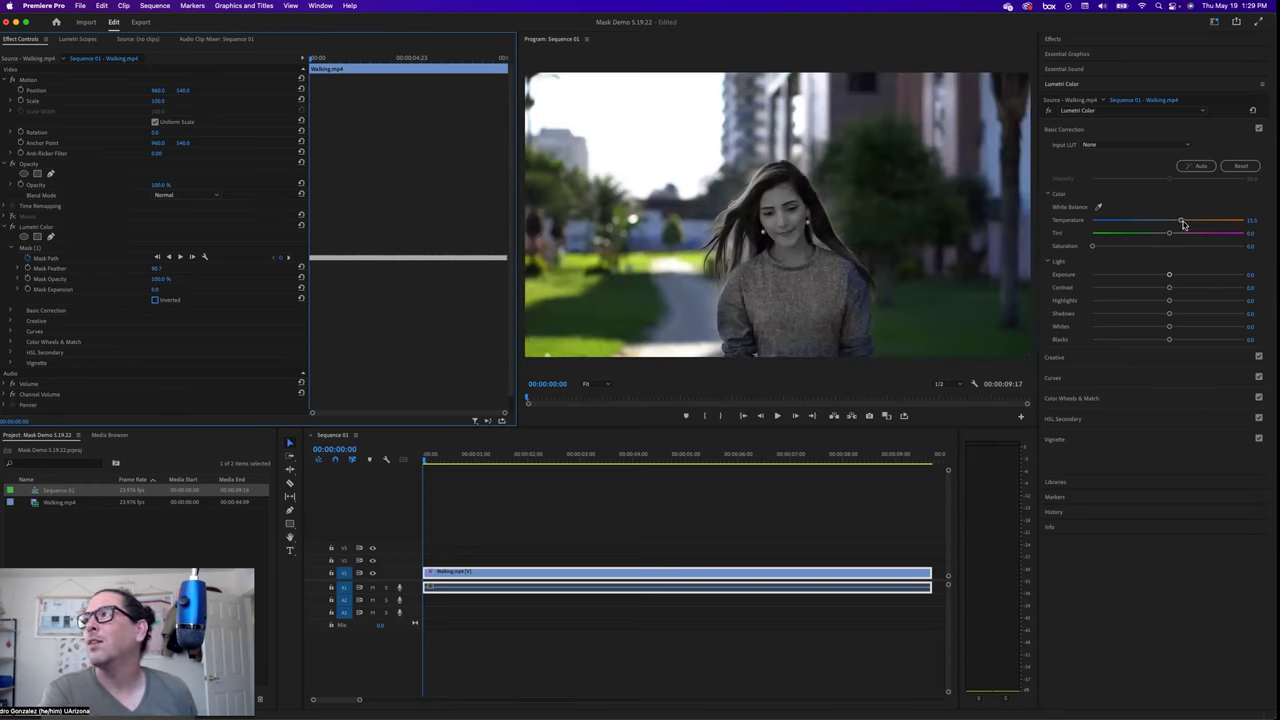
Restore the Lumetri Saturation value to 100
drag(1093, 246, 1166, 256)
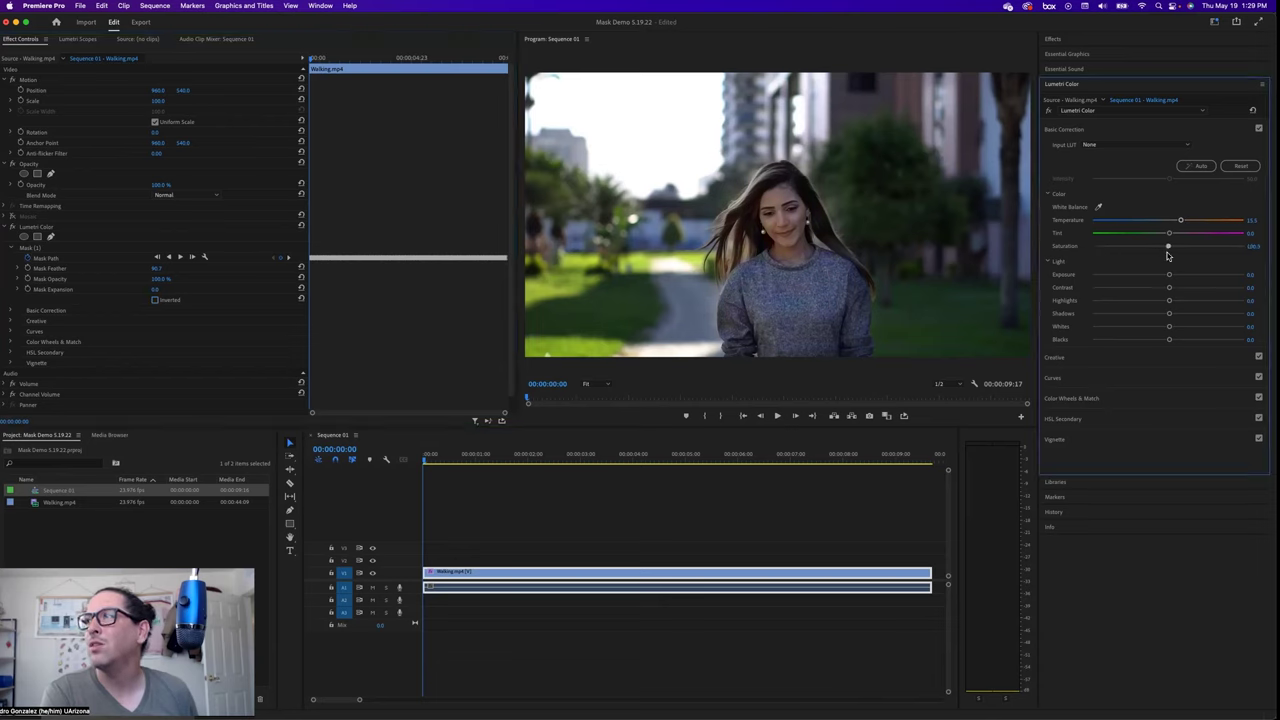
click(1252, 246)
text(0)
key(Return)
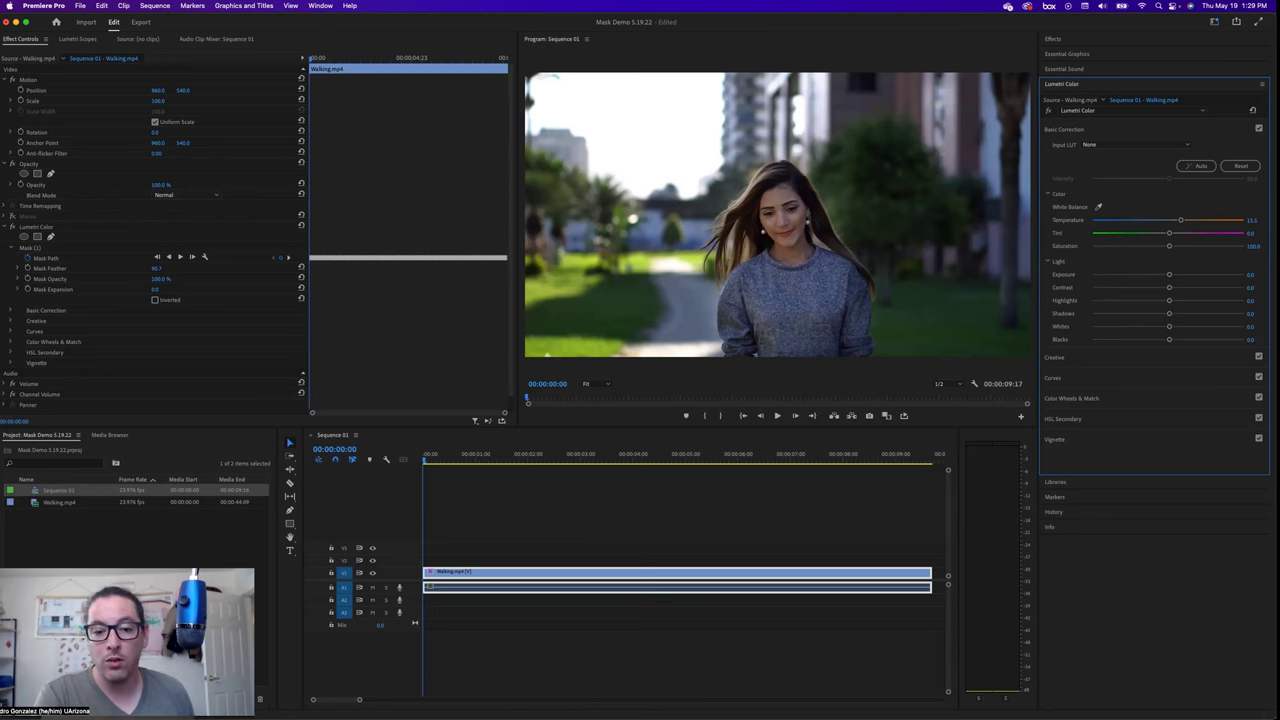
Bring up Finder's Downloads window, select TV.mp4 and Quick Look preview it
key(super+Tab)
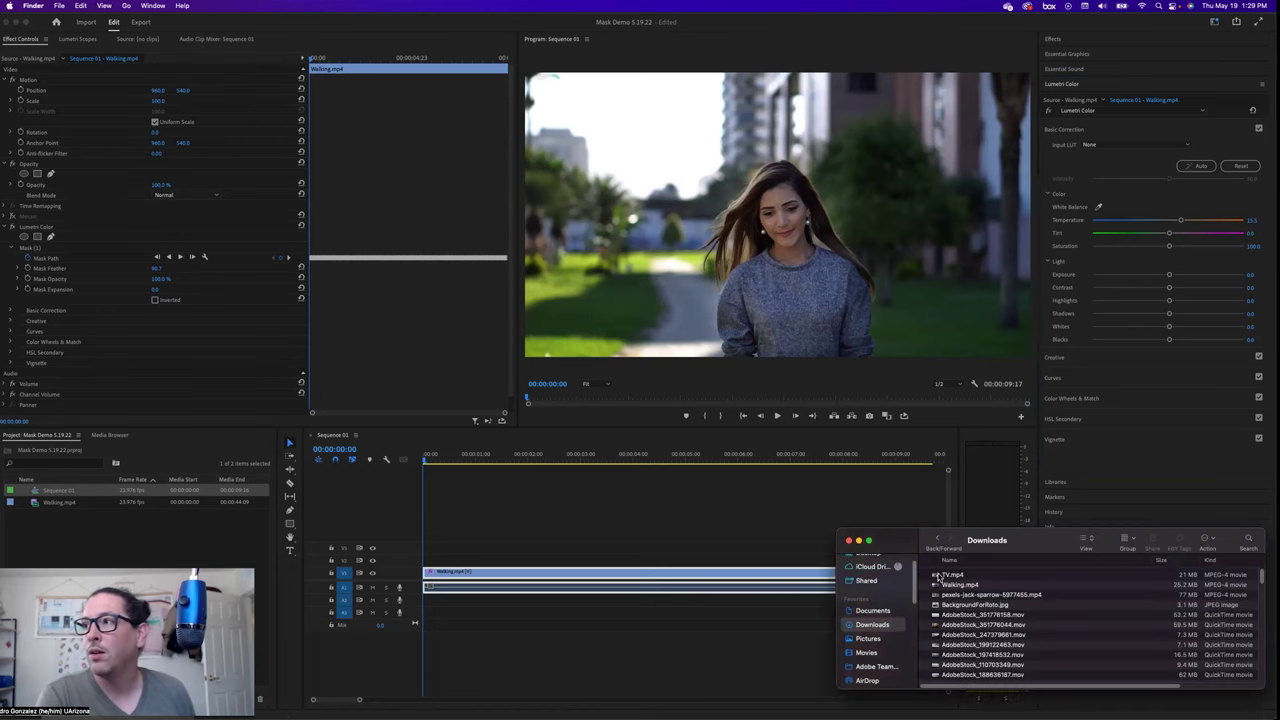
drag(887, 550, 830, 262)
click(886, 288)
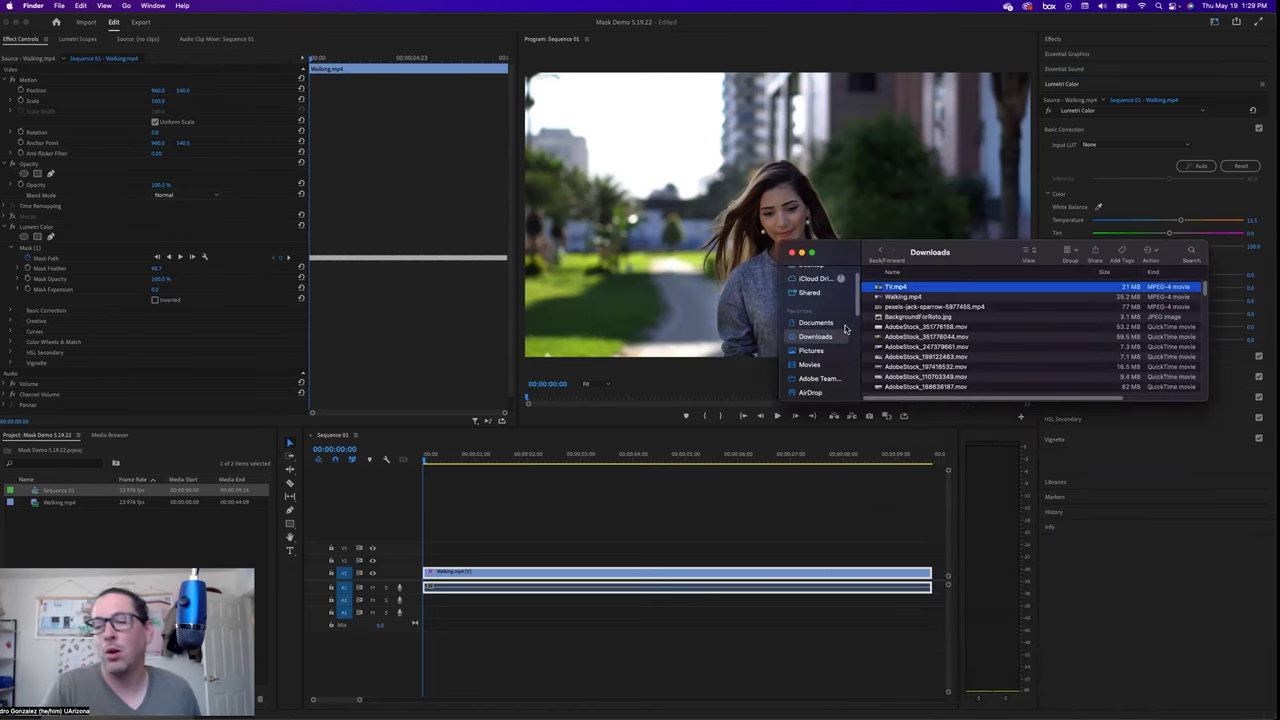
key(space)
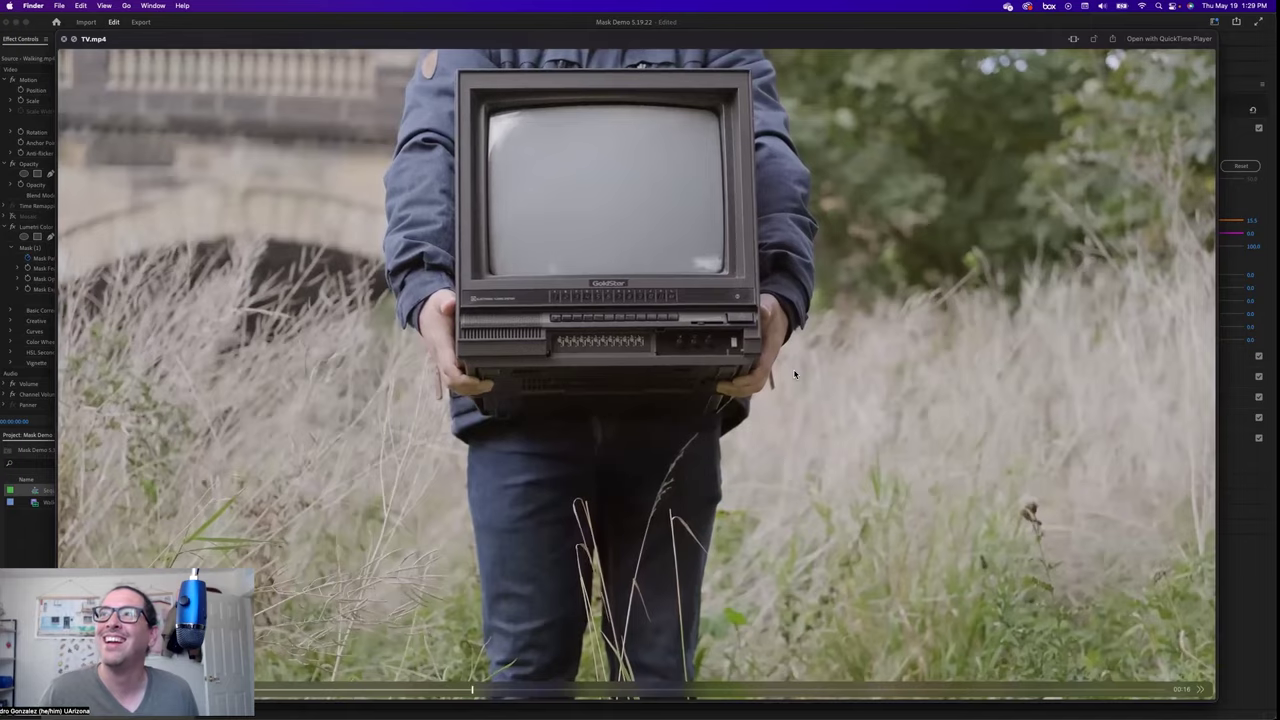
key(space)
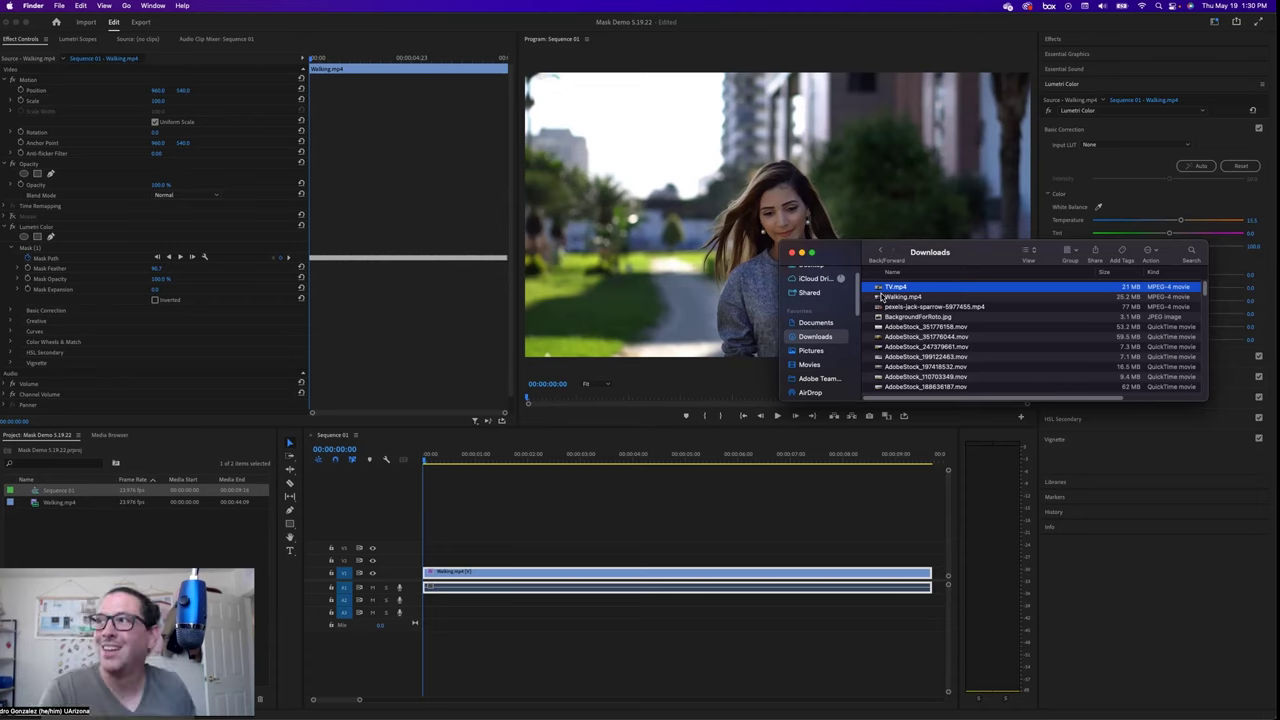
Place TV.mp4 on V2 above Walking and trim its end to match Walking's end
drag(881, 289, 430, 557)
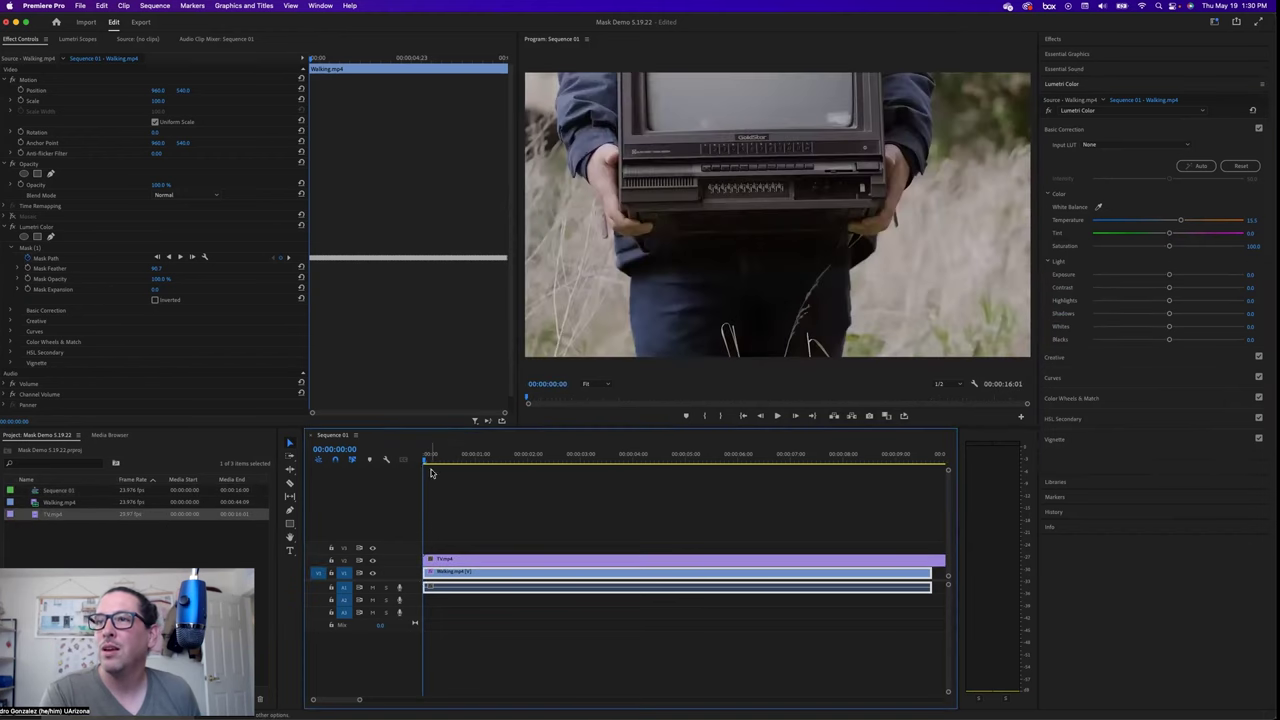
key(Down)
key(Right)
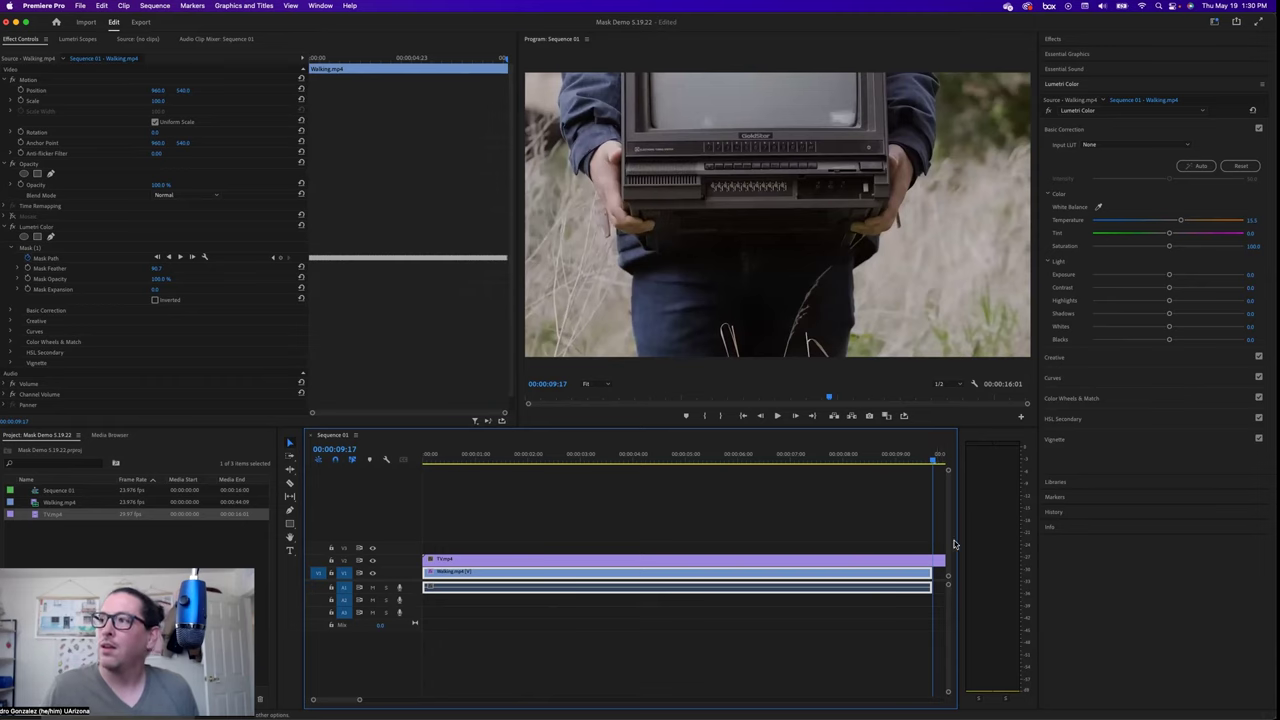
drag(944, 571, 937, 563)
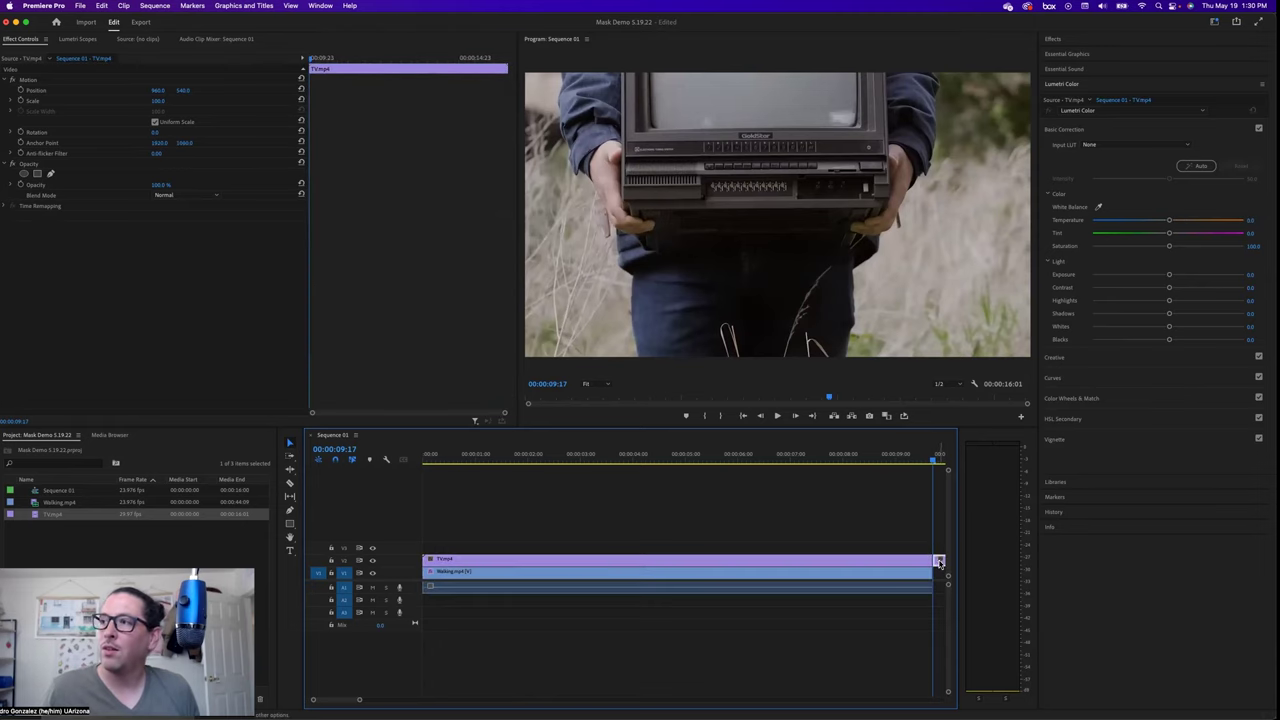
key(Home)
click(839, 568)
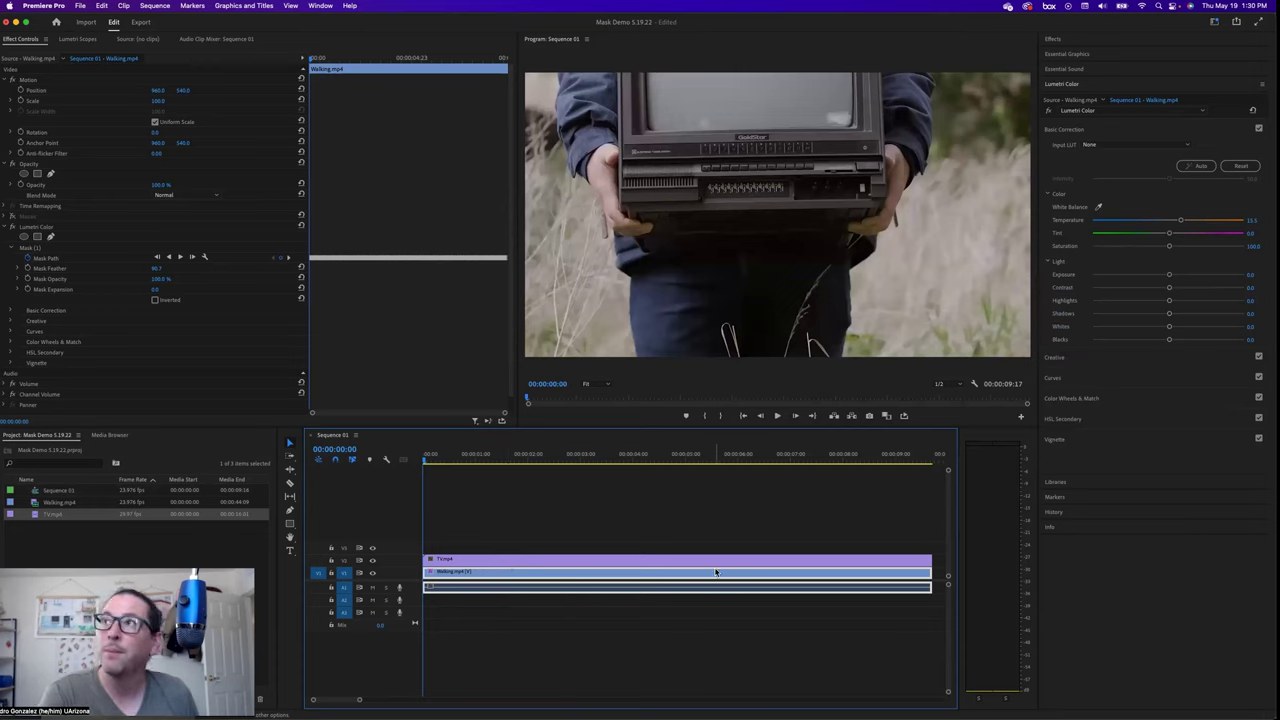
Scale TV.mp4 to 50% so the TV footage fills the whole frame
click(439, 561)
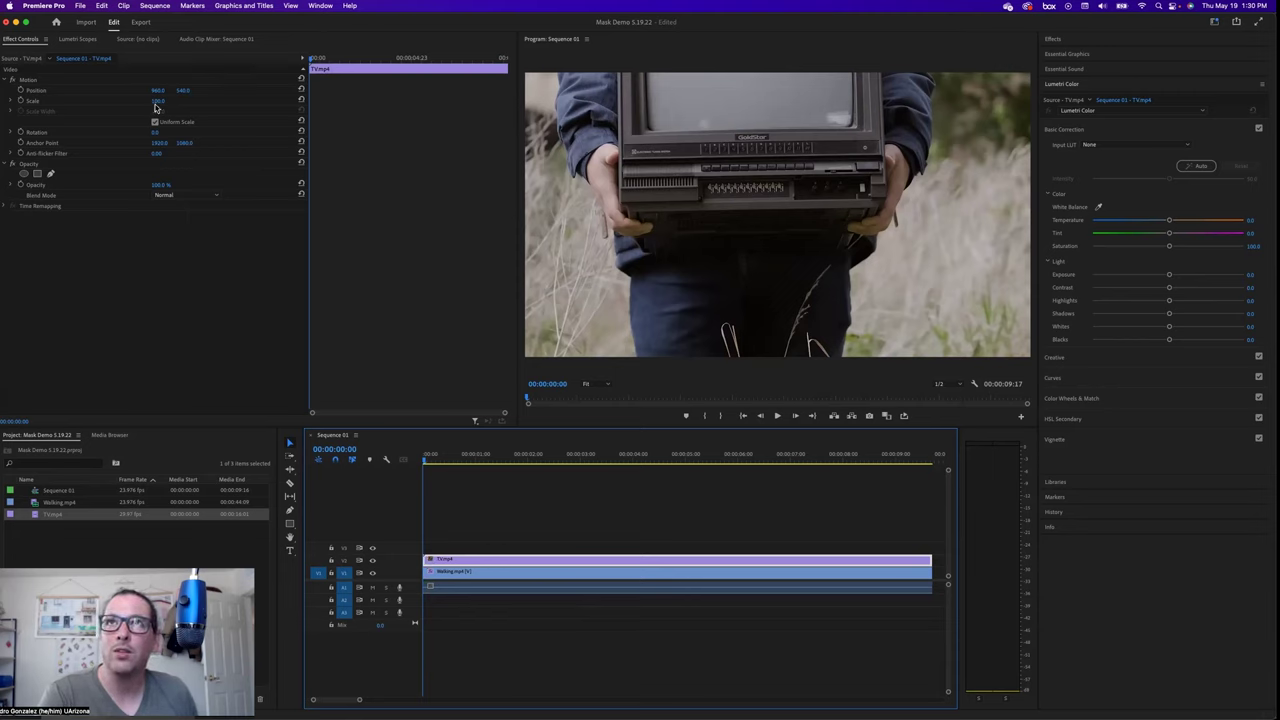
drag(157, 103, 98, 103)
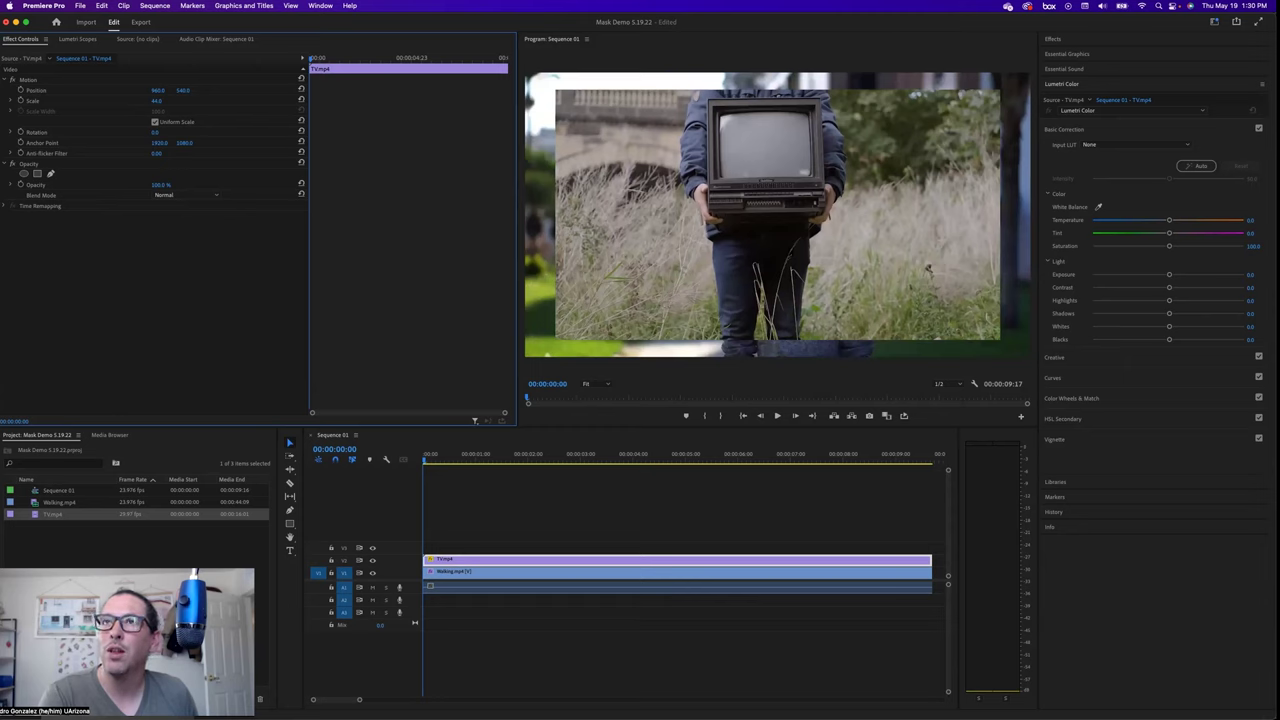
click(156, 101)
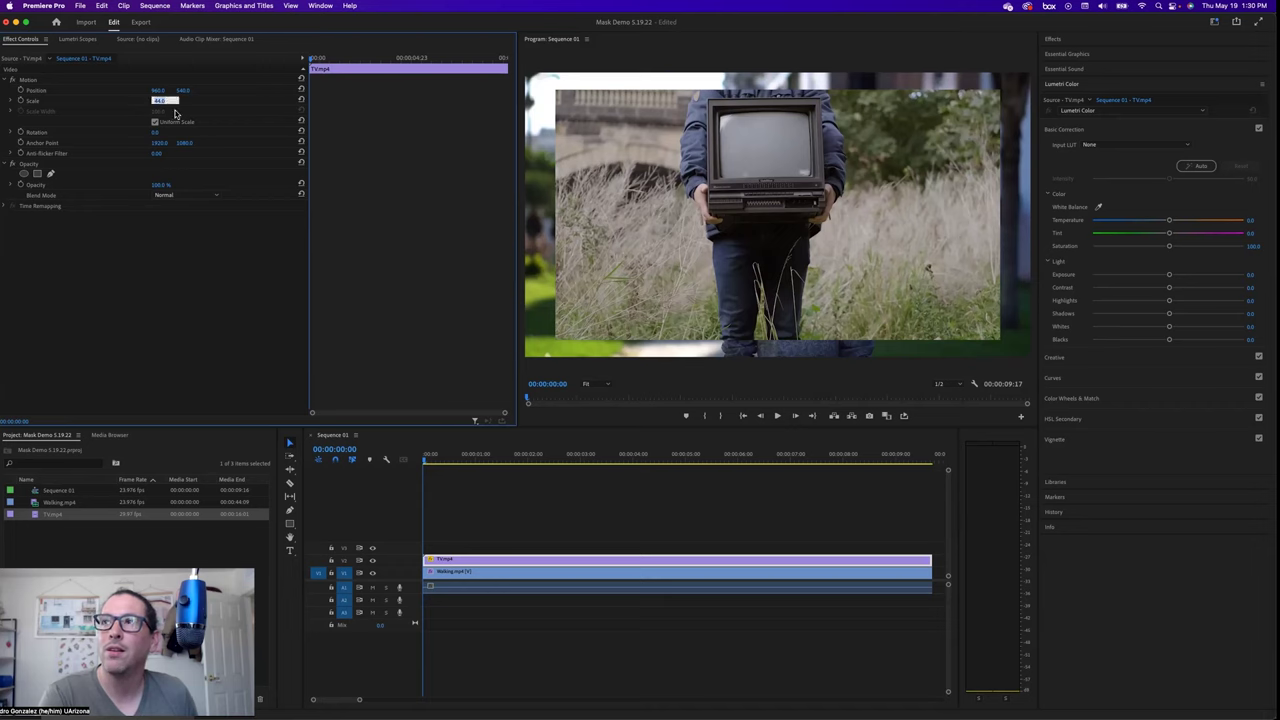
click(790, 274)
double_click(752, 204)
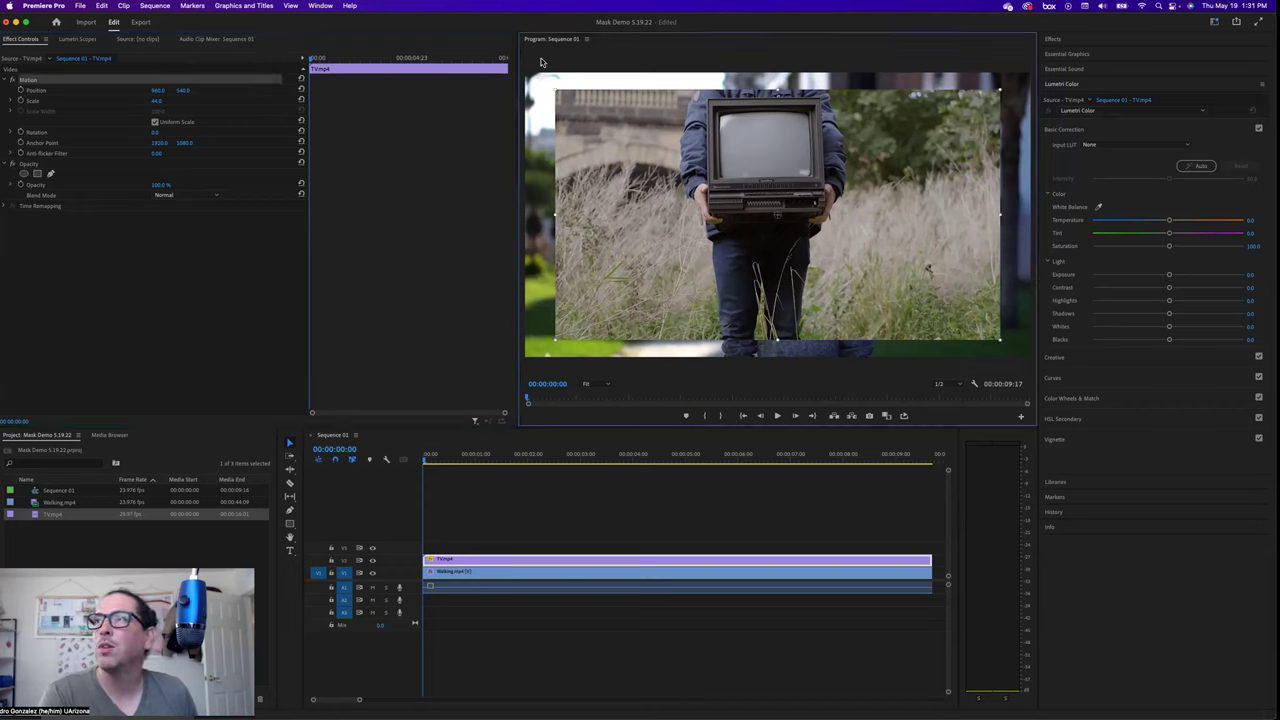
drag(551, 87, 523, 72)
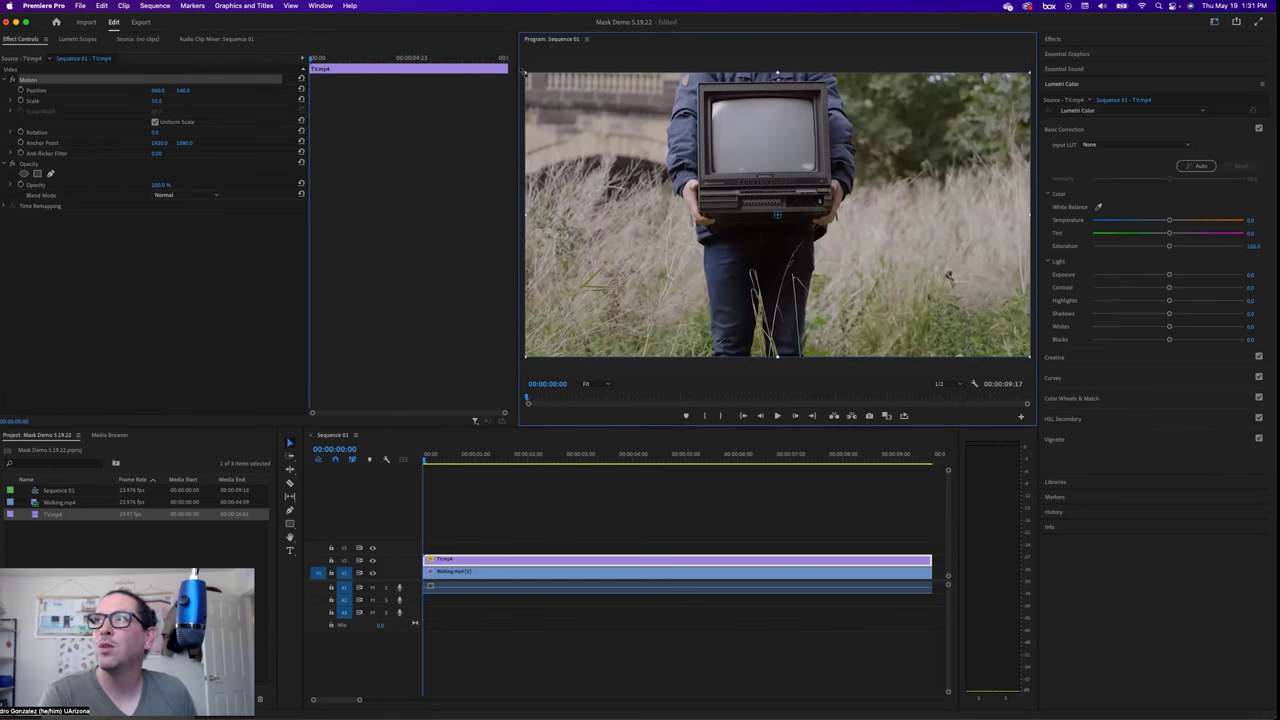
click(636, 368)
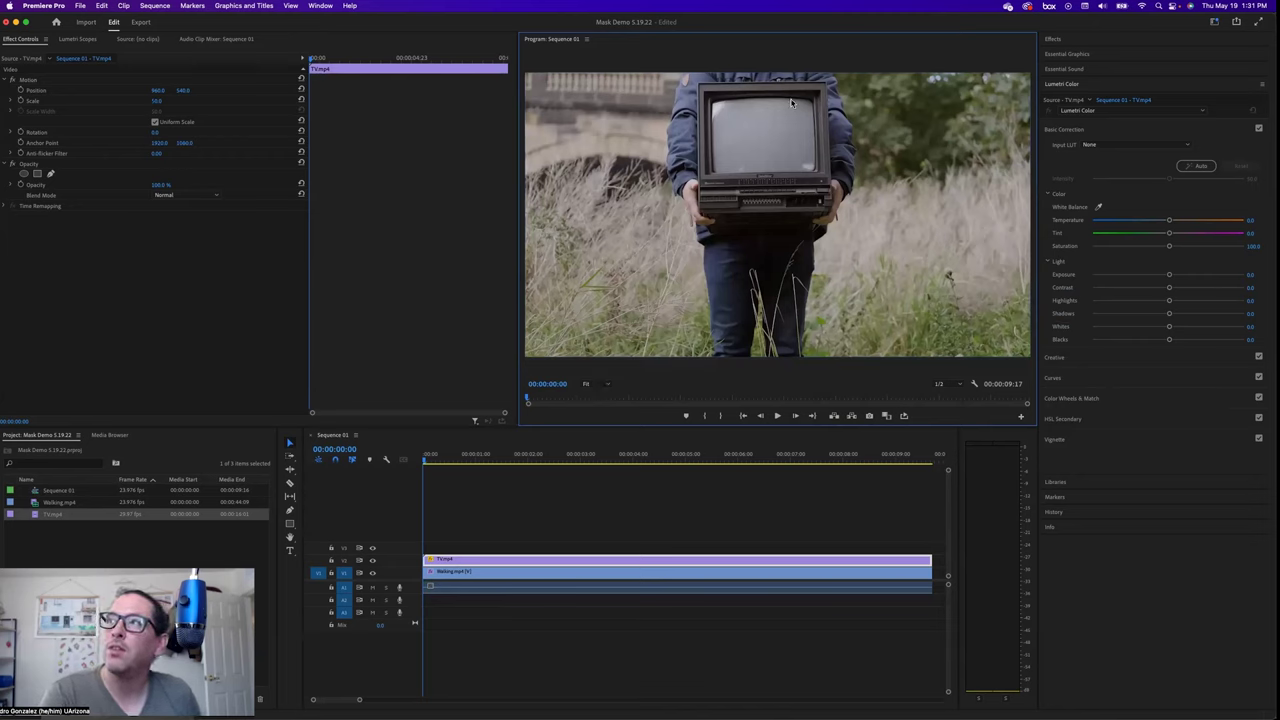
Zoom the Program monitor to 200% and pan to the TV screen
click(604, 385)
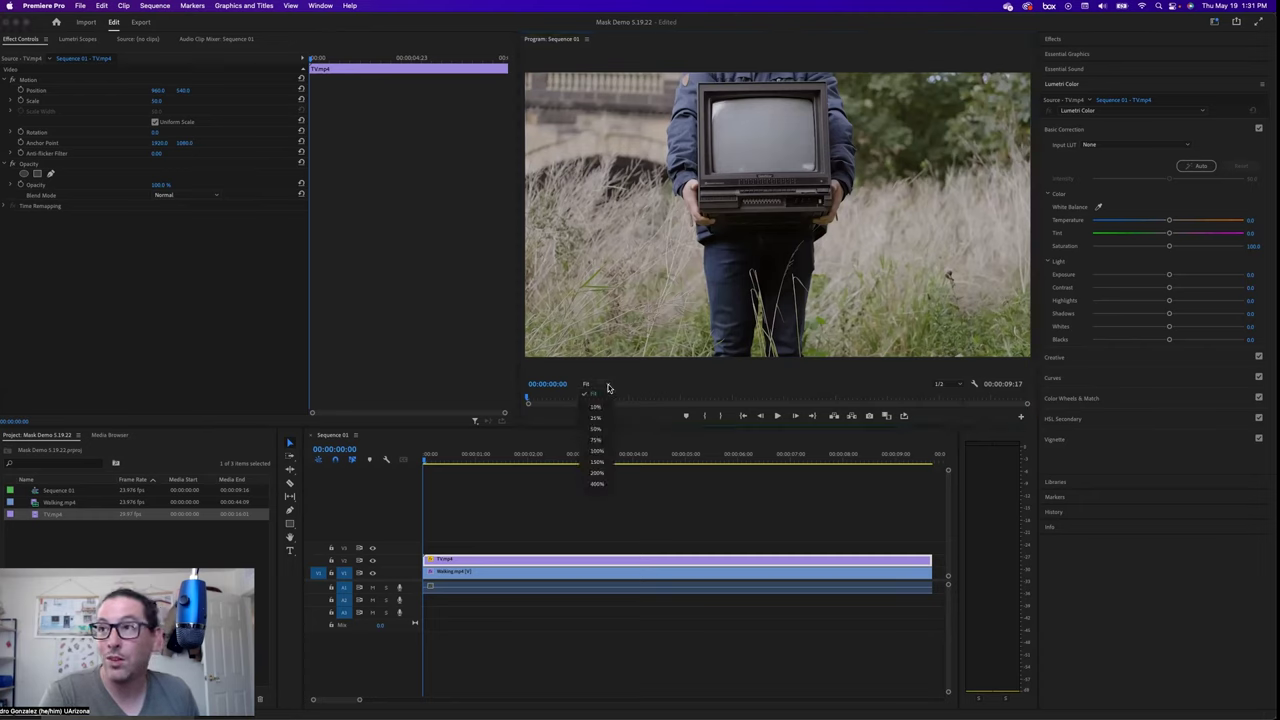
click(604, 472)
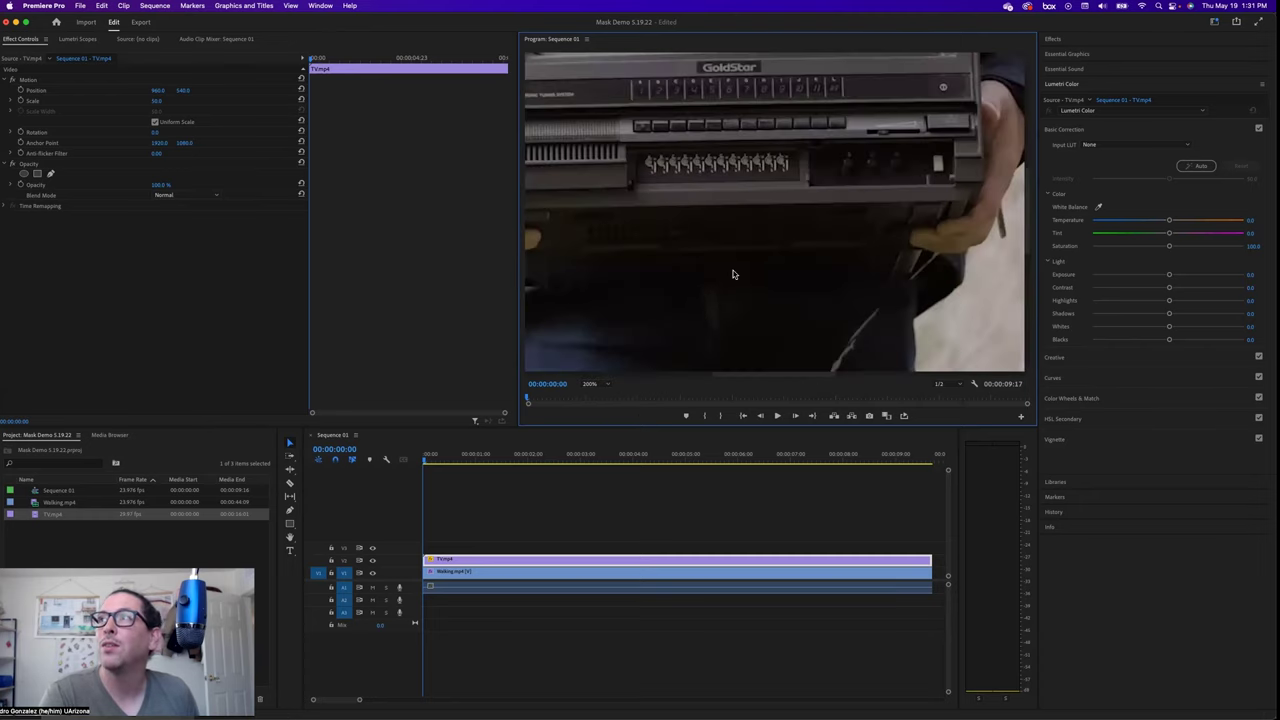
key(Right)
key(Right)
key(Right)
key(Right)
key(Right)
key(Left)
key(Left)
key(Left)
key(Left)
key(Left)
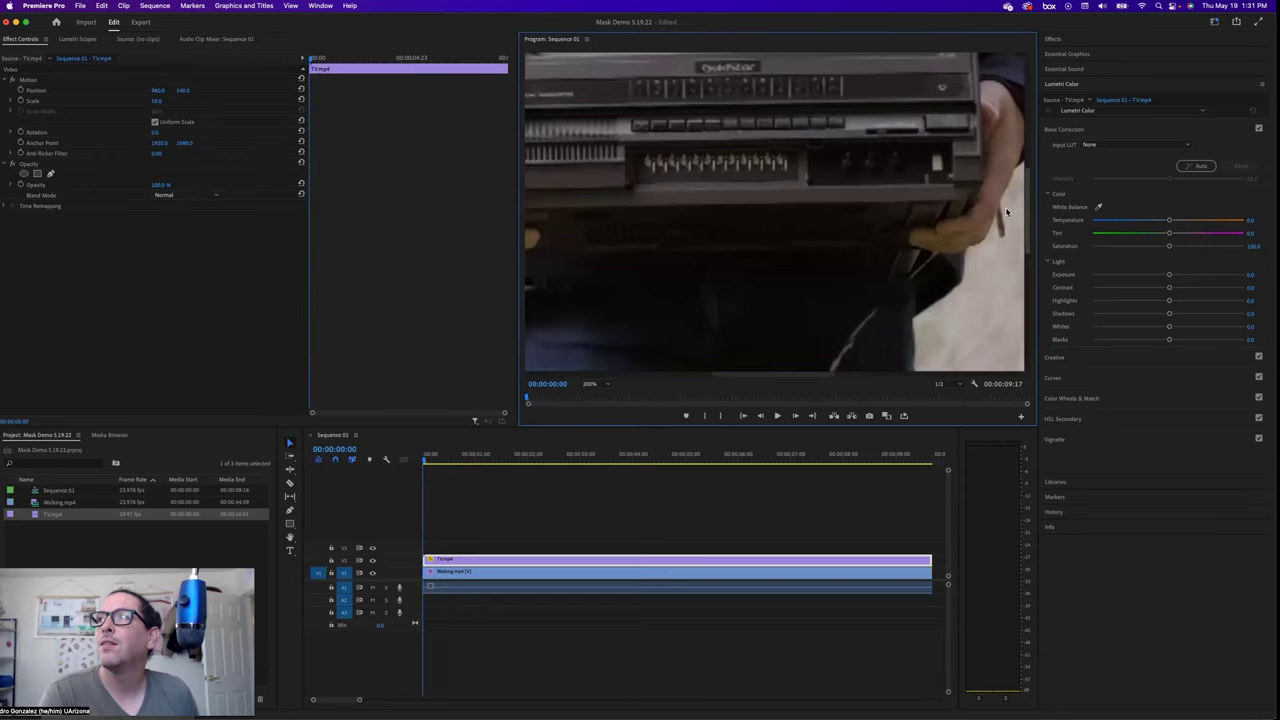
drag(1028, 208, 1028, 128)
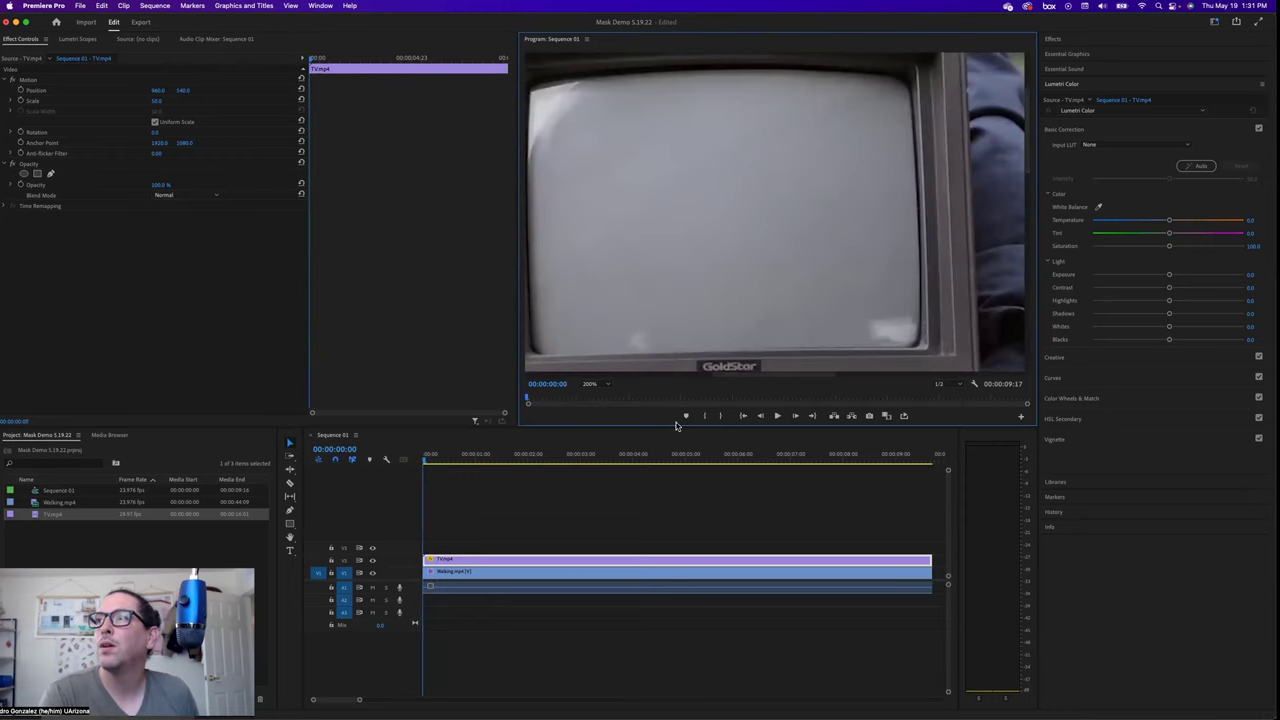
mouse_move(763, 376)
mouse_down()
mouse_move(728, 378)
mouse_move(748, 383)
mouse_up()
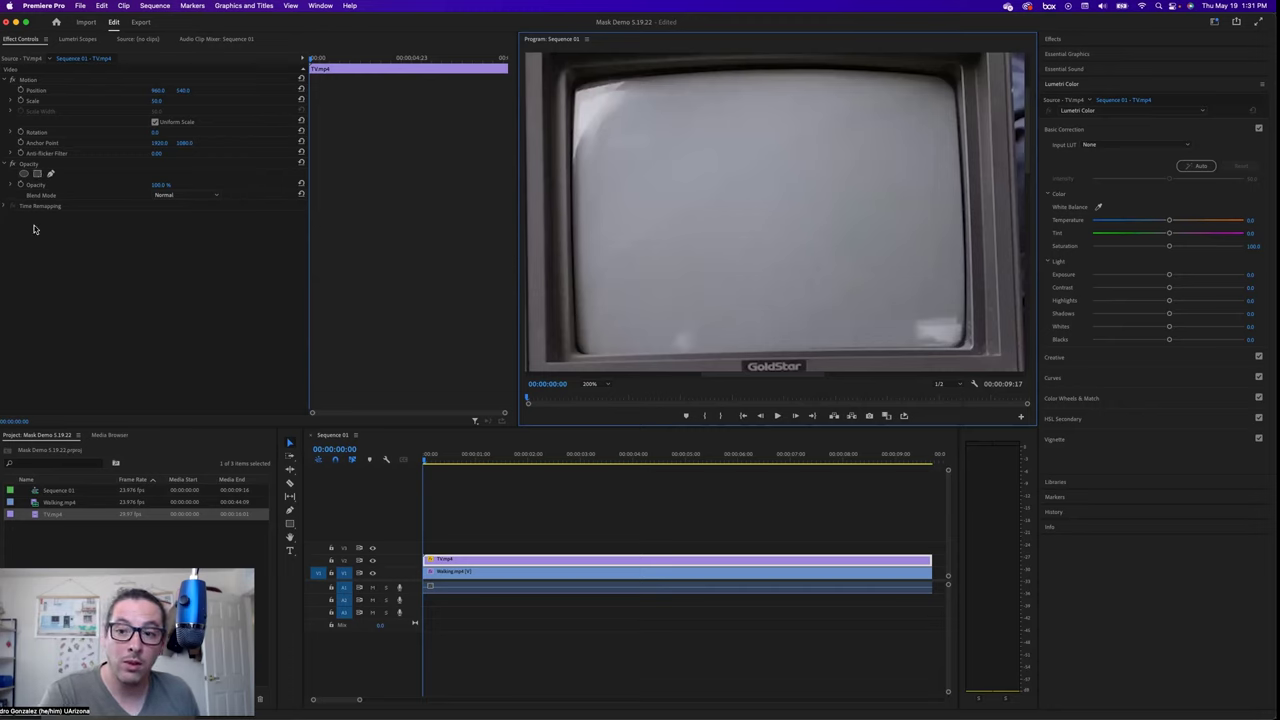
Test TV.mp4's Opacity at 0, undo back to 100%, and add a pen opacity mask
click(160, 185)
text(0)
key(Return)
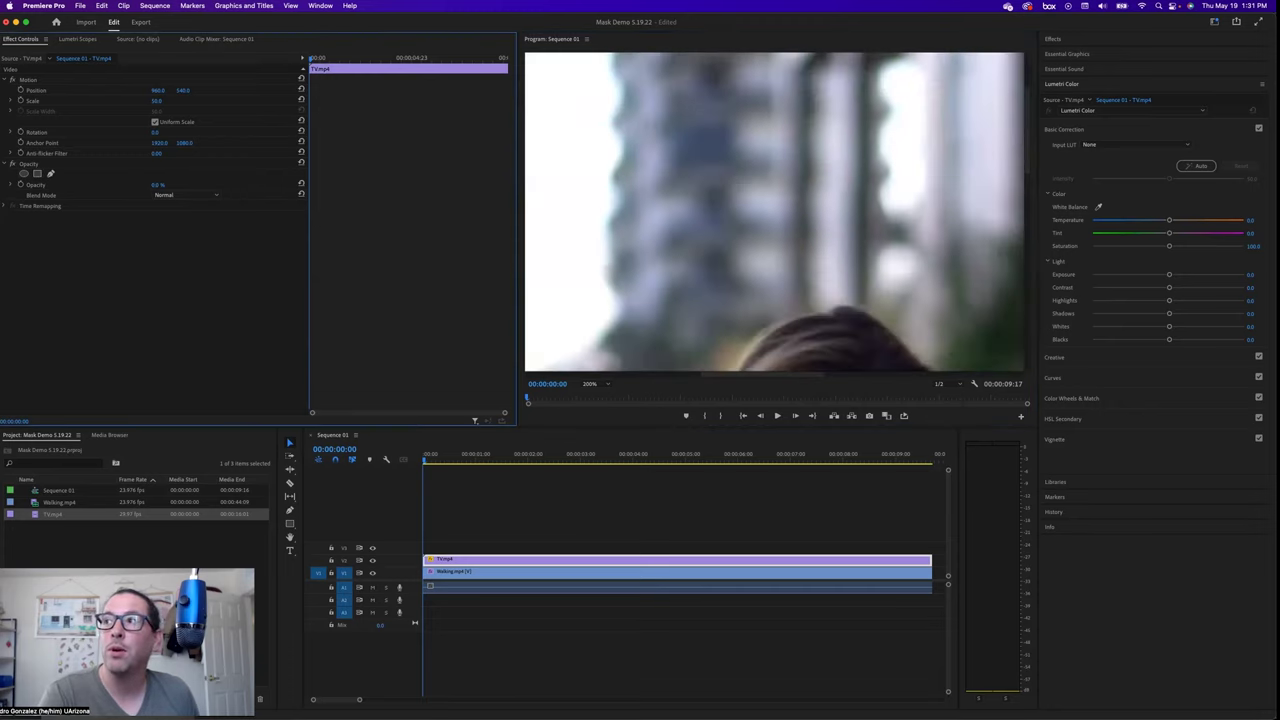
key(super+z)
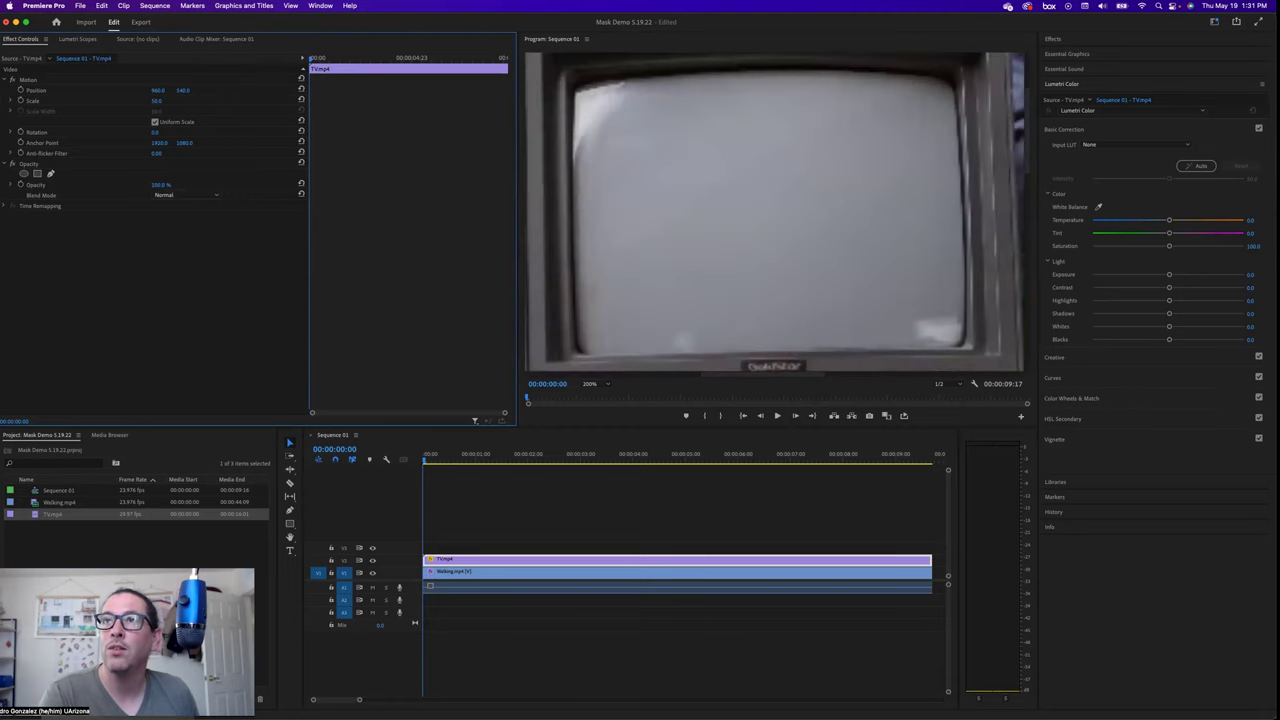
click(50, 174)
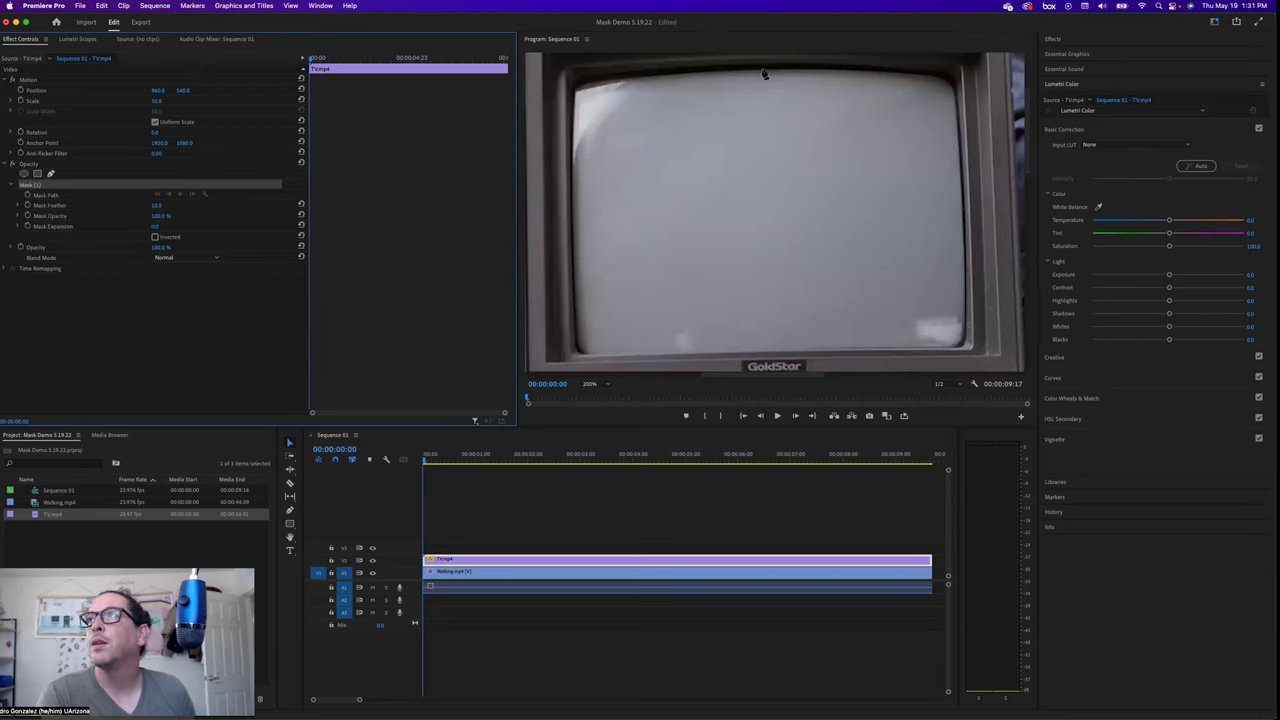
Place curved mask points along the TV screen's top, right, bottom and left edges
drag(758, 72, 785, 76)
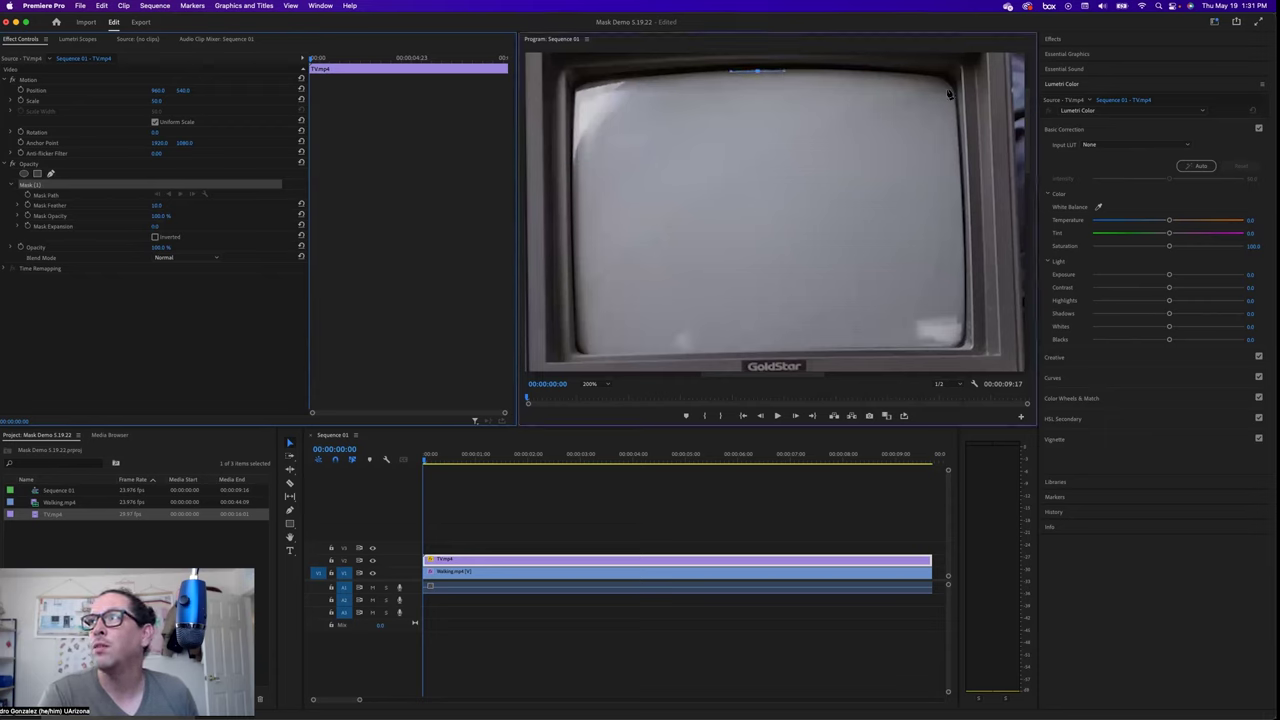
drag(945, 86, 956, 105)
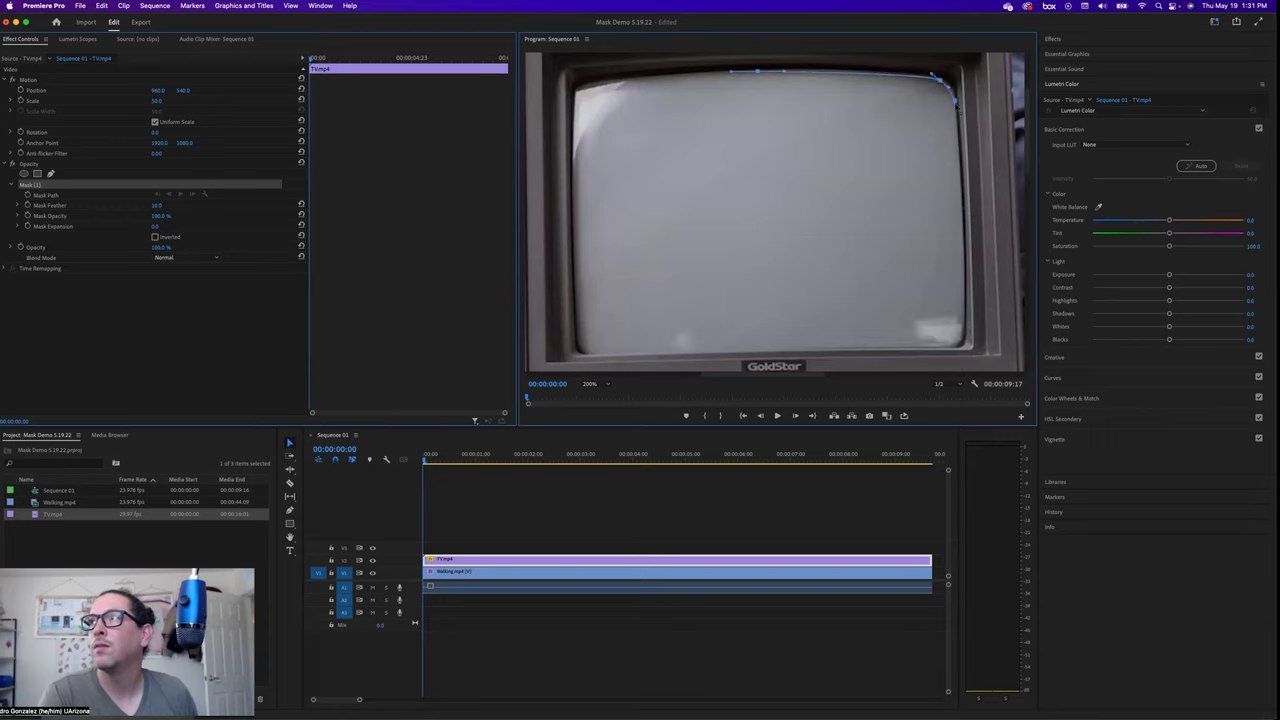
click(964, 342)
drag(964, 343, 954, 356)
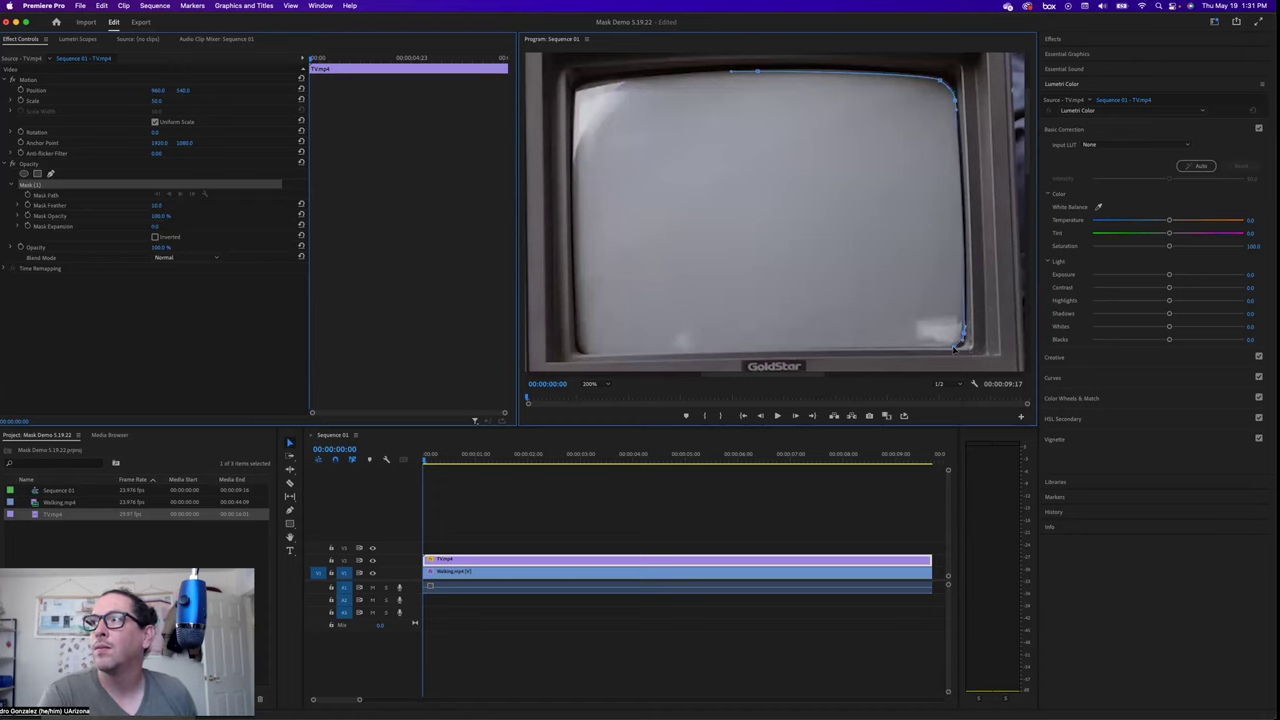
click(771, 349)
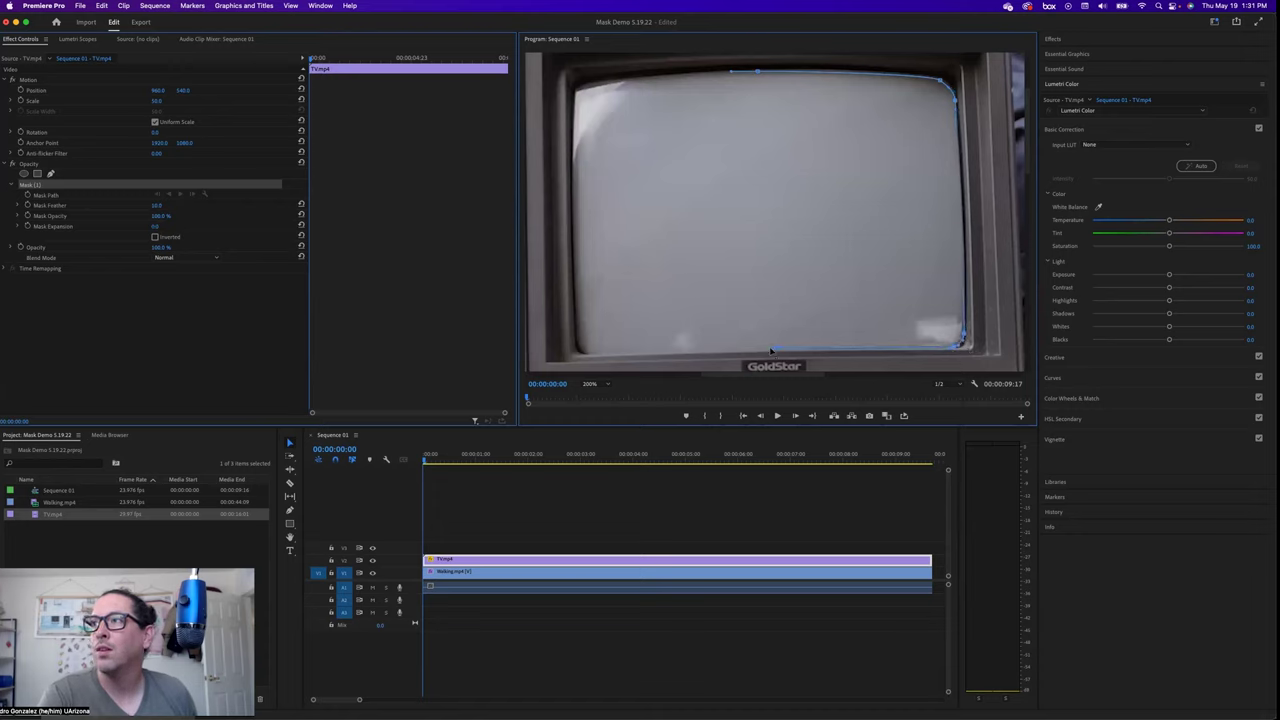
click(578, 350)
click(576, 322)
click(573, 273)
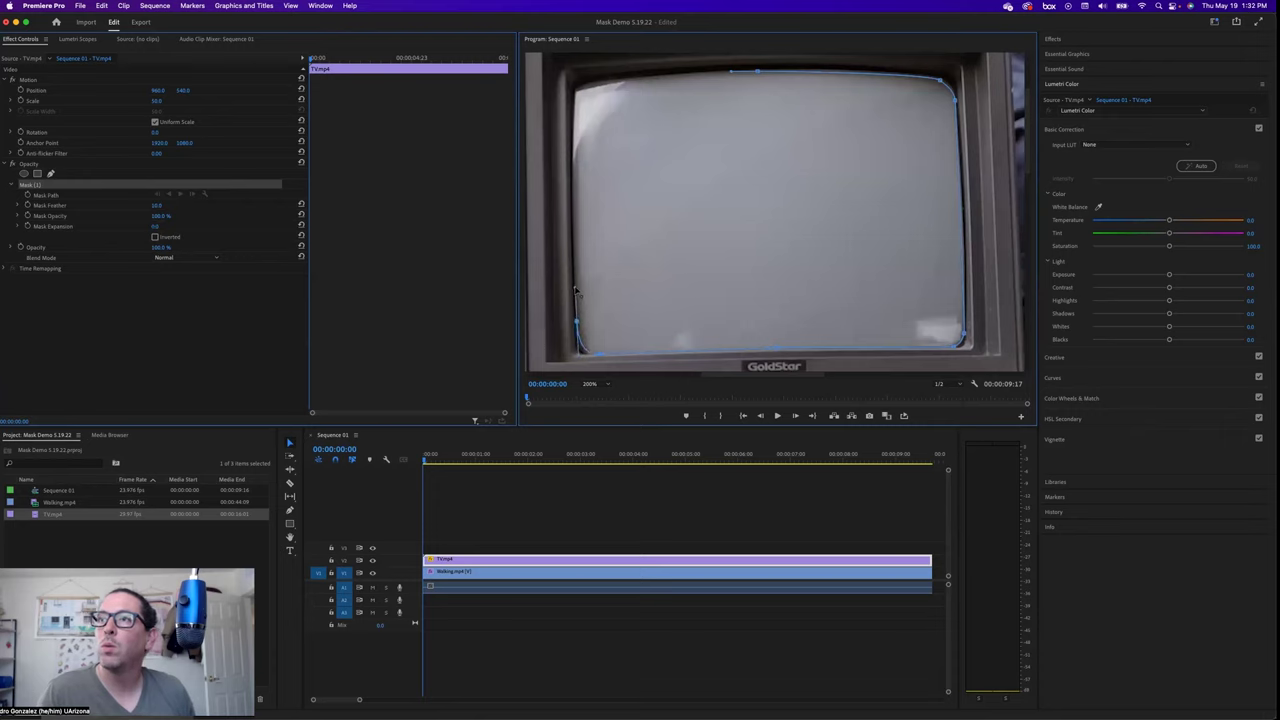
key(space)
key(space)
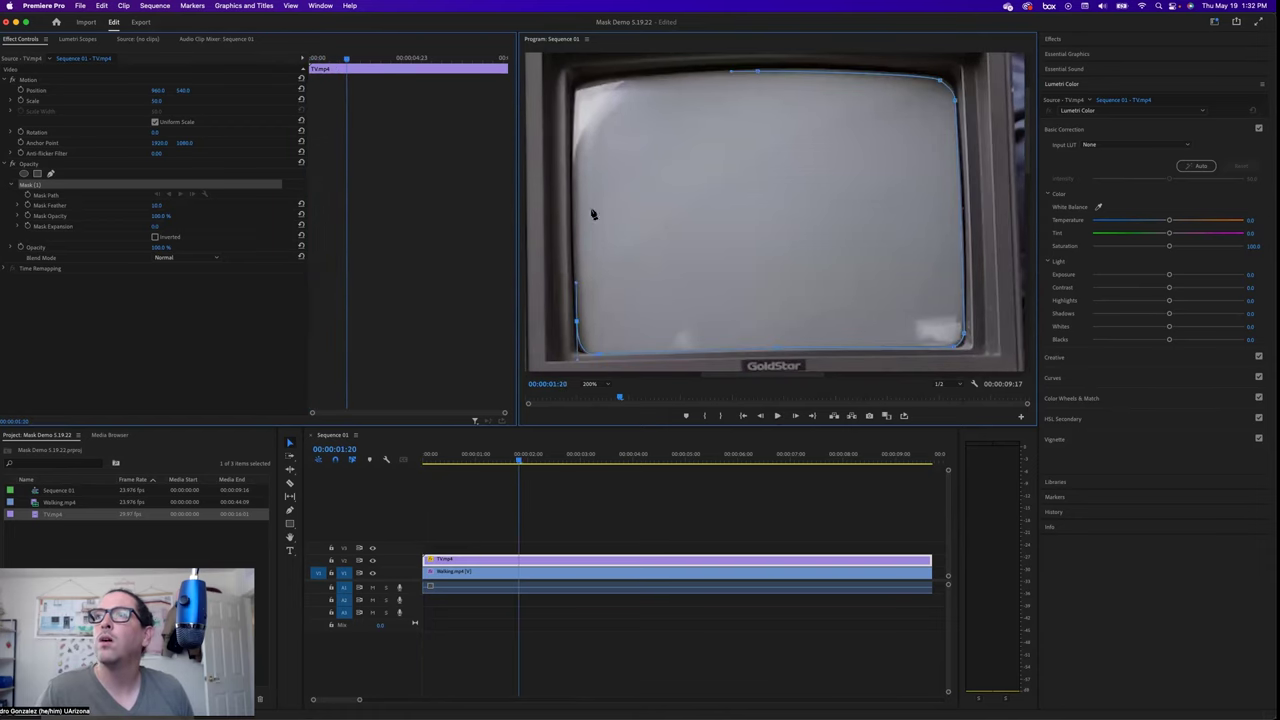
Add a top-left corner point, close the mask at its start, and align that corner to the screen edge
click(576, 103)
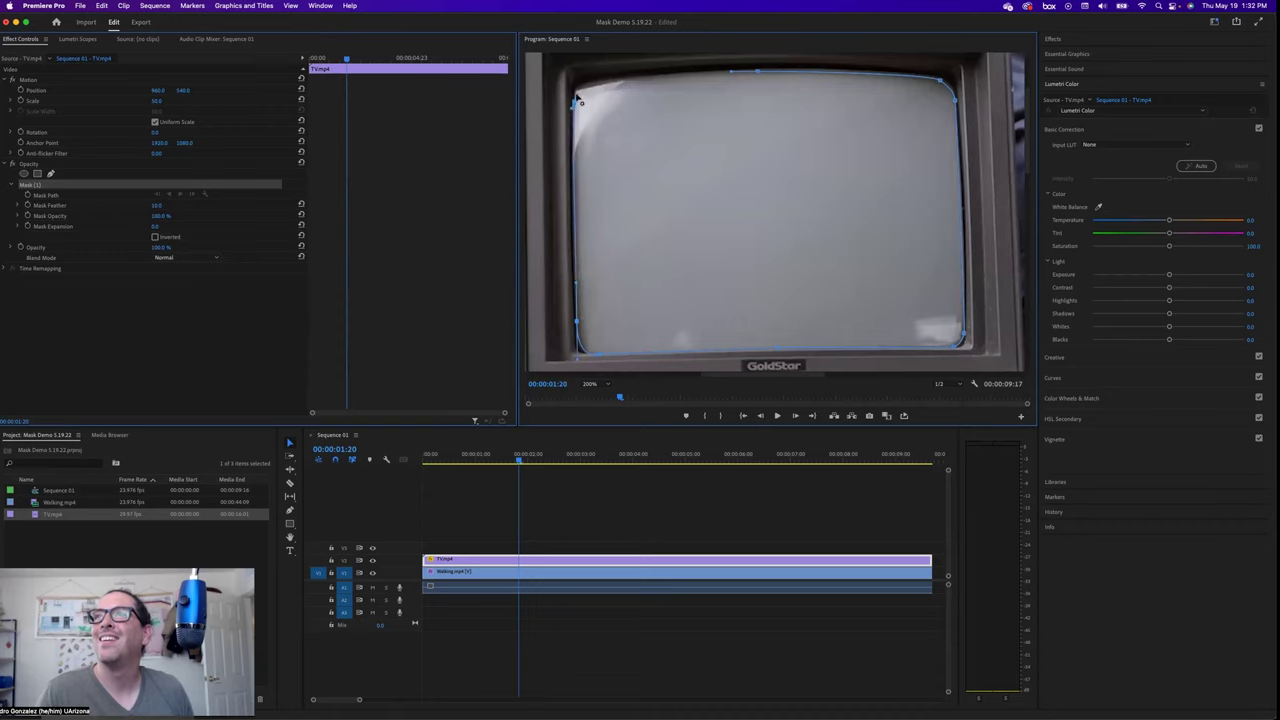
click(733, 74)
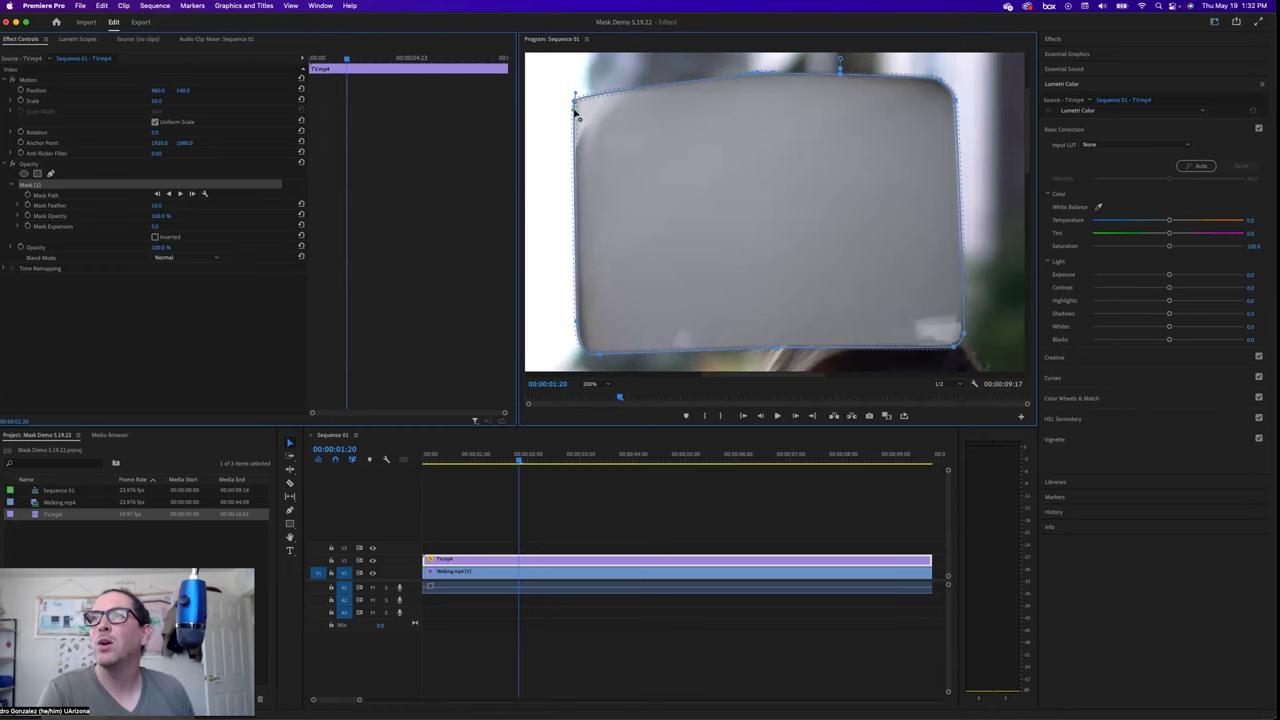
mouse_move(575, 113)
mouse_down()
mouse_move(565, 116)
mouse_move(579, 95)
mouse_up()
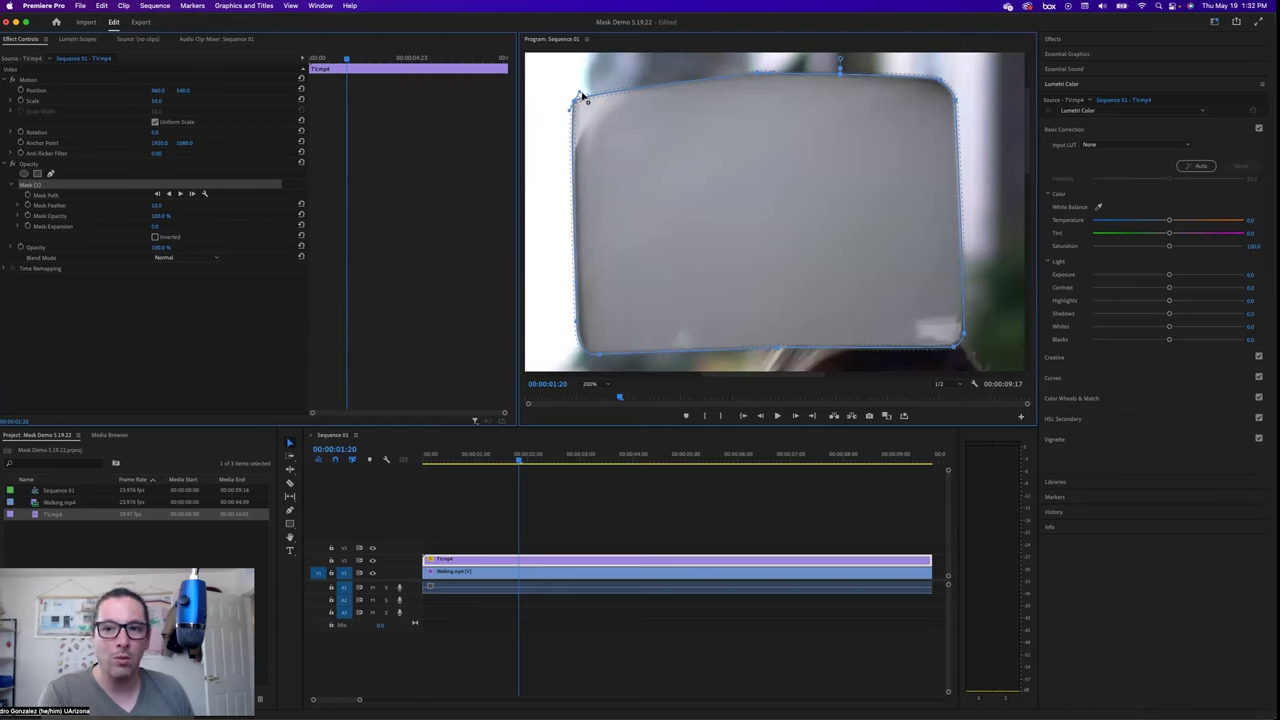
Fit the viewer to the frame and invert TV.mp4's Mask (1) so the screen turns transparent
click(601, 388)
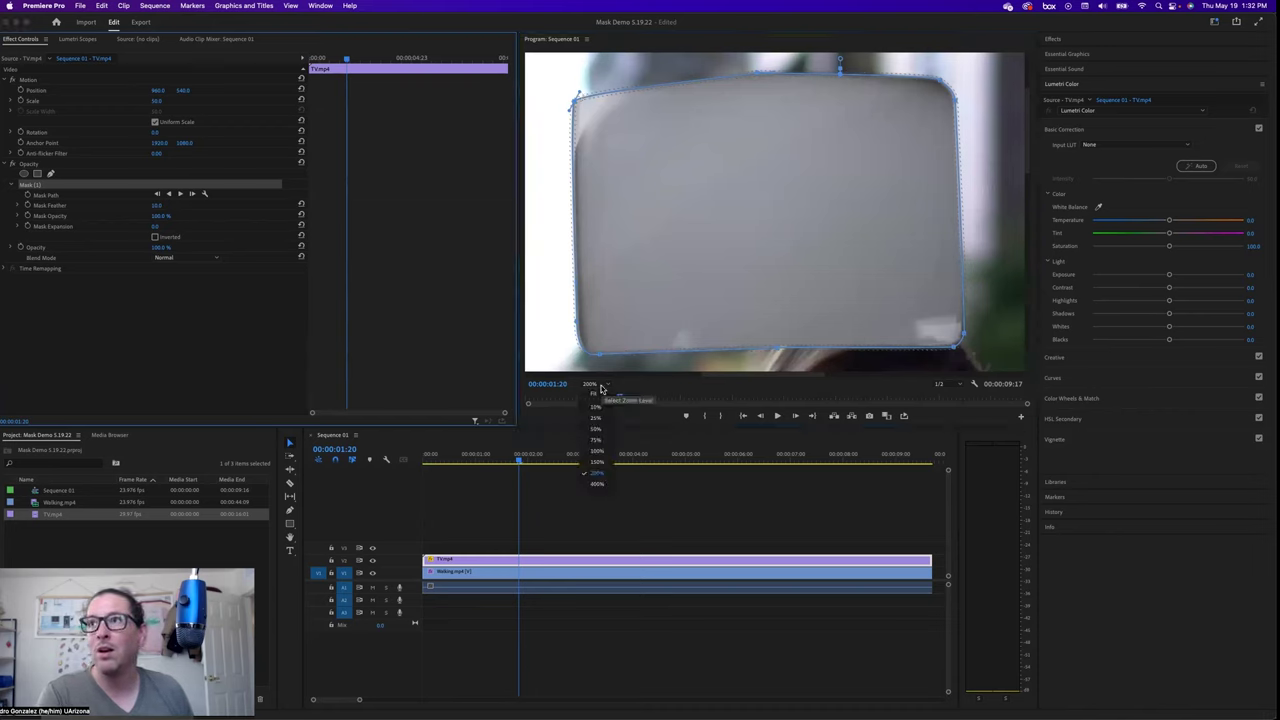
click(598, 403)
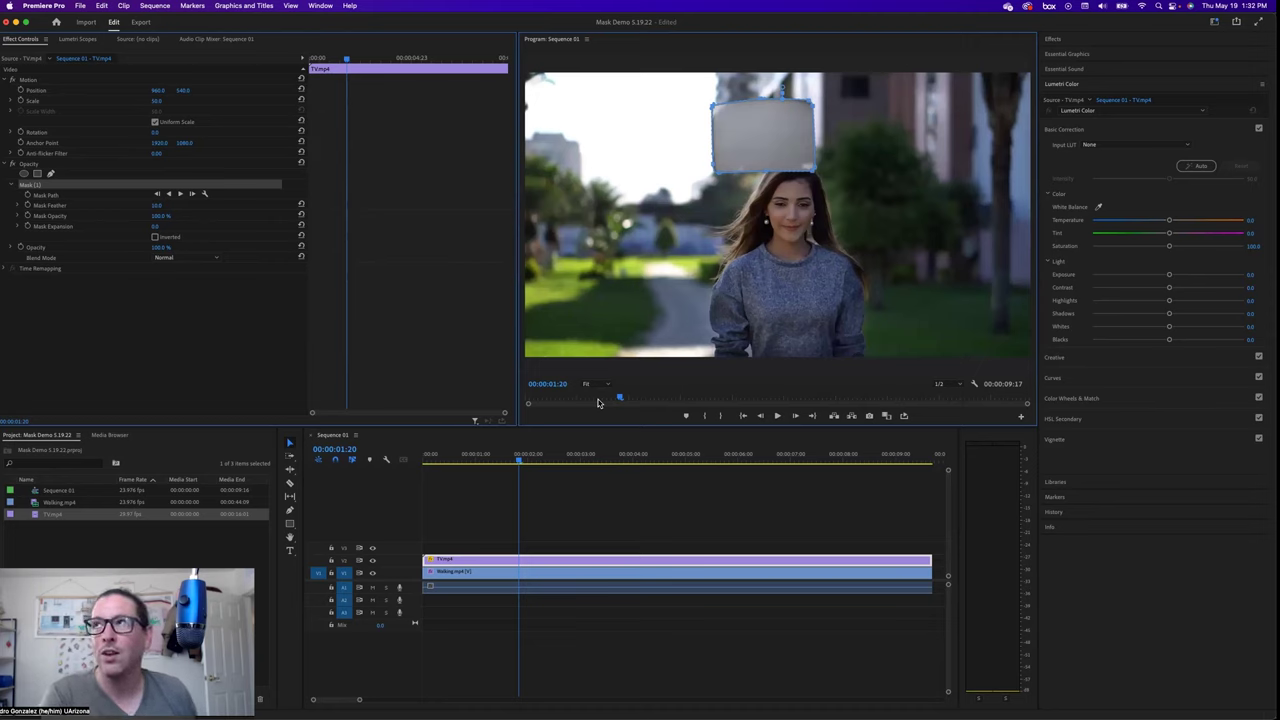
click(155, 237)
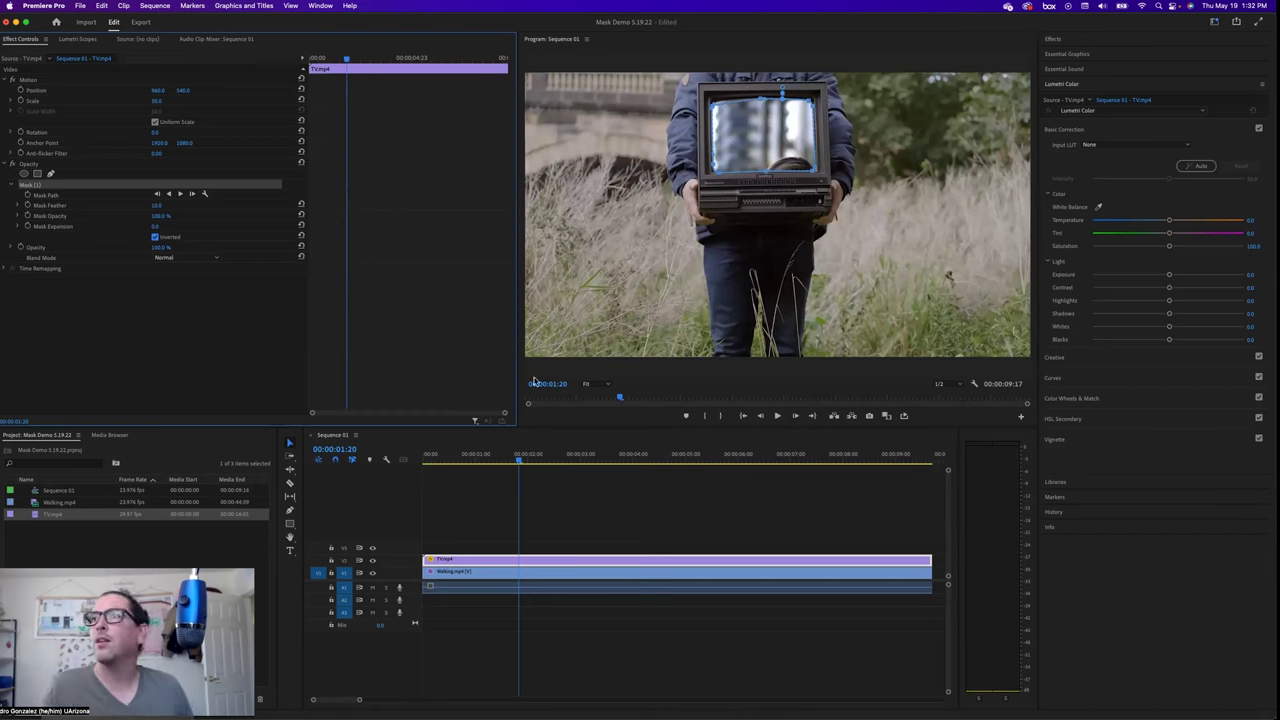
At 150% zoom, raise the mask's top-left corner to the screen edge and increase its feather
click(605, 385)
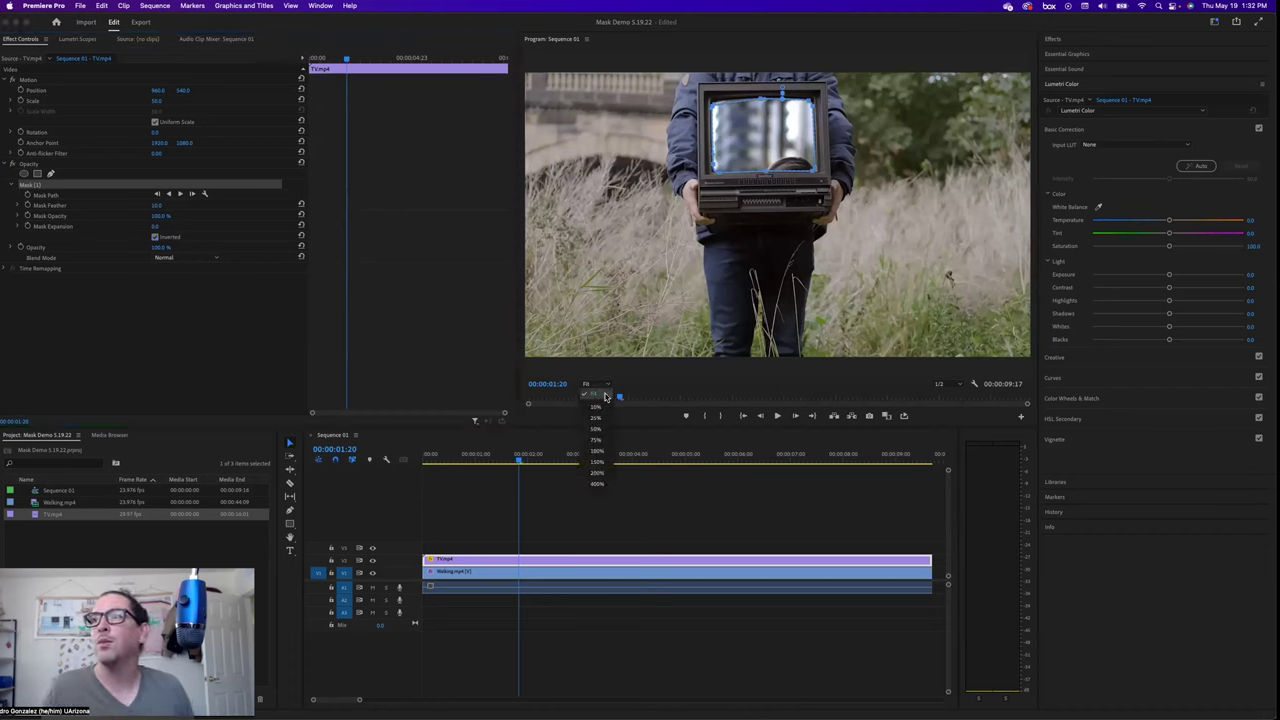
click(600, 462)
scroll(1025, 110, up, 3)
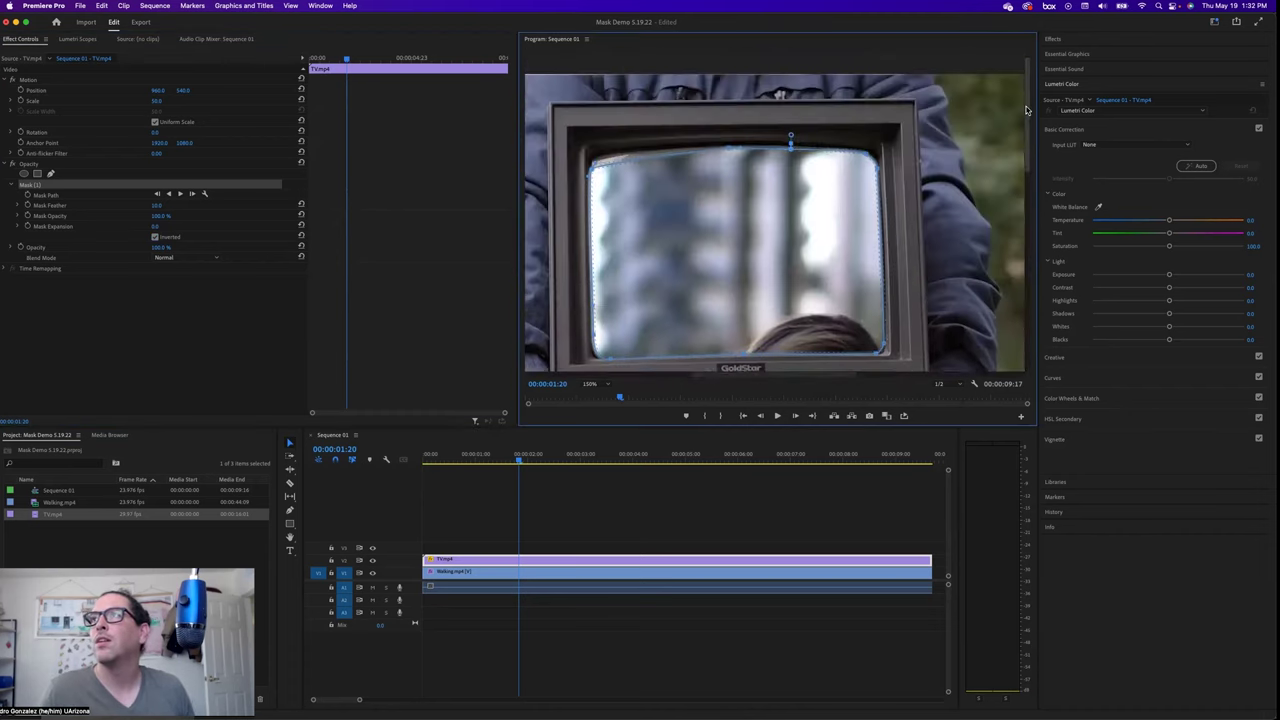
scroll(1025, 110, up, 1)
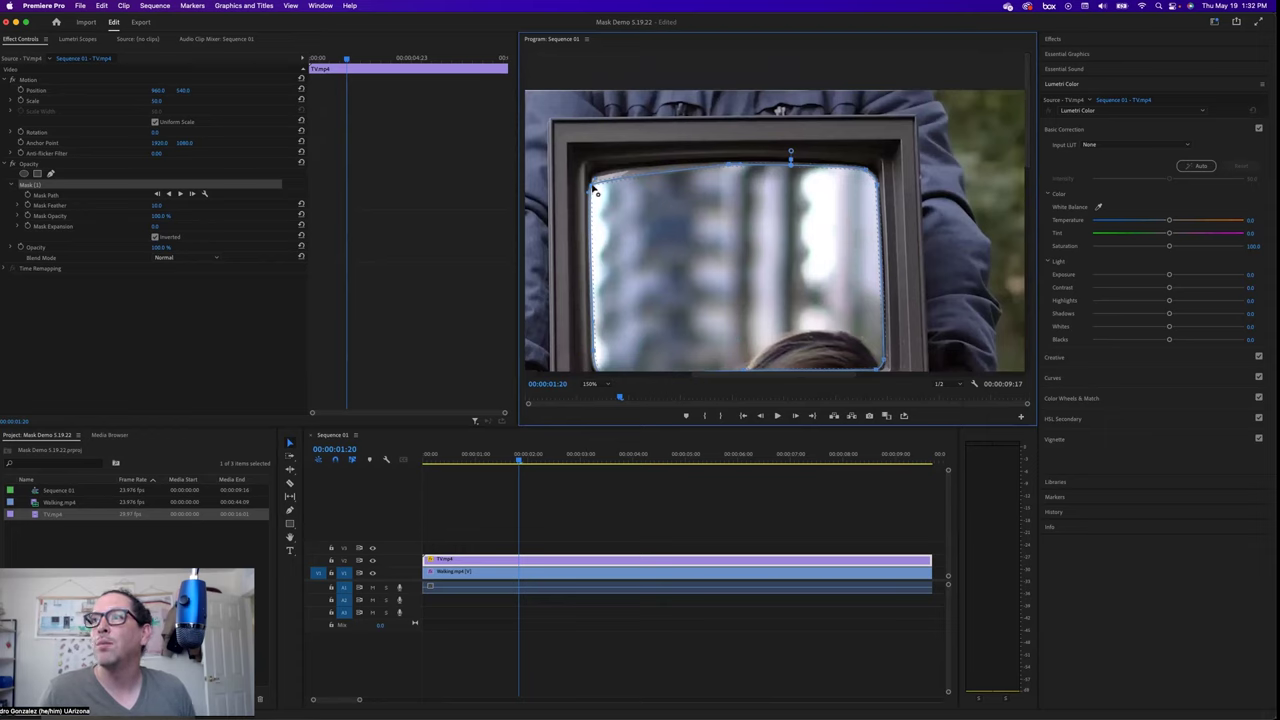
drag(593, 188, 594, 177)
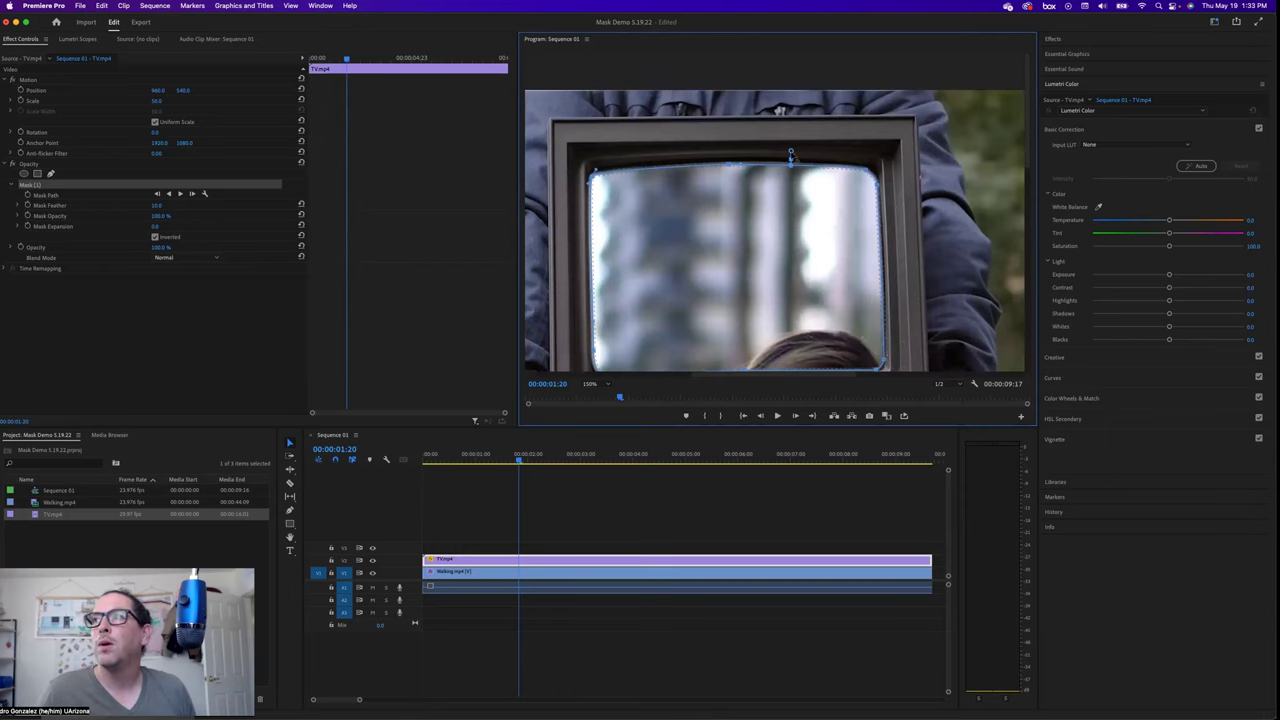
drag(790, 153, 791, 155)
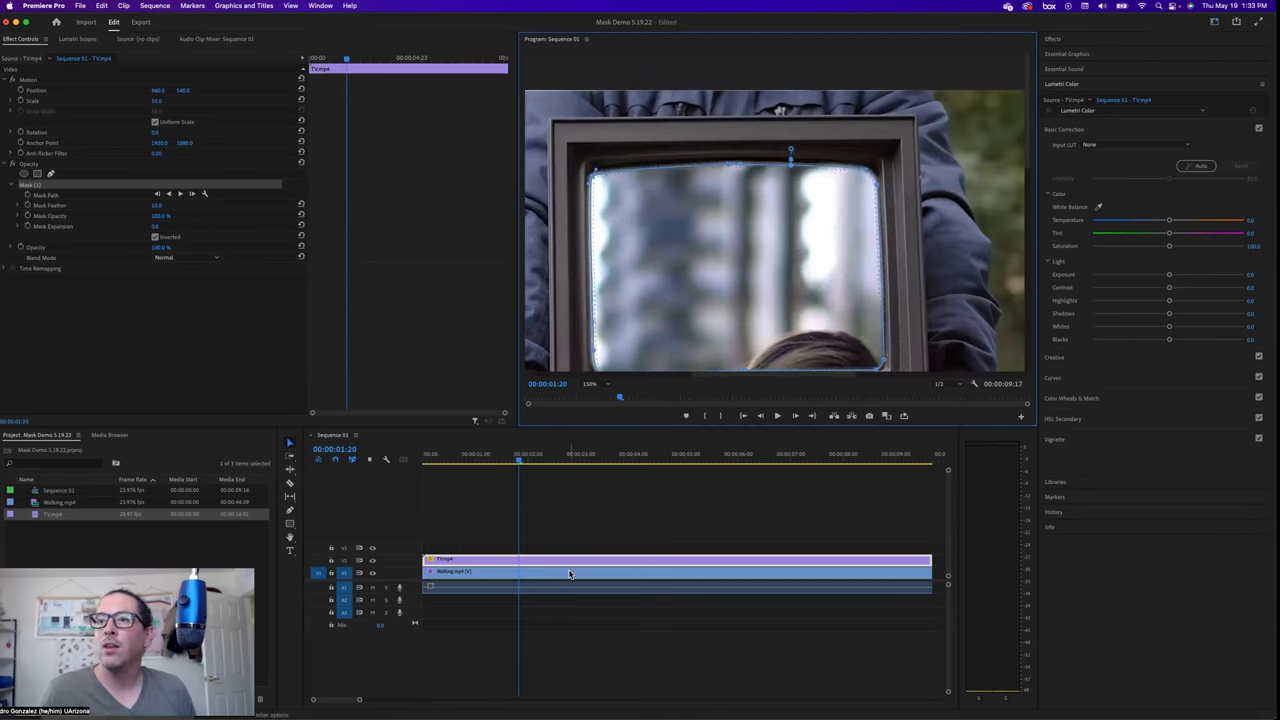
Scale the Walking clip down to 41 and raise its Position Y to frame it in the TV screen
click(452, 581)
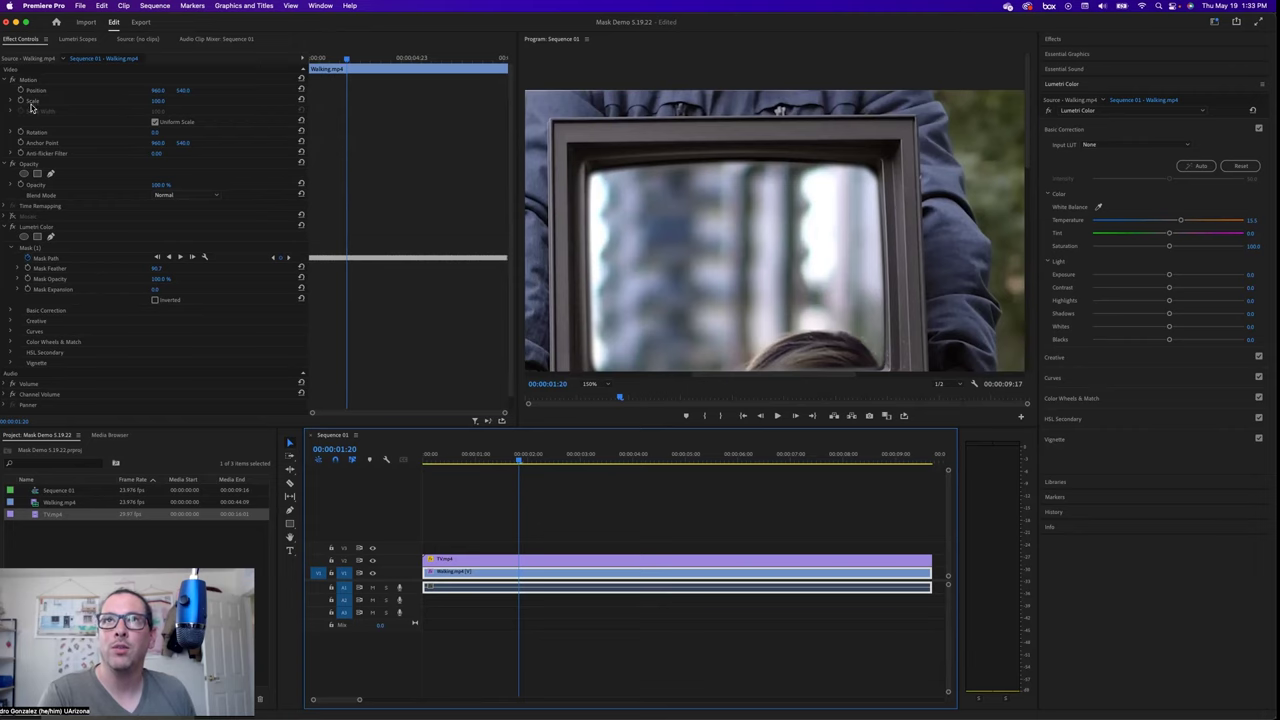
drag(157, 107, 60, 107)
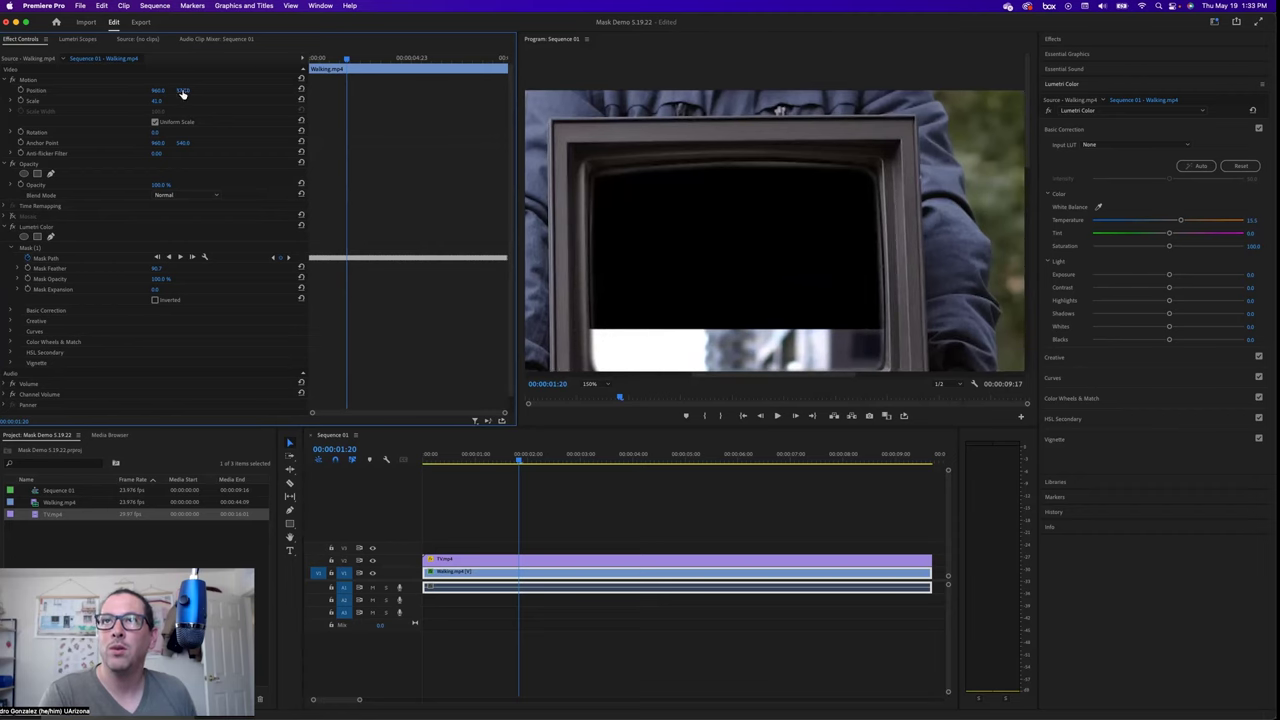
drag(183, 91, 118, 91)
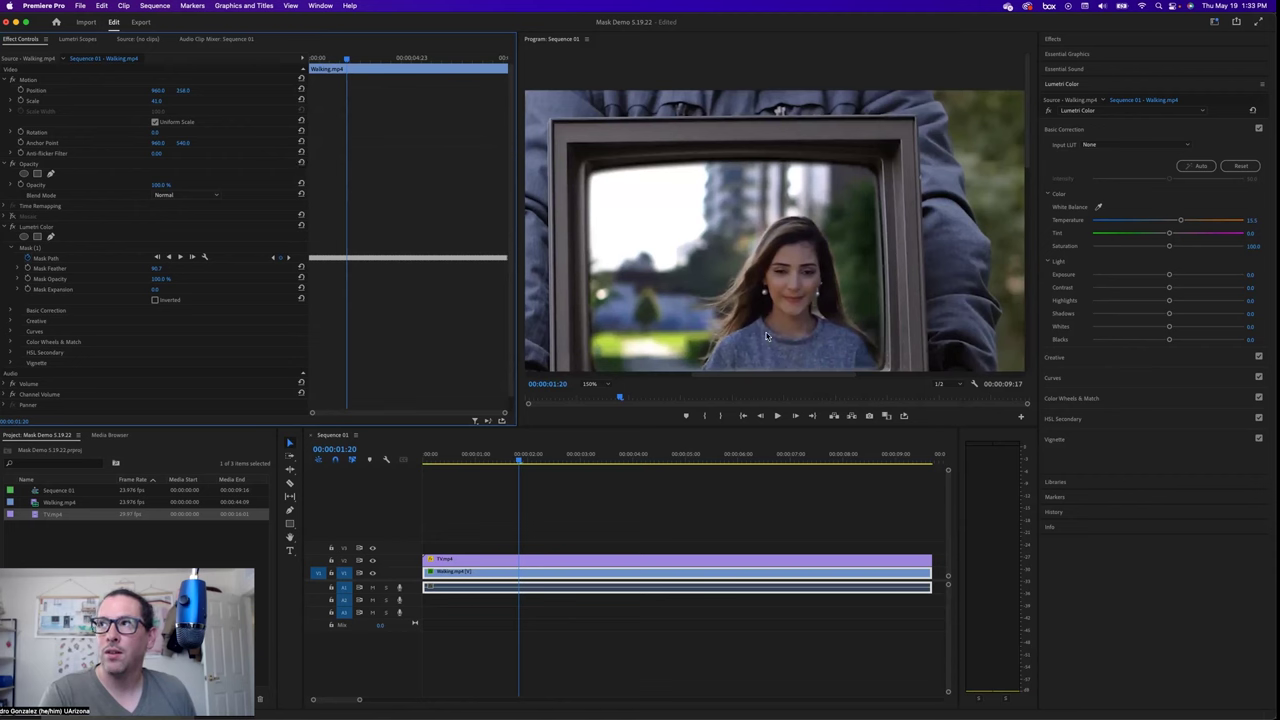
click(598, 385)
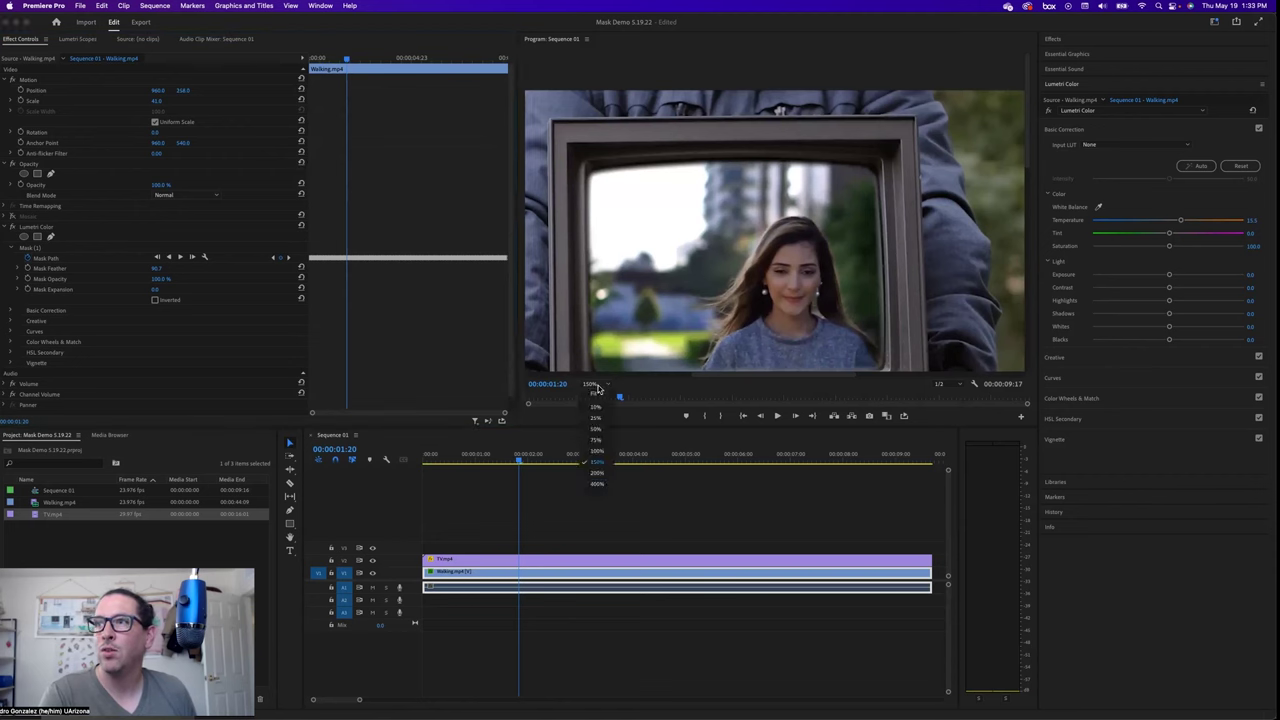
click(597, 397)
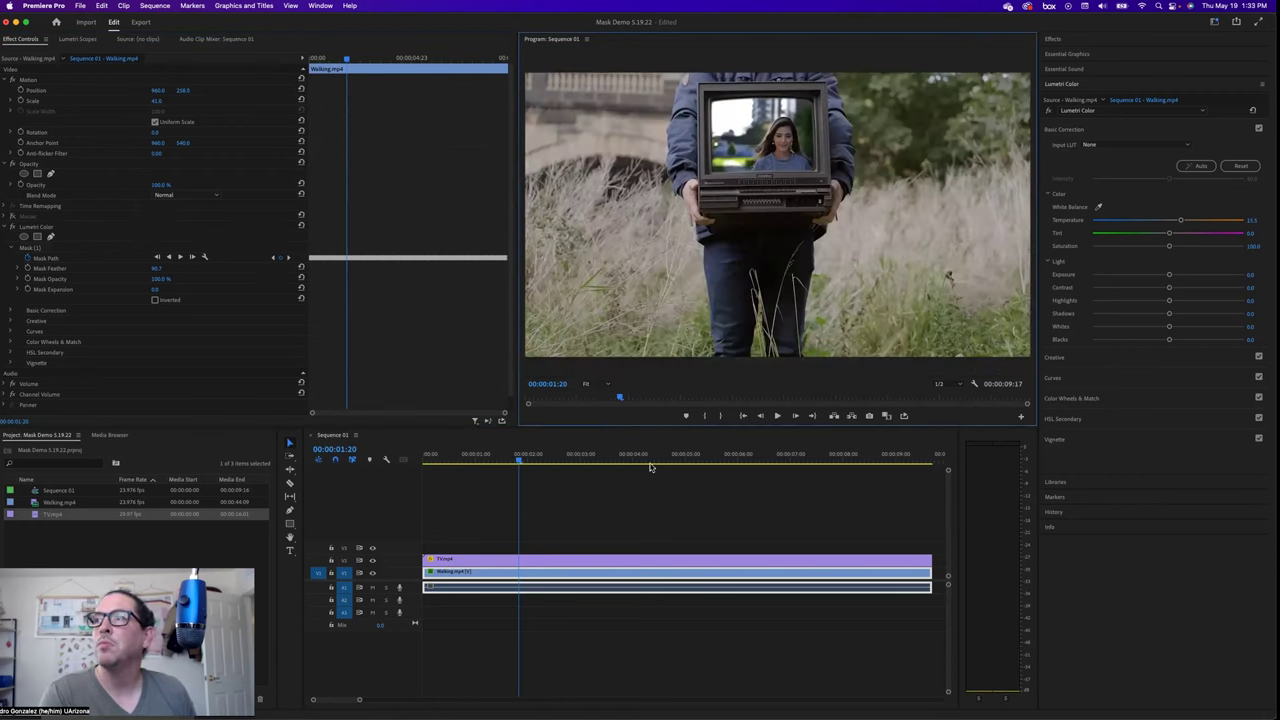
Set the Walking clip's Opacity to 50% after a quick playback check
click(776, 419)
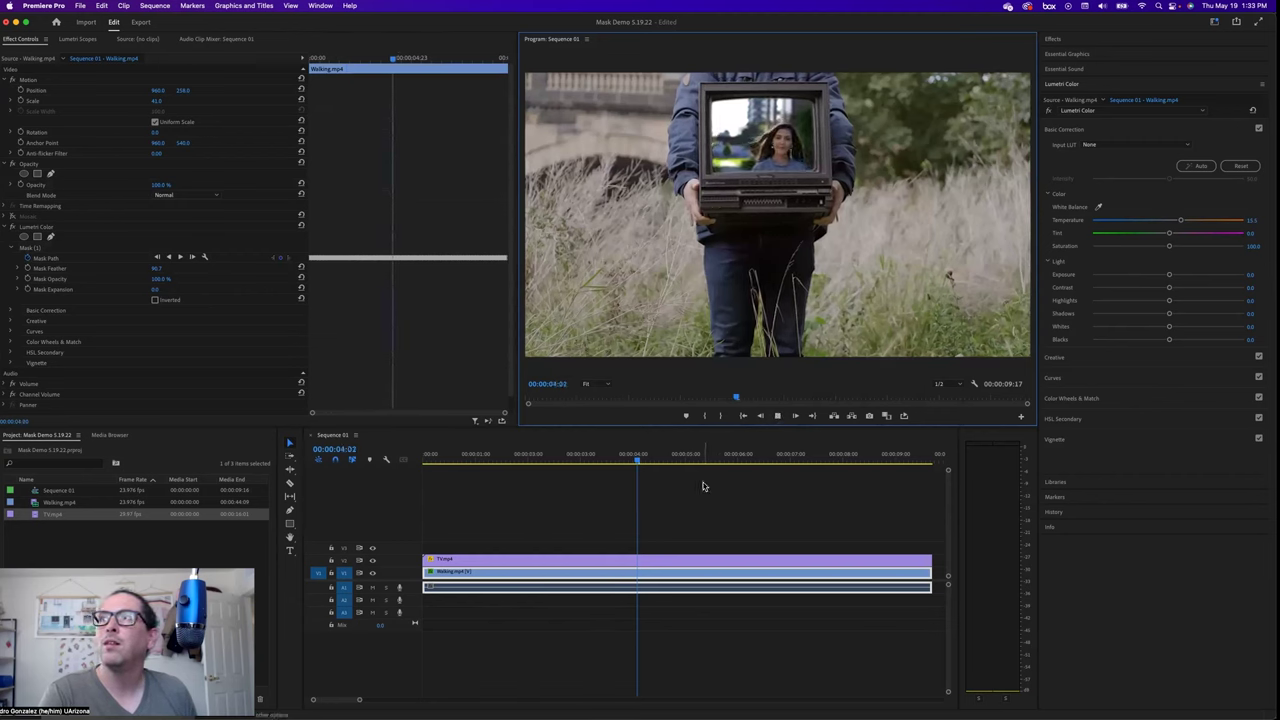
key(space)
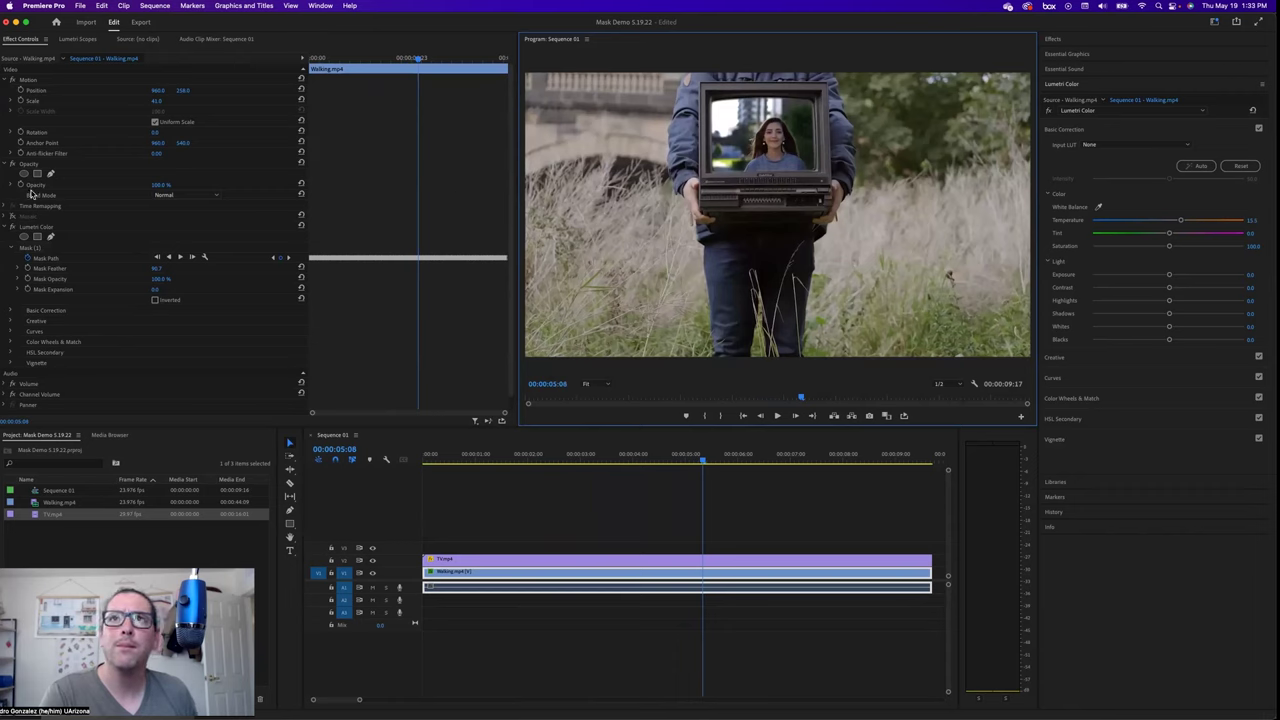
mouse_move(161, 185)
mouse_down()
mouse_move(140, 185)
mouse_move(175, 185)
mouse_up()
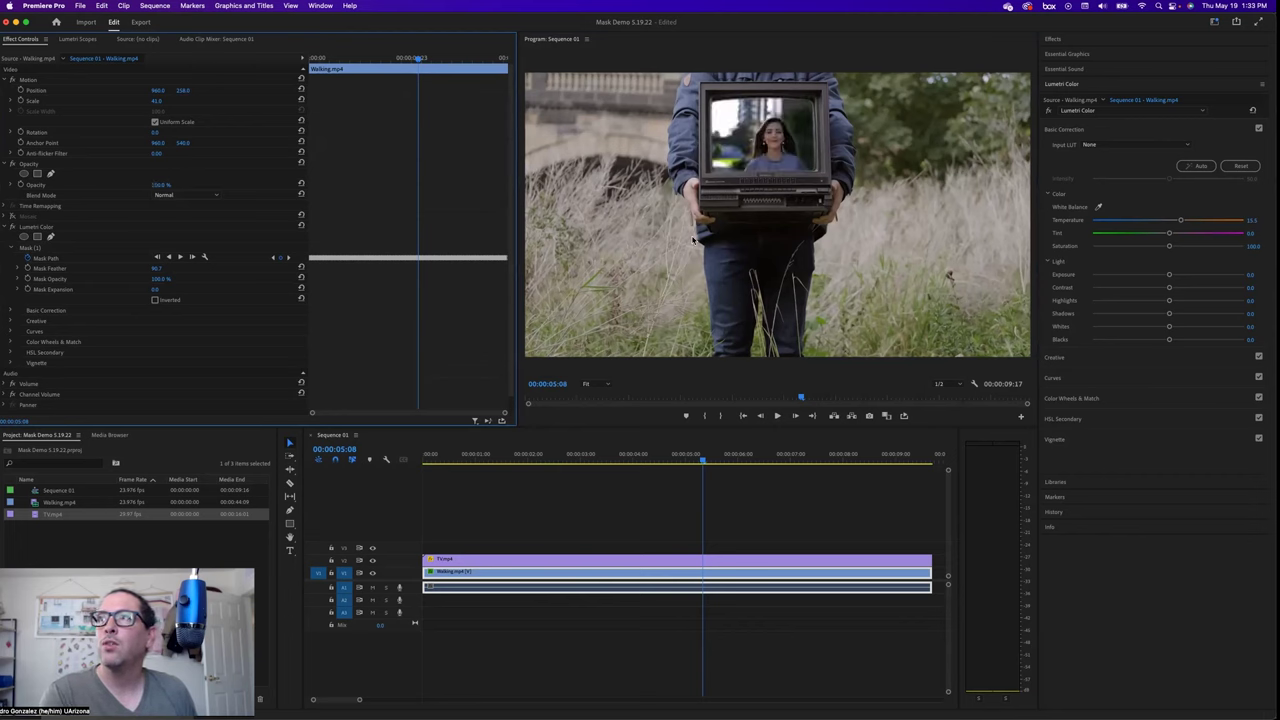
click(155, 187)
text(50)
key(Return)
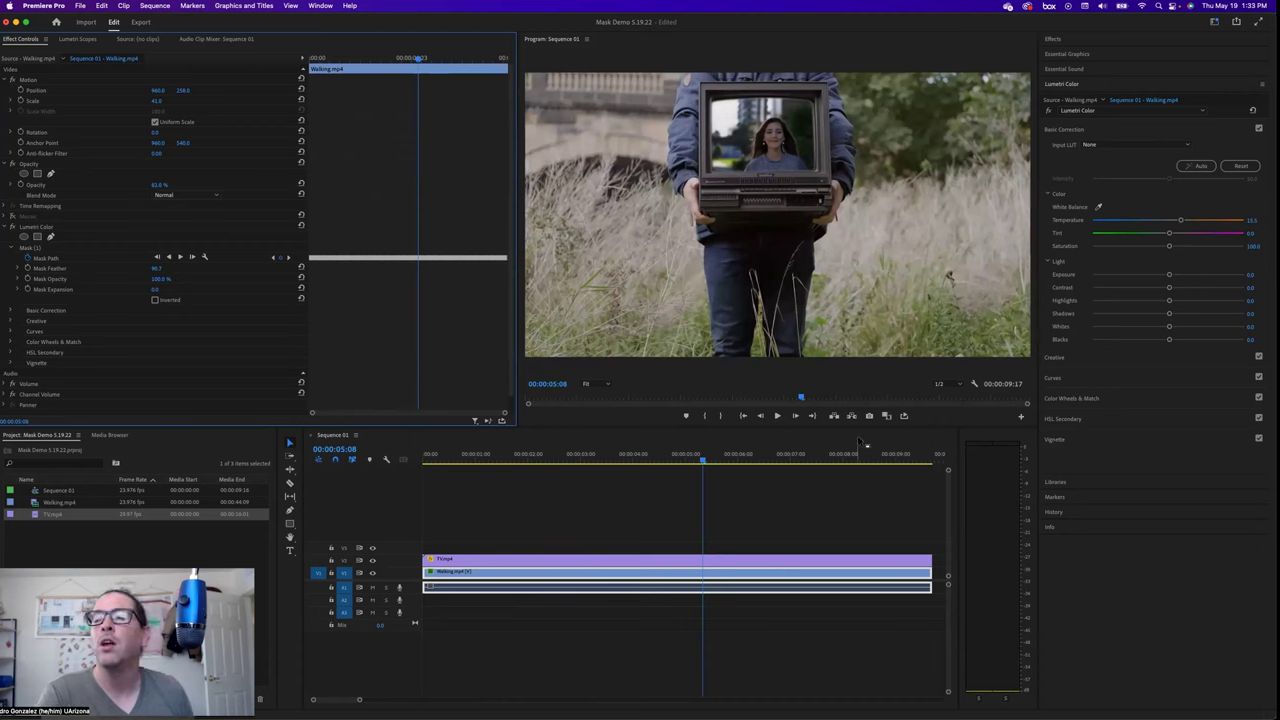
Replay the sequence from the start to preview the composite, then select the TV clip
click(670, 469)
key(Home)
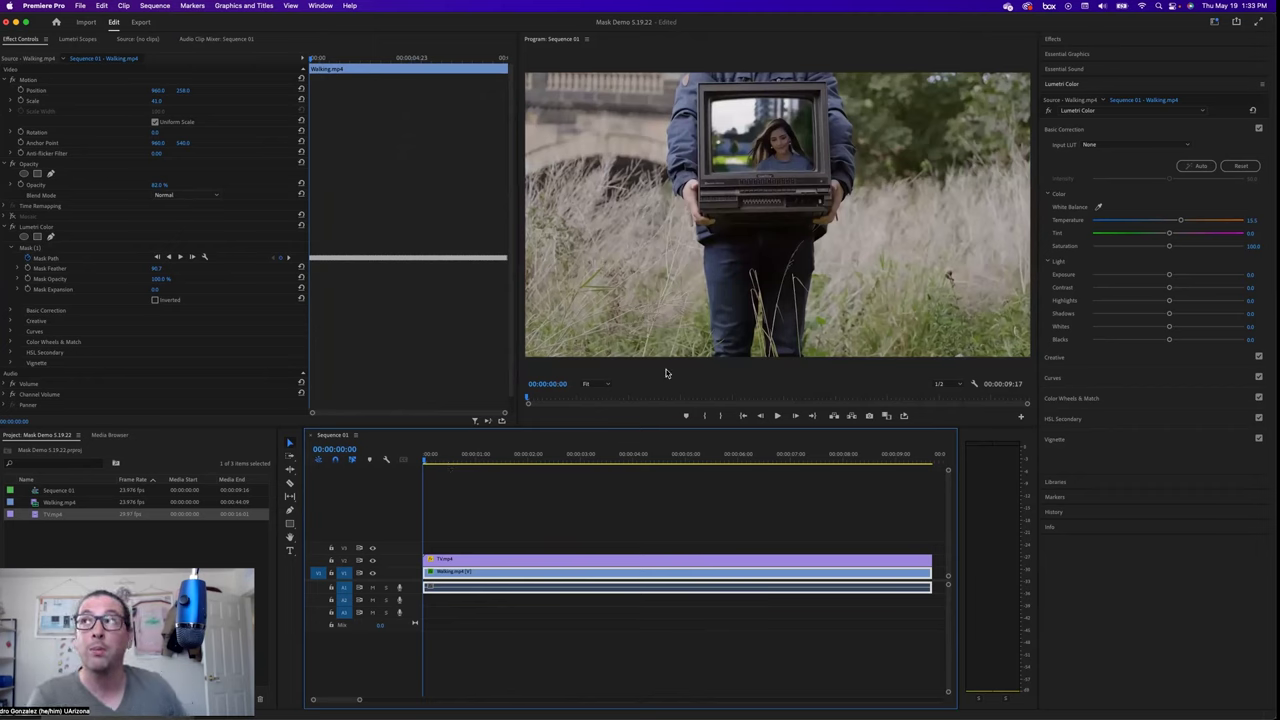
click(778, 416)
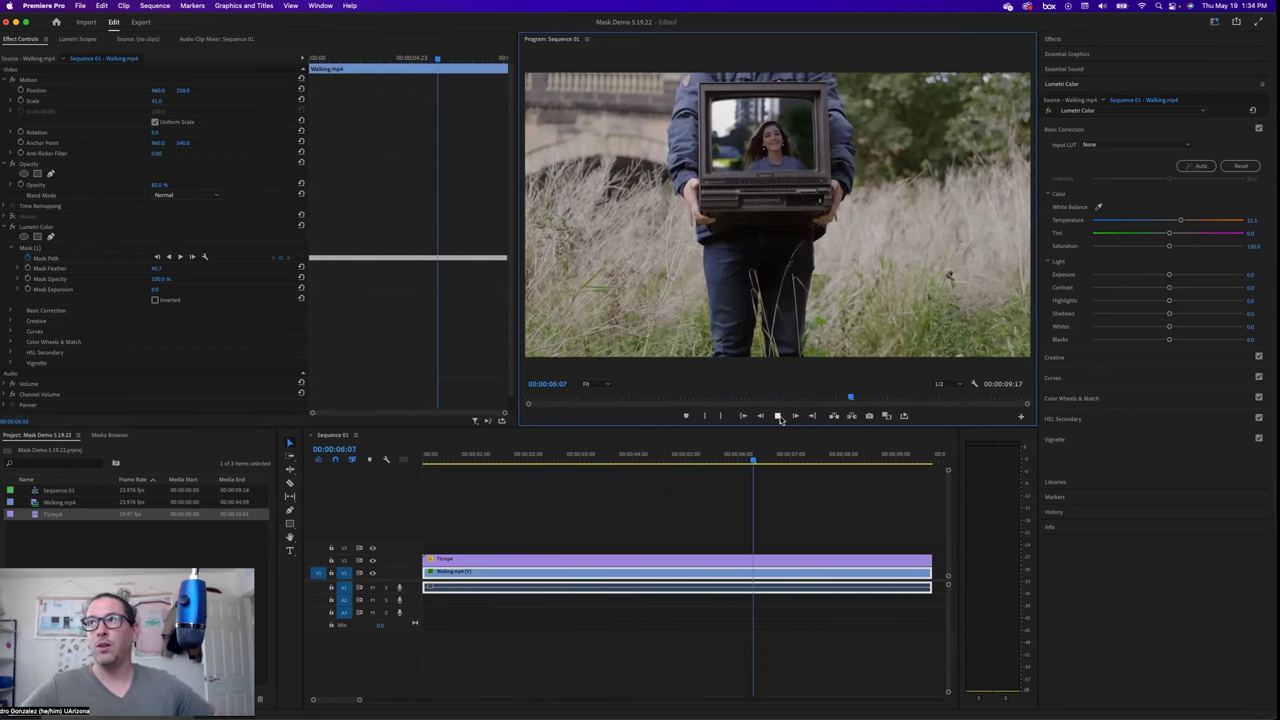
click(779, 418)
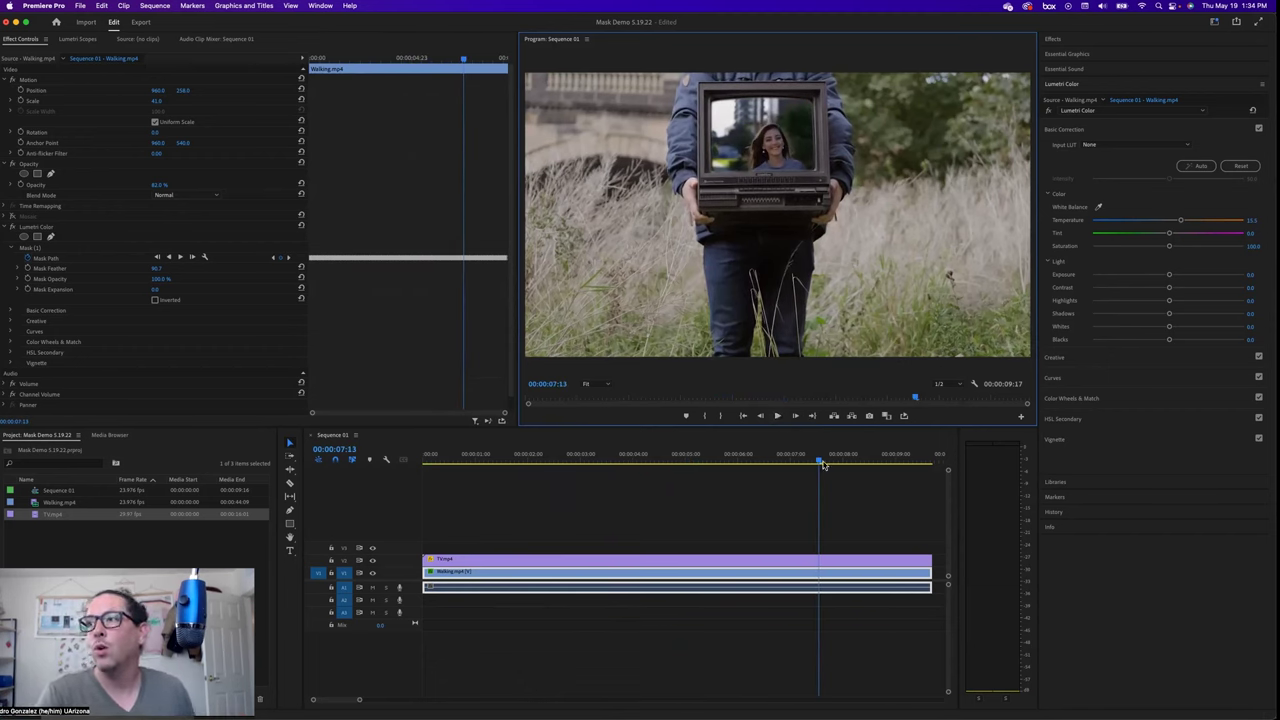
key(Home)
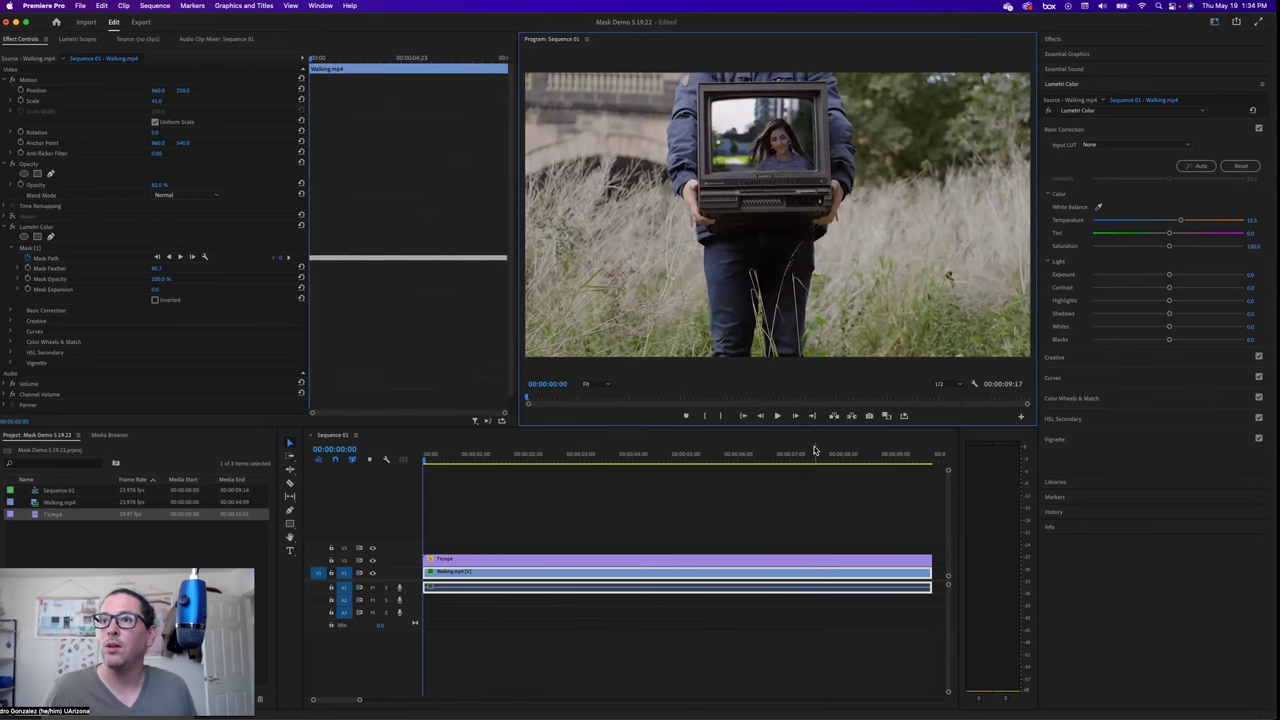
click(447, 562)
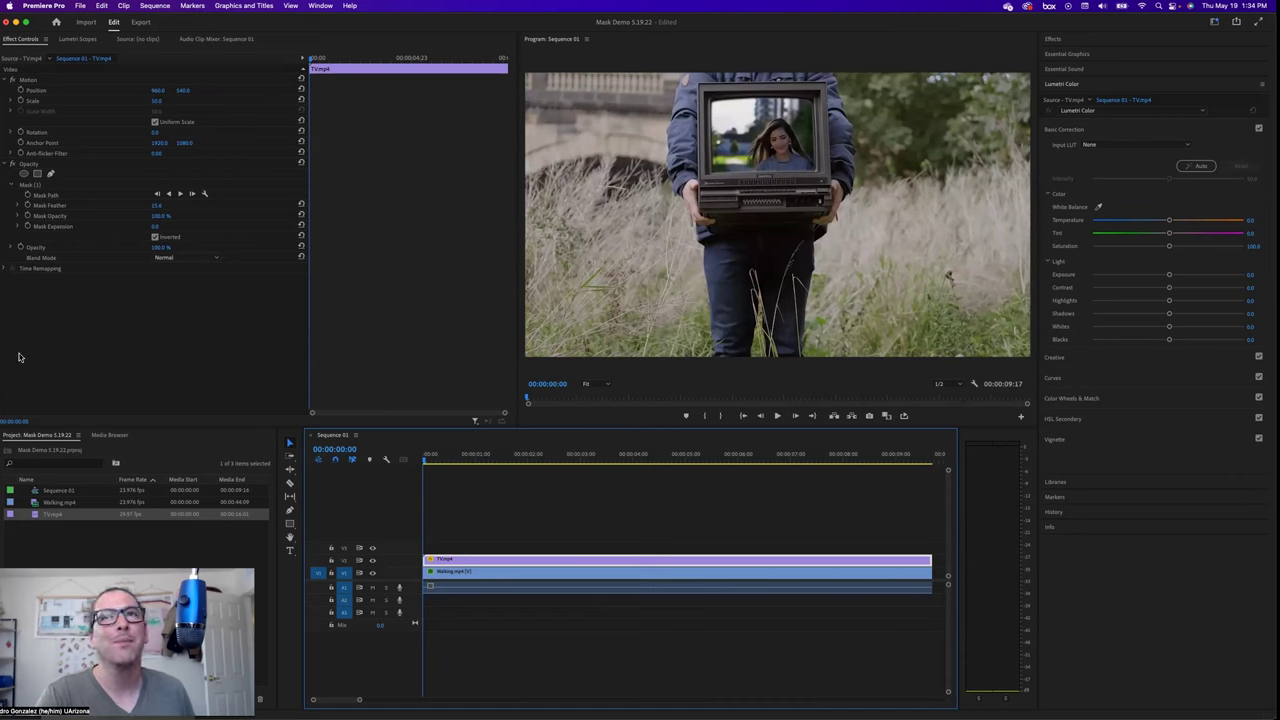
Run Track selected mask forward on TV.mp4's Mask Path to follow the TV screen
click(179, 197)
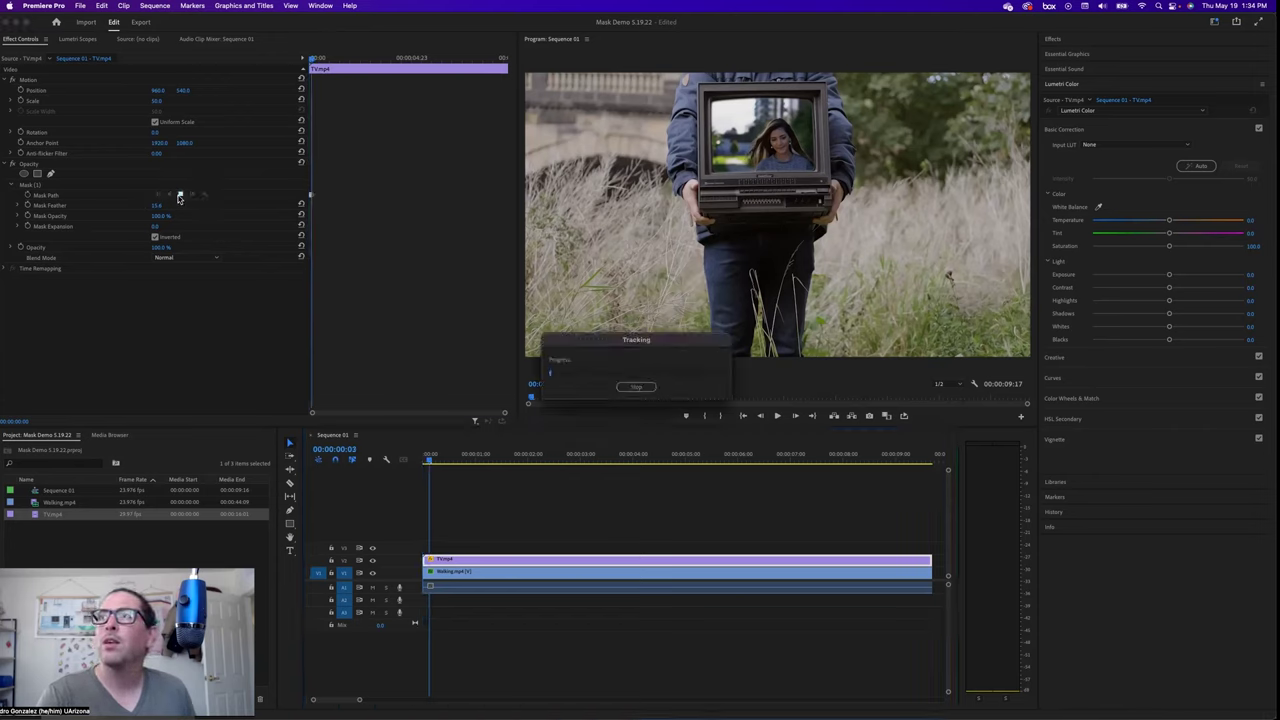